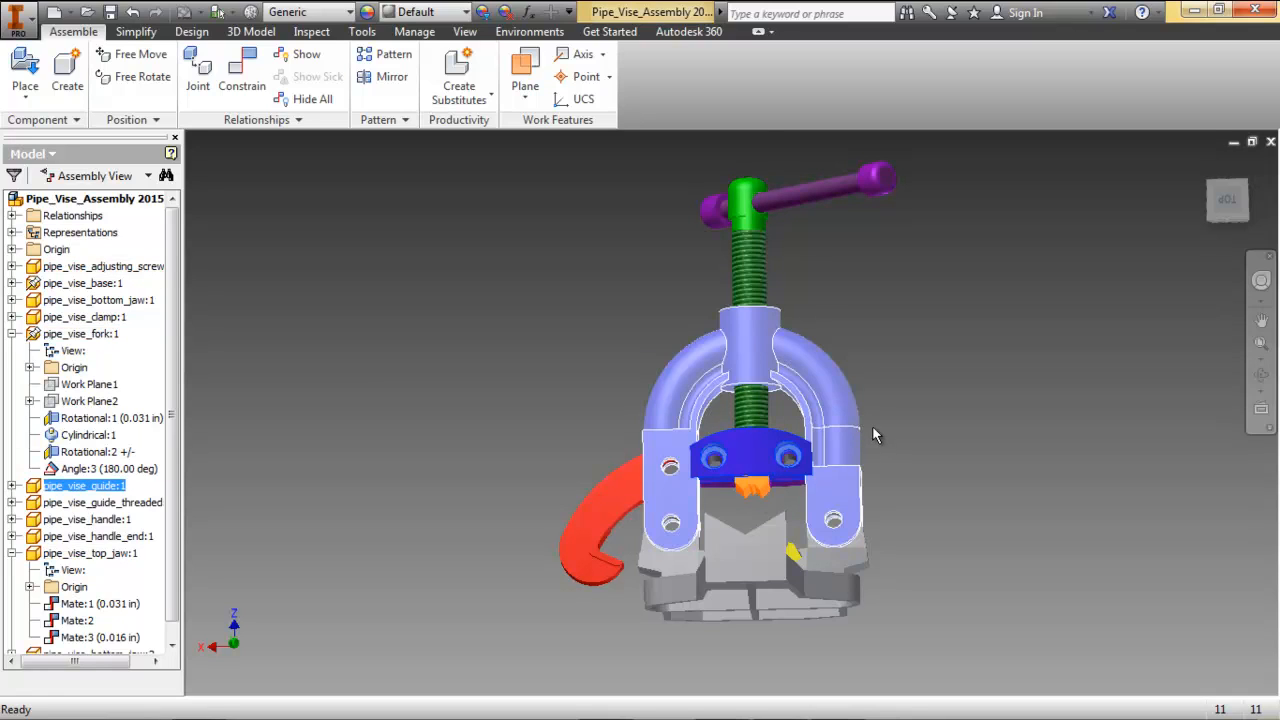
Slide the jaw guide up and down inside the fork to check where it meets the fork's inner curve.
middle_click_drag(872, 435, 851, 443, "shift")
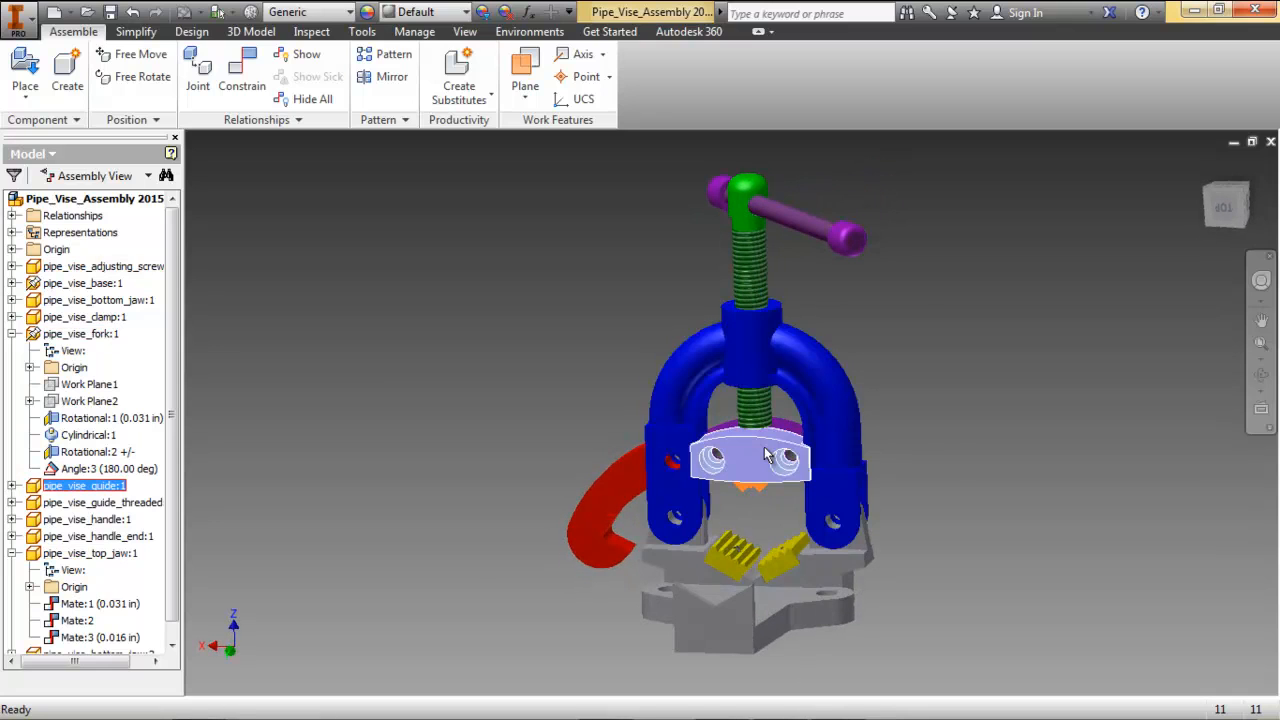
scroll(765, 453, "up", 3)
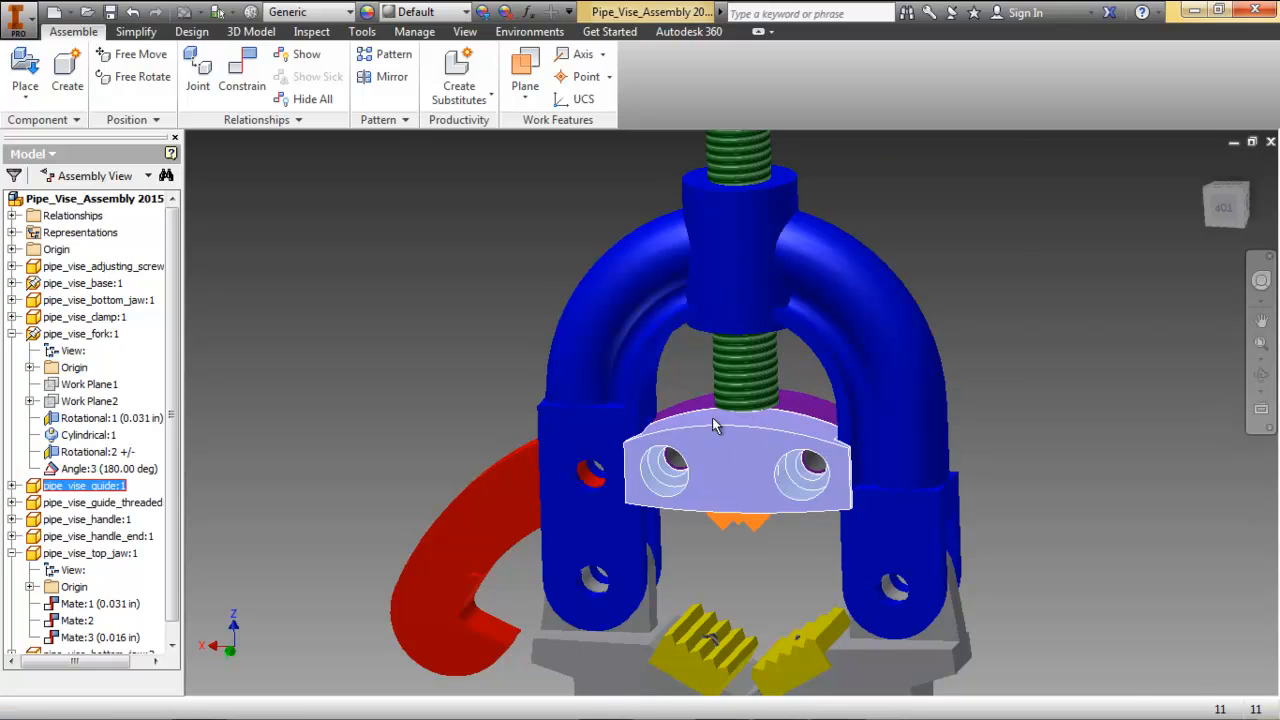
scroll(648, 354, "up", 3)
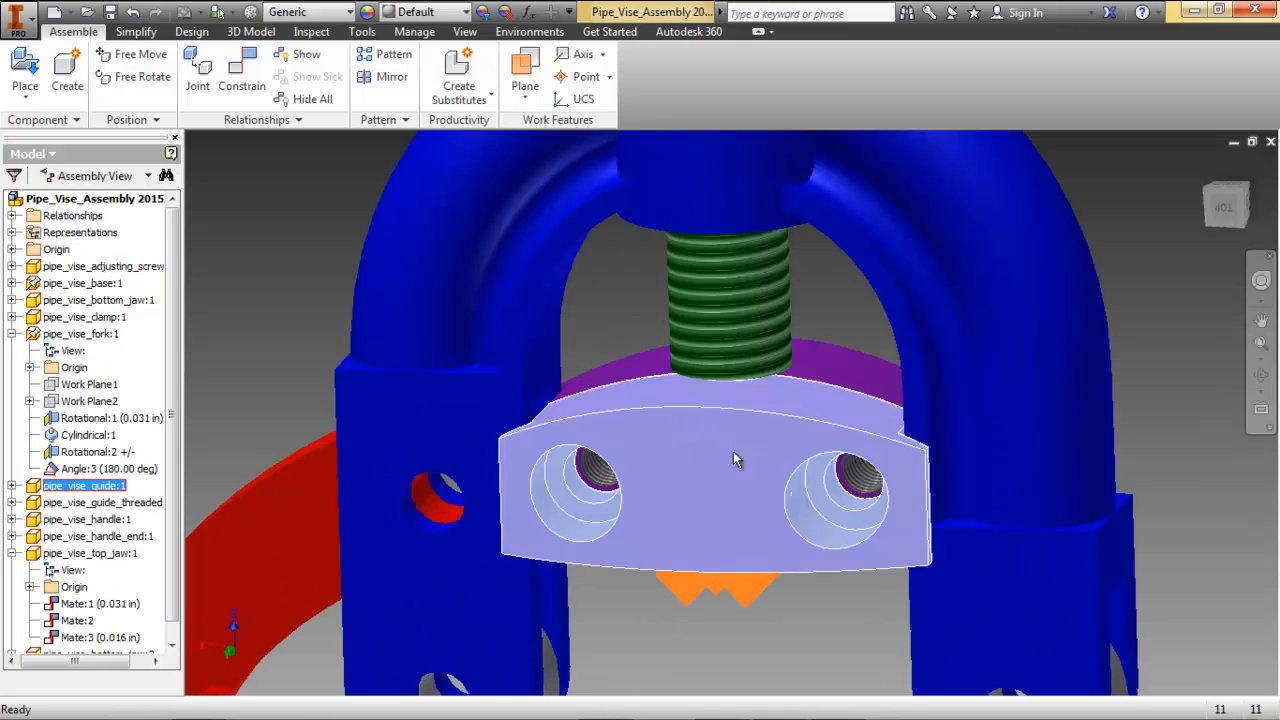
mouse_move(697, 417)
middle_mouse_down("shift")
mouse_move(706, 397)
mouse_move(692, 430)
middle_mouse_up("shift")
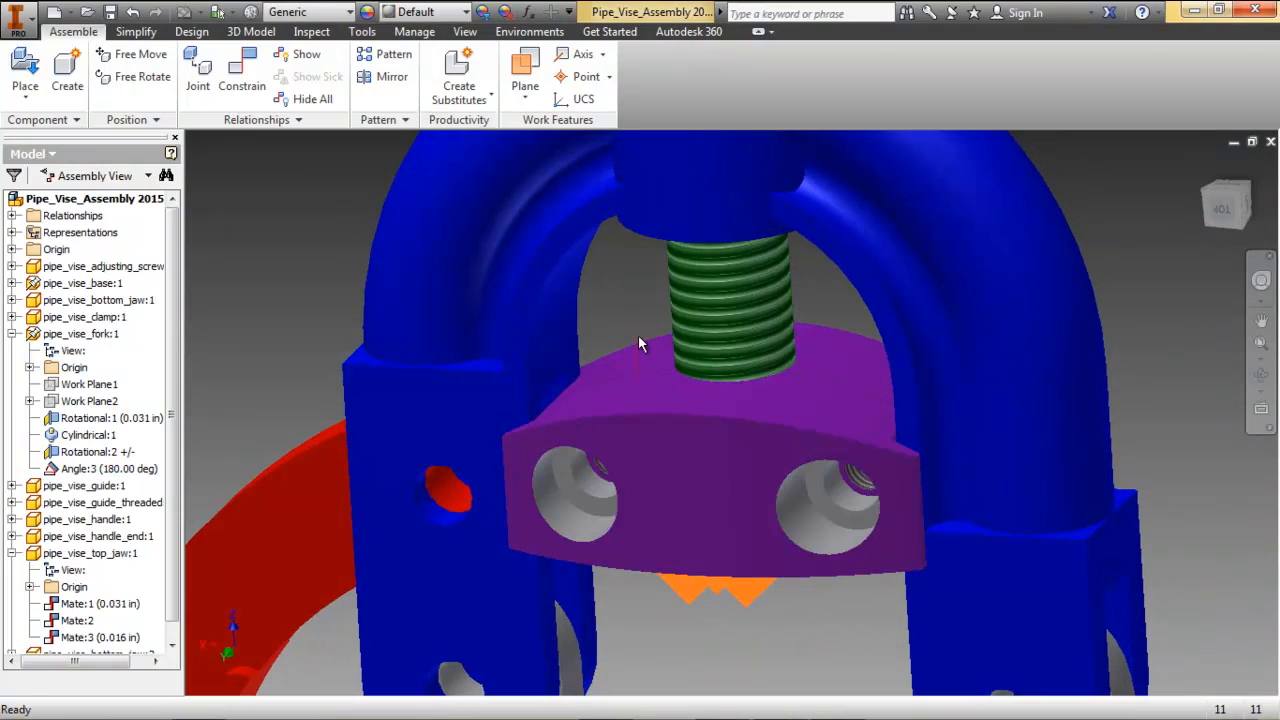
left_click_drag(648, 378, 640, 306)
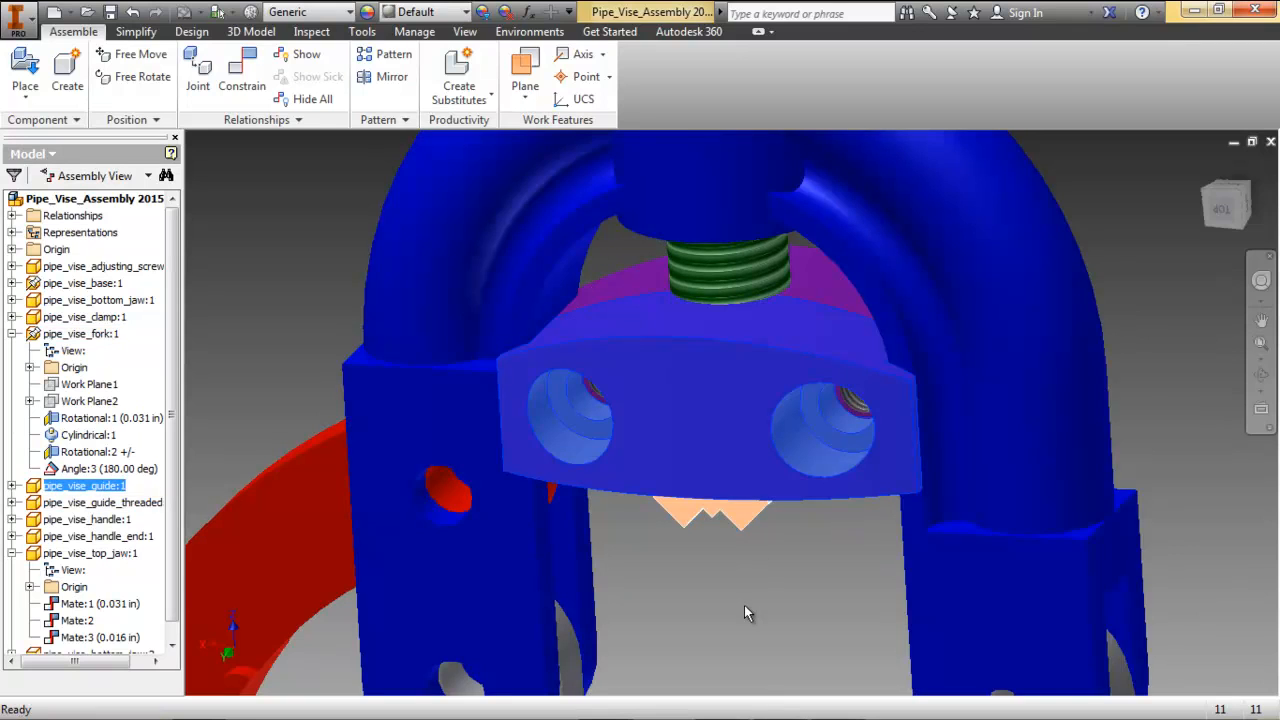
middle_click_drag(729, 563, 686, 407, "shift")
left_click_drag(685, 407, 657, 321)
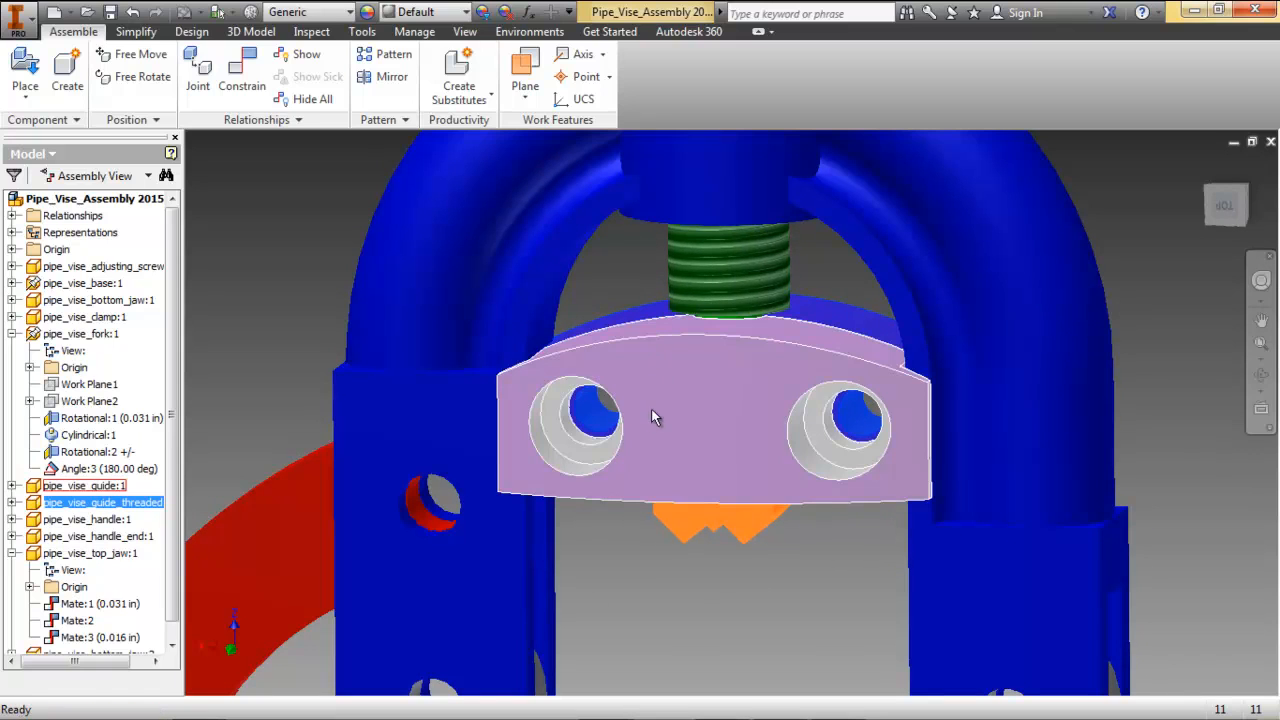
middle_click_drag(659, 461, 666, 357, "shift")
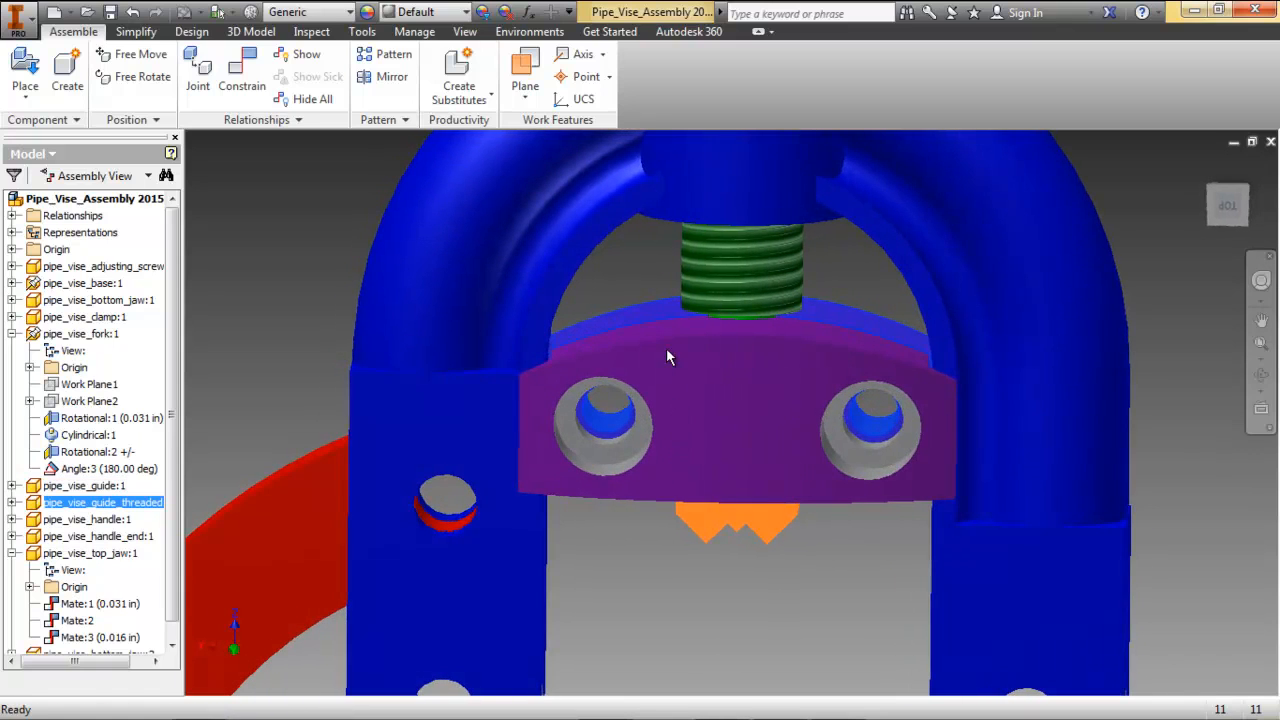
mouse_move(668, 345)
left_mouse_down()
mouse_move(669, 322)
mouse_move(664, 347)
left_mouse_up()
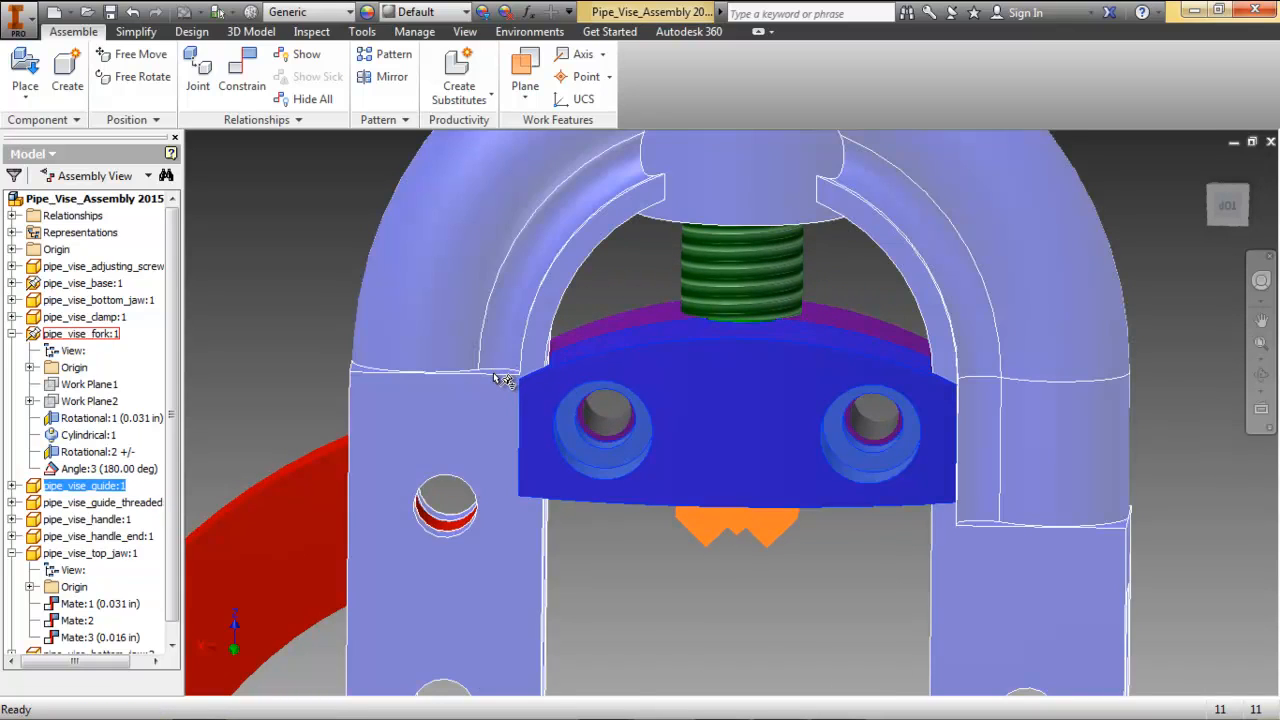
left_click_drag(632, 343, 631, 379)
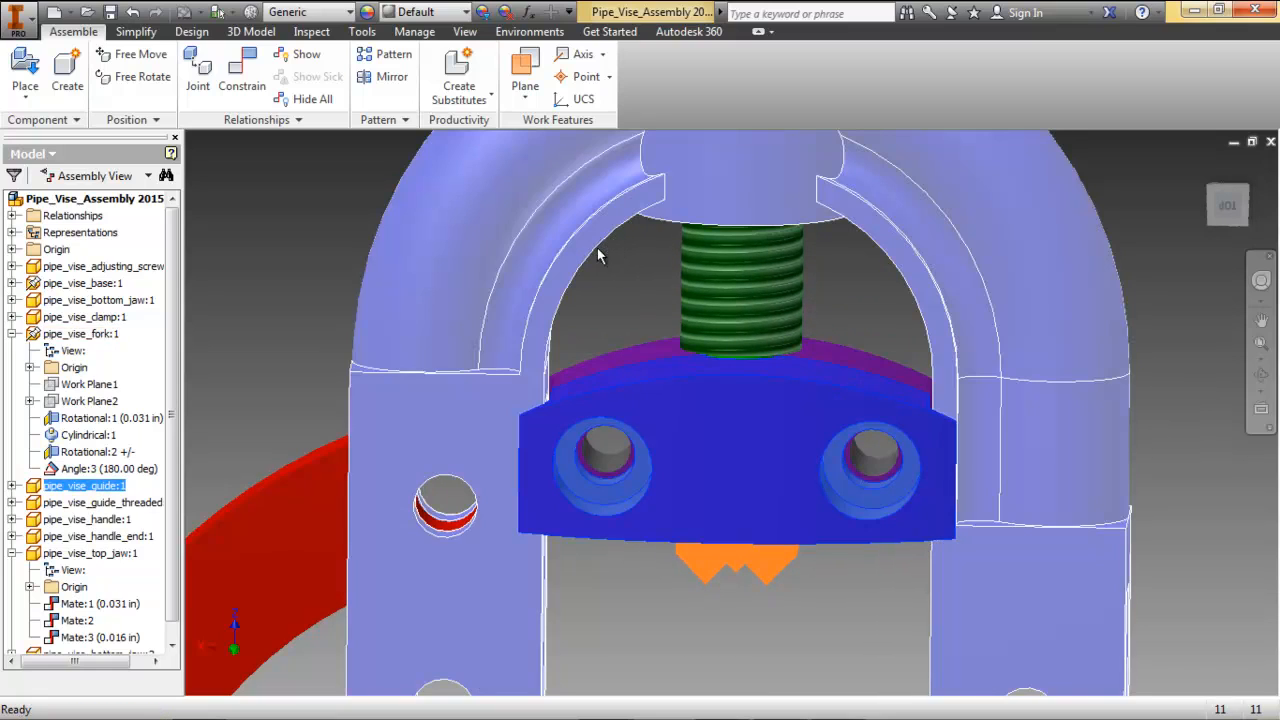
left_click_drag(655, 422, 660, 379)
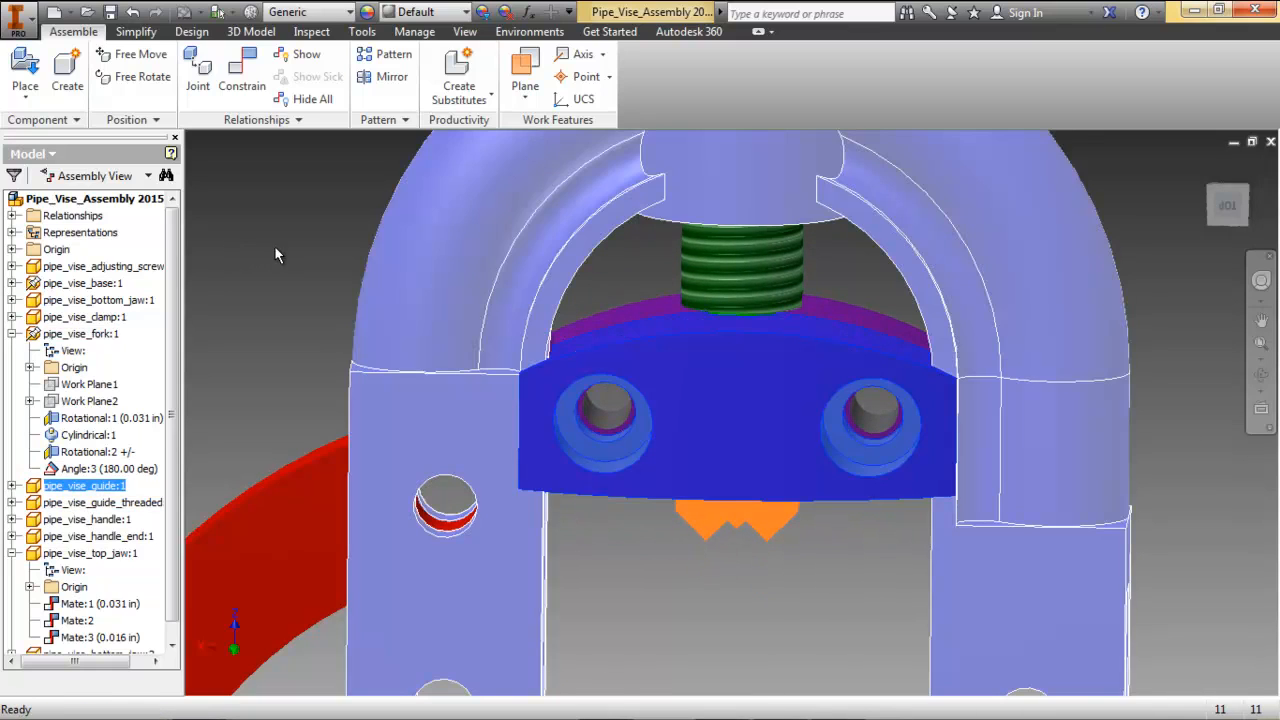
left_click(277, 254)
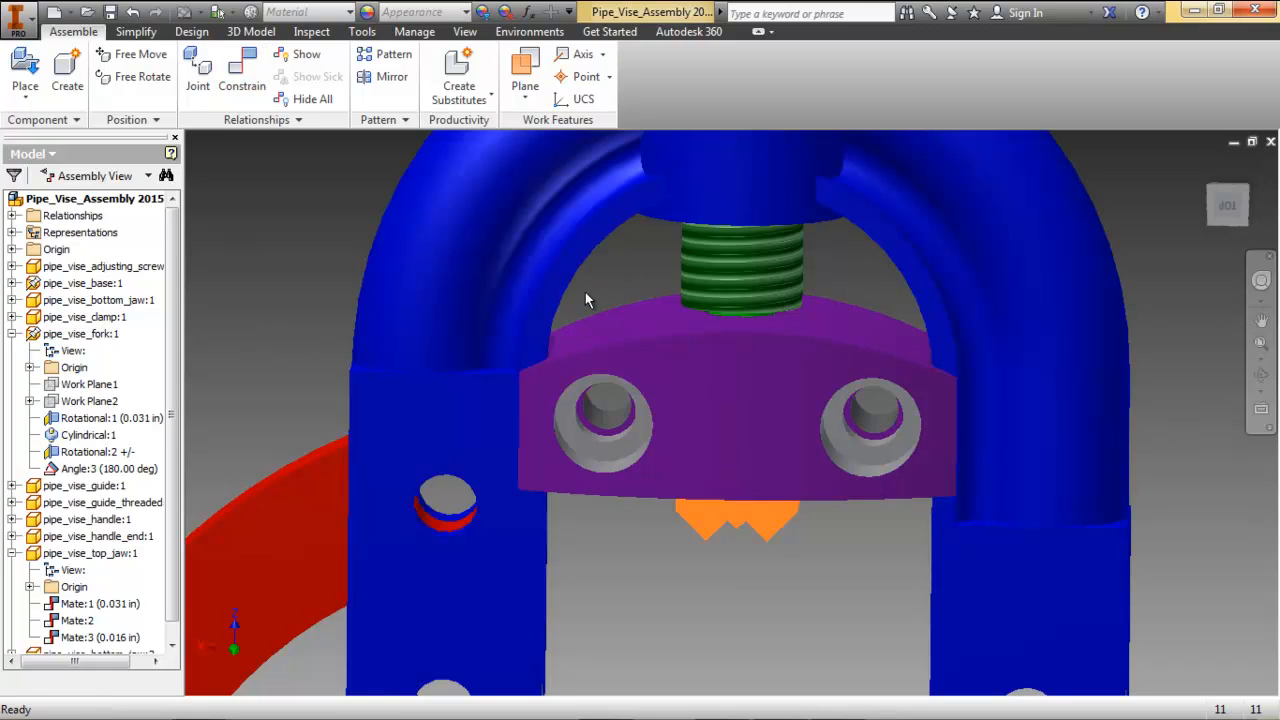
Add an outside tangent constraint with 0.000 in offset between the fork's inner curved face and the guide's notch at its shoulder.
left_click(252, 72)
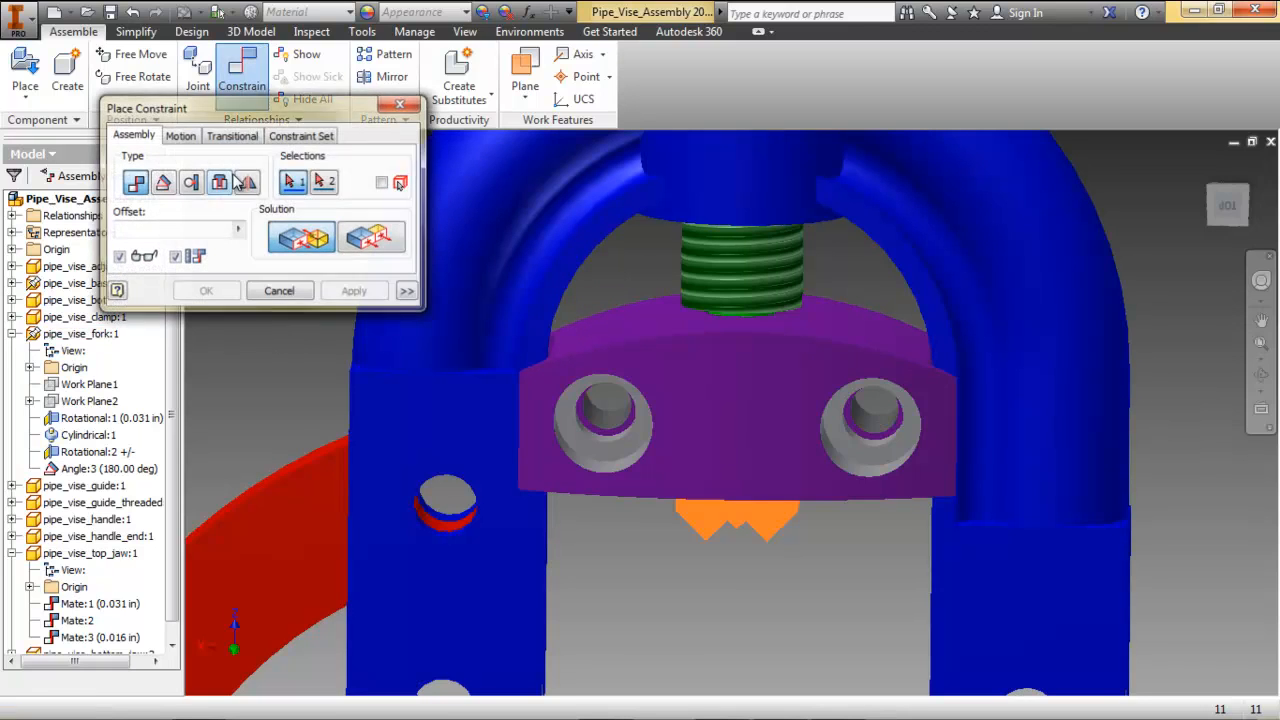
left_click(191, 183)
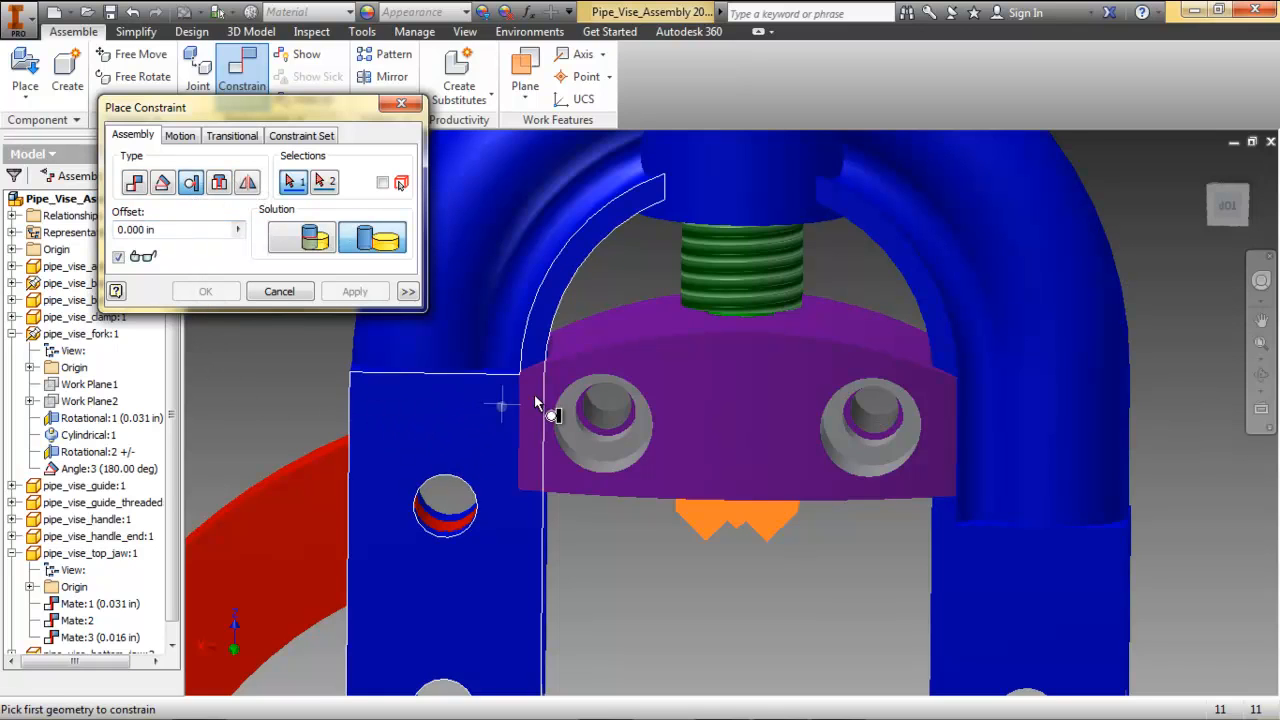
middle_click_drag(500, 406, 520, 382, "shift")
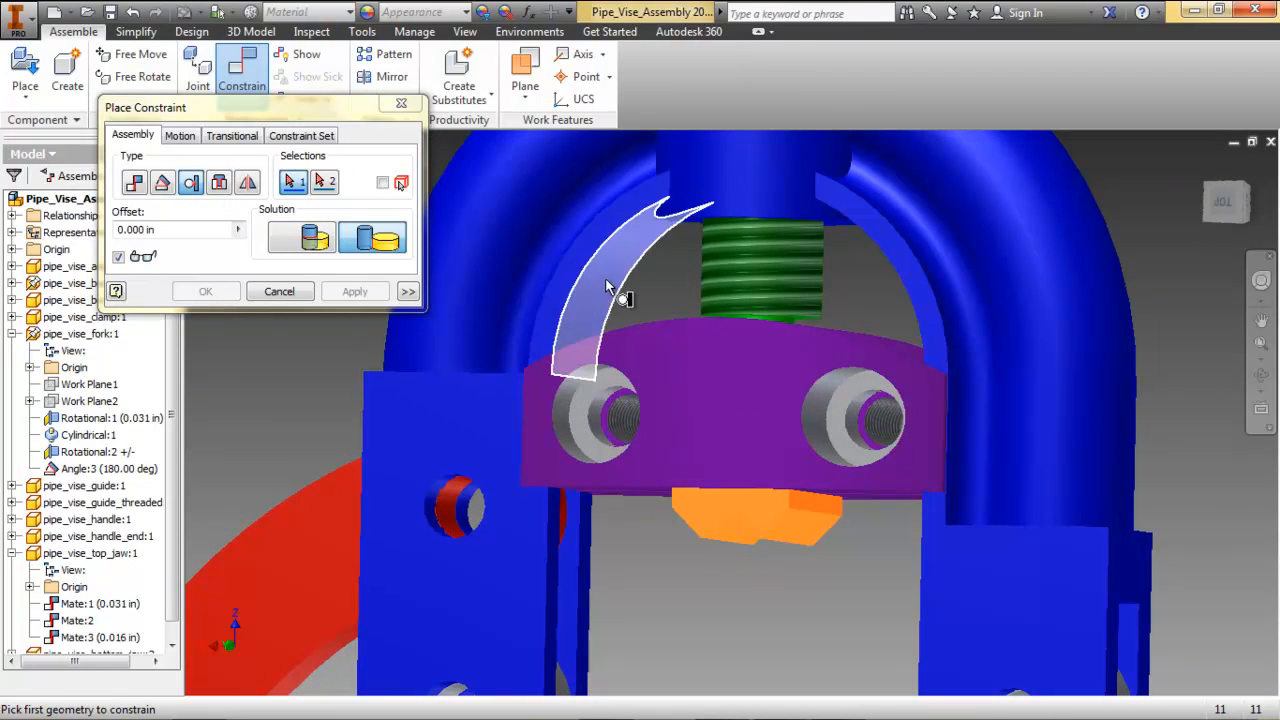
left_click(607, 288)
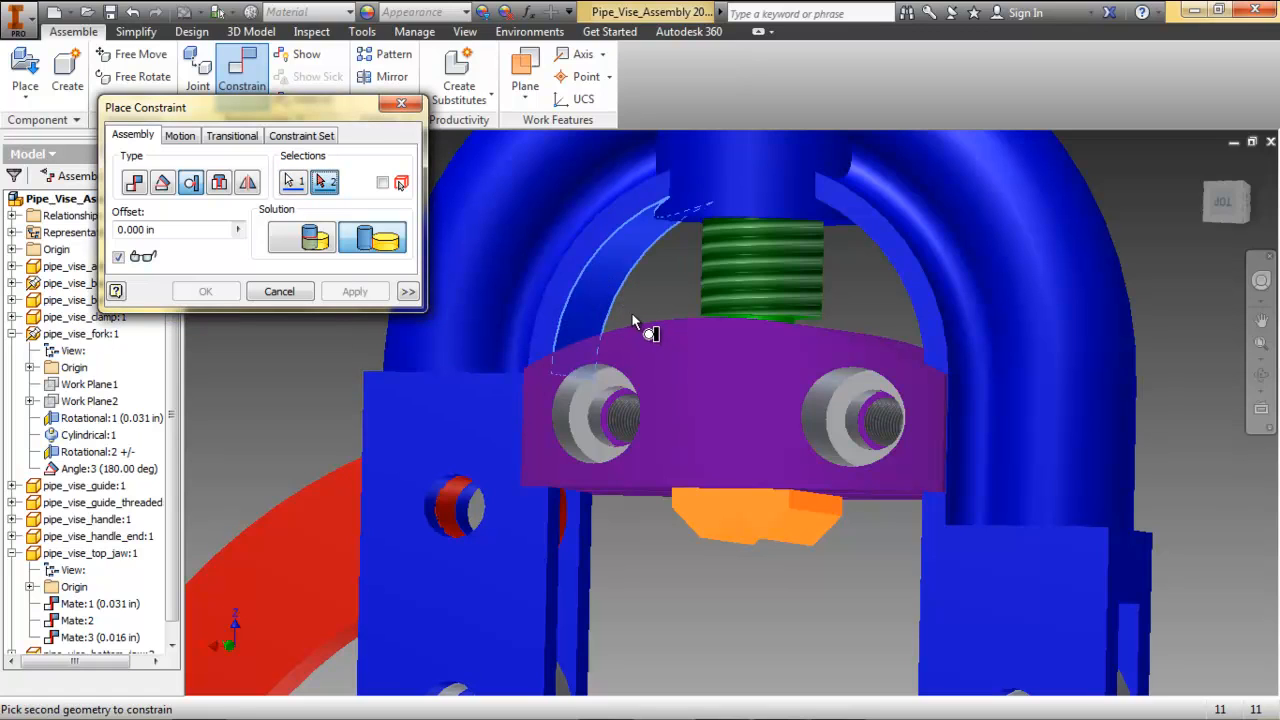
middle_click_drag(622, 322, 620, 336, "shift")
scroll(600, 336, "down", 5)
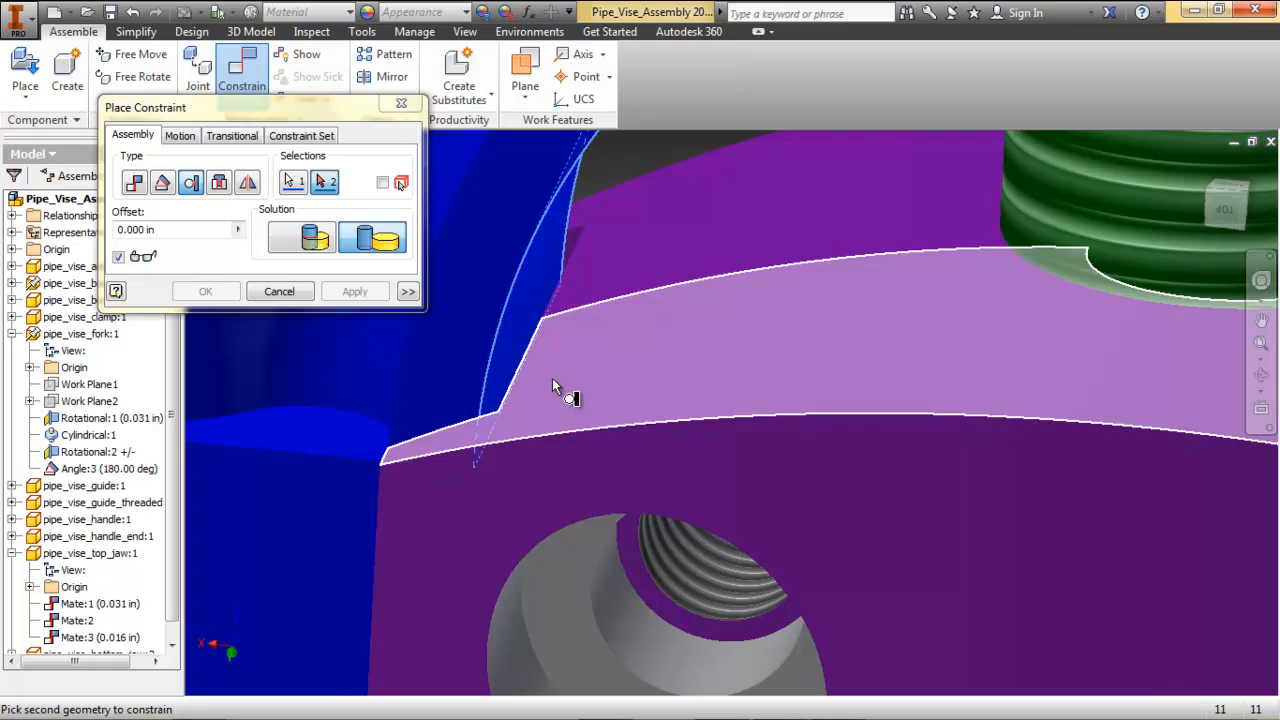
middle_click_drag(555, 378, 565, 355, "shift")
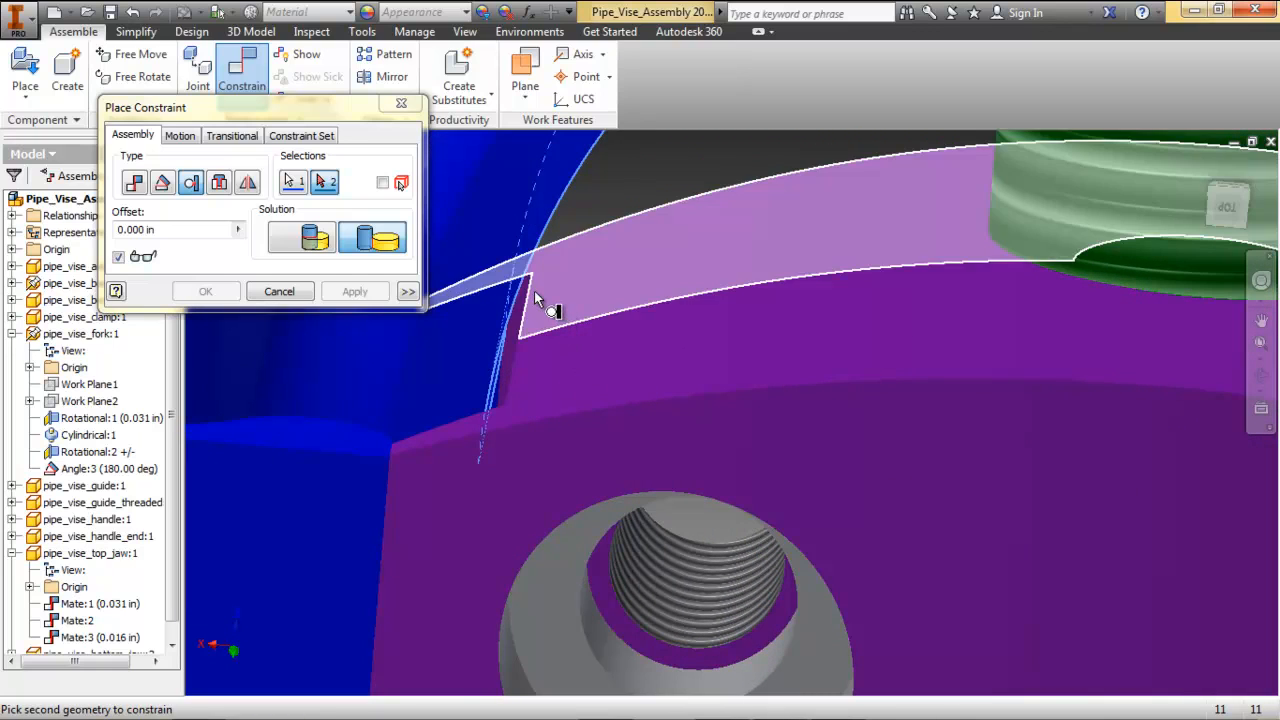
left_click(528, 297)
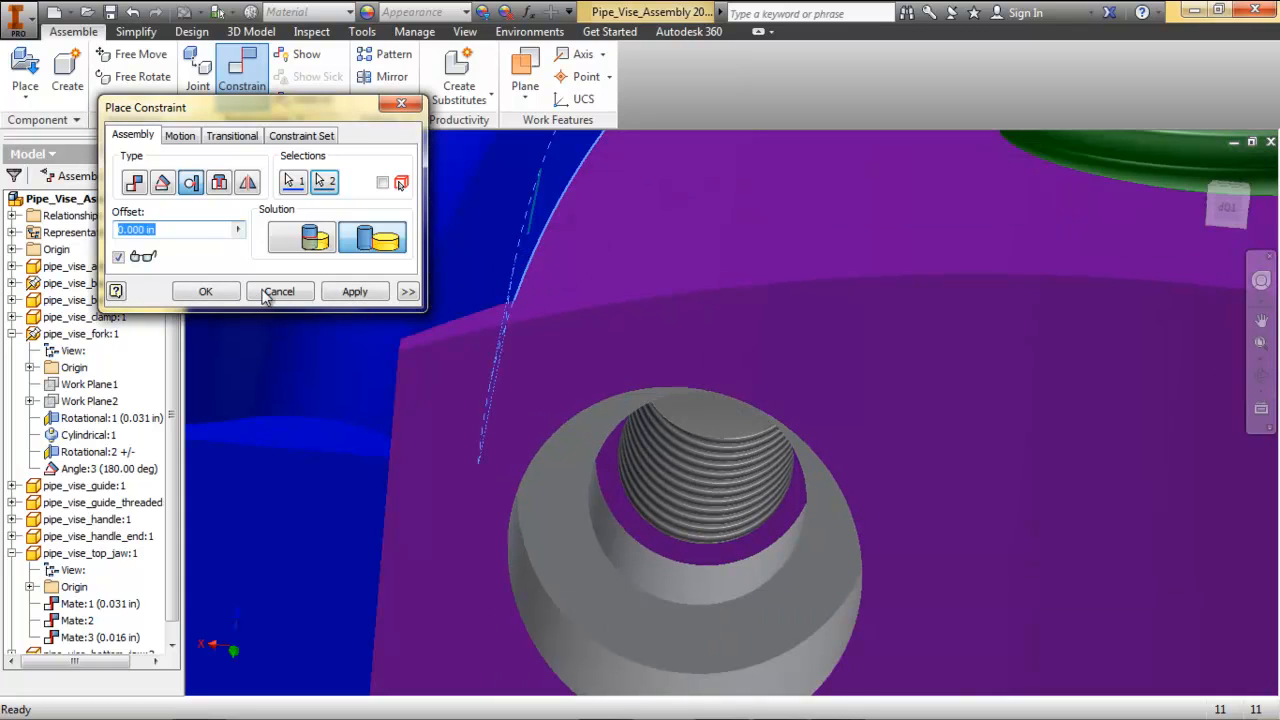
left_click(224, 297)
scroll(565, 380, "up", 5)
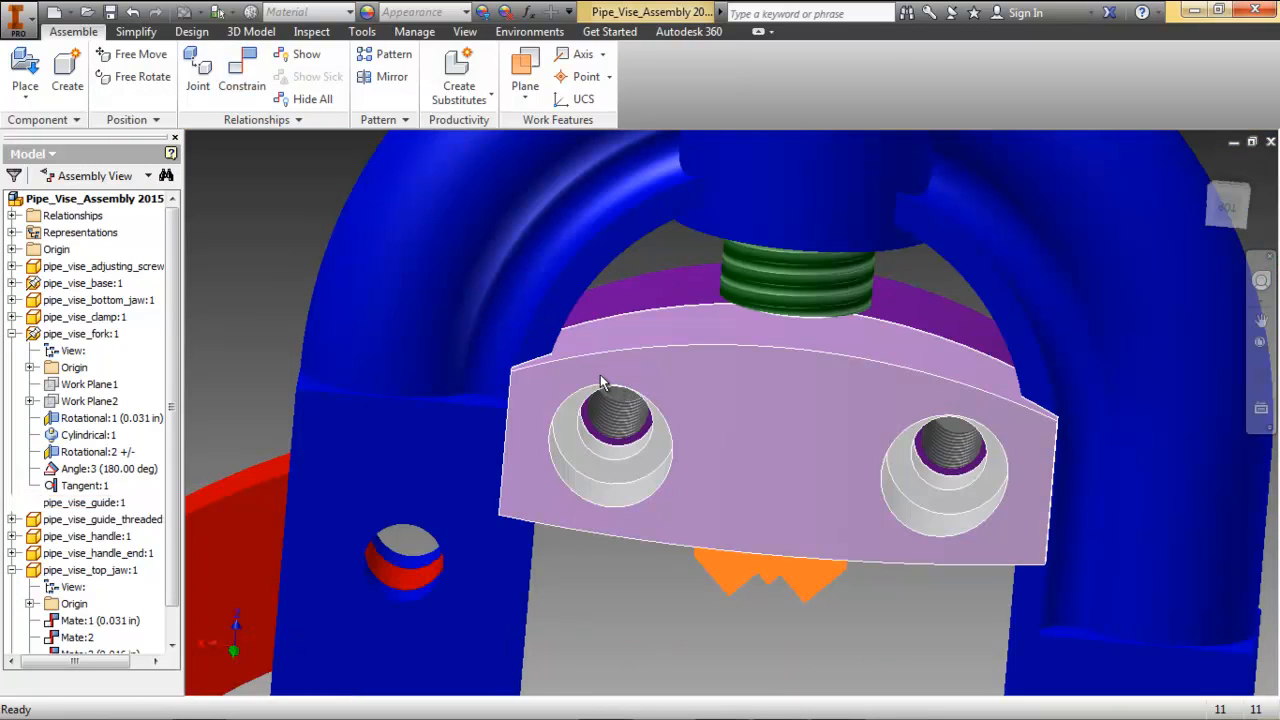
Inspect how the constrained guide sits against the fork and highlight the fork's Cylindrical:1 joint.
middle_click_drag(611, 366, 578, 375, "shift")
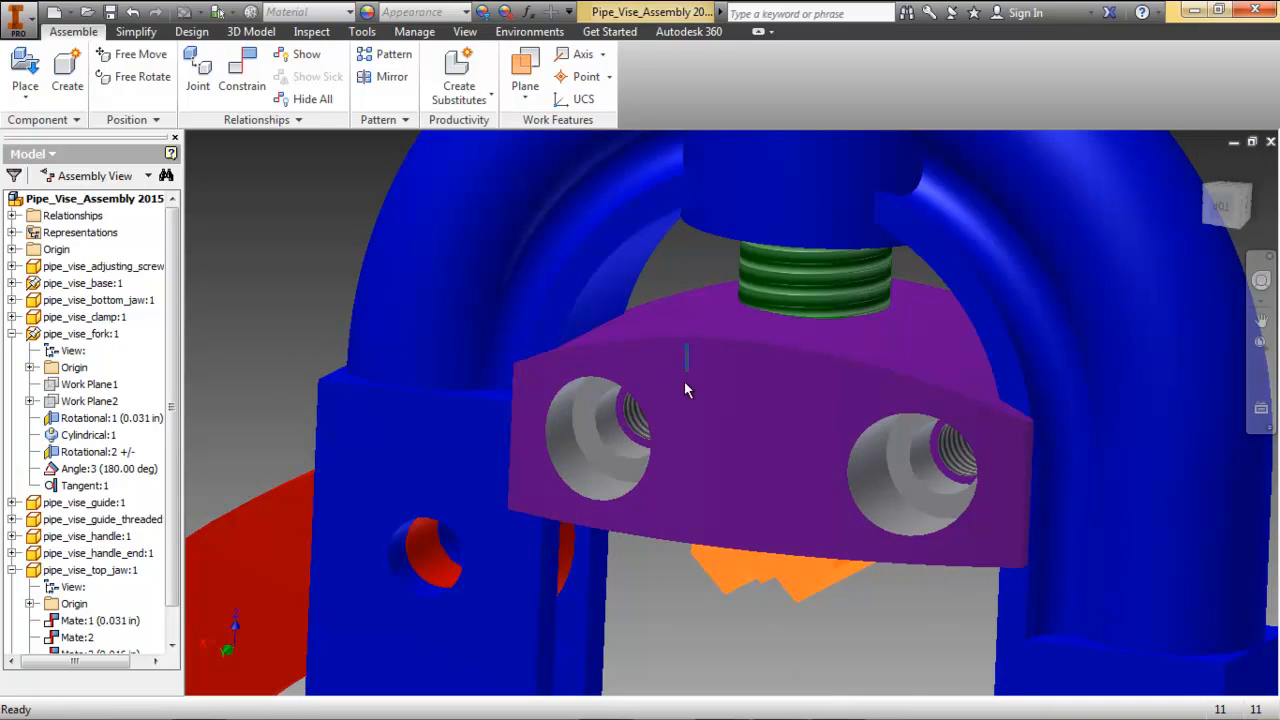
left_click(651, 389)
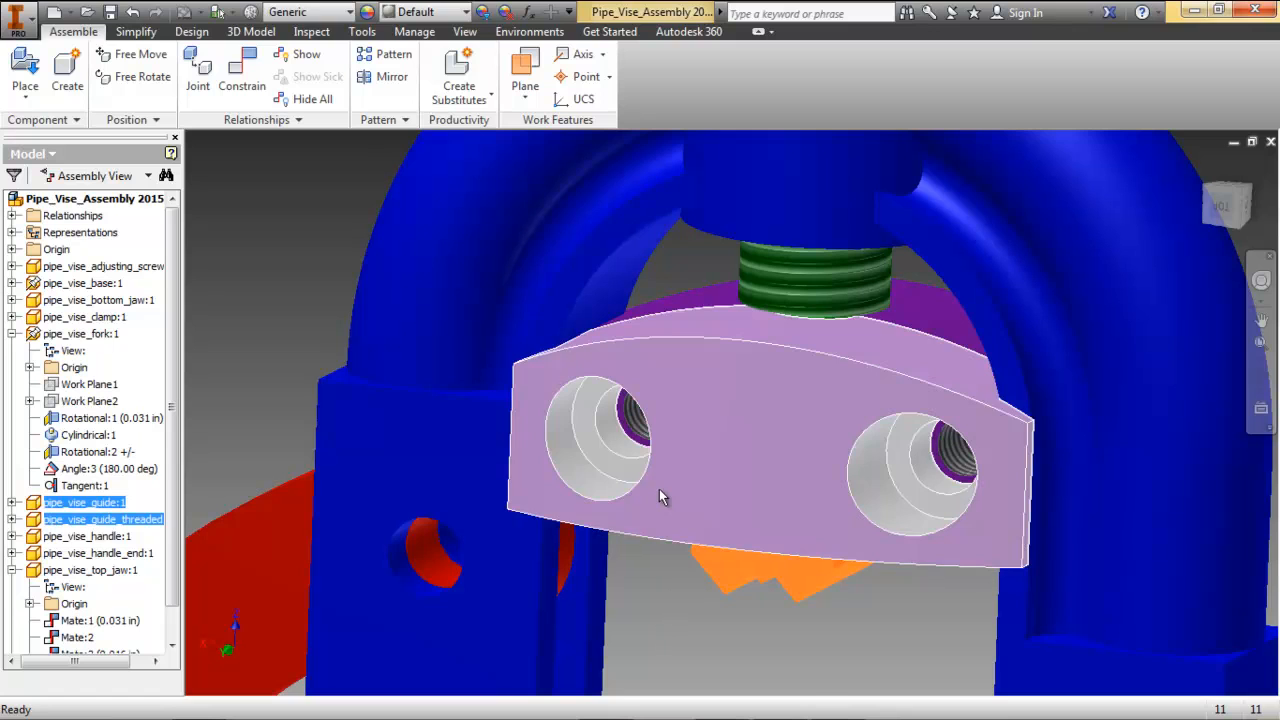
key("Escape")
middle_click_drag(721, 498, 810, 479, "shift")
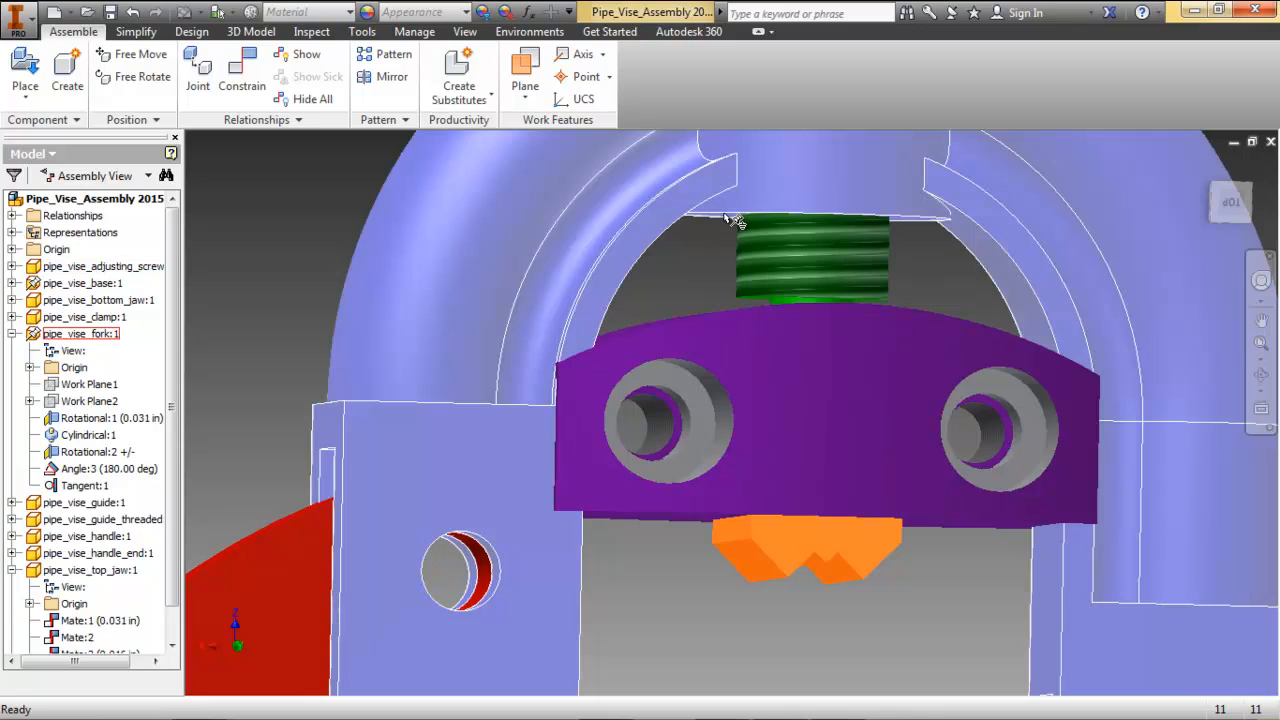
left_click(730, 220)
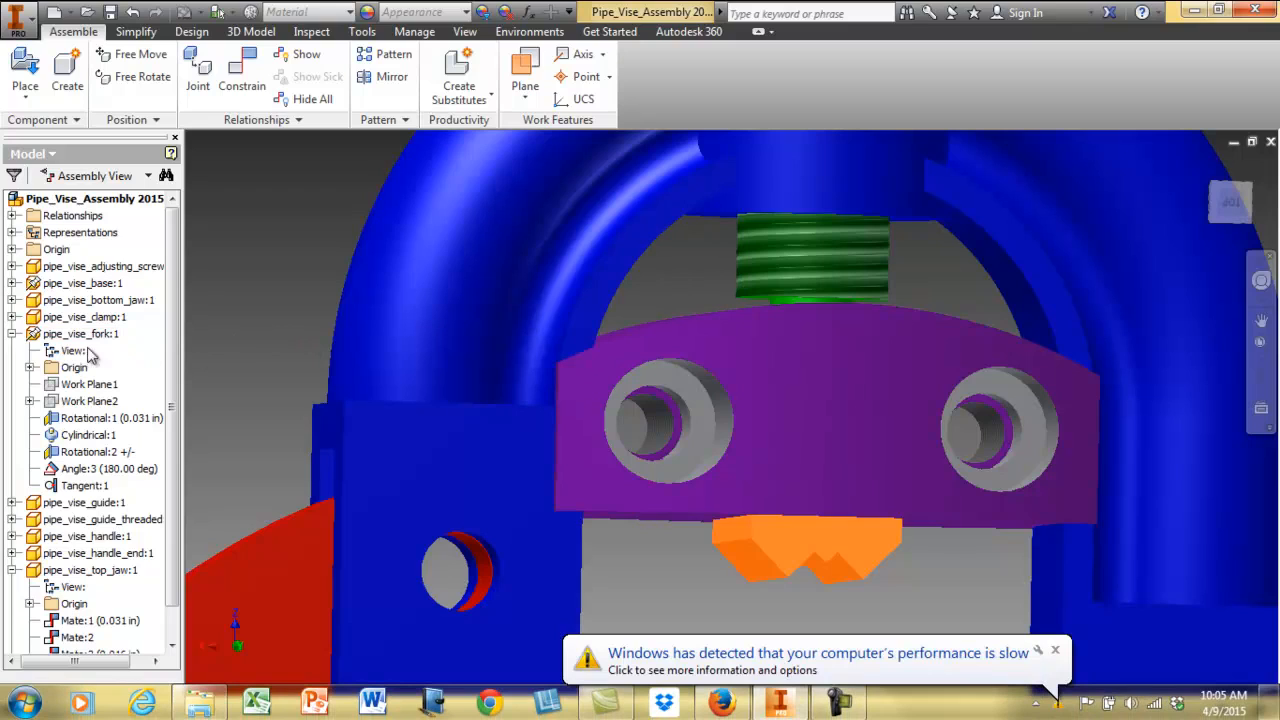
left_click(88, 436)
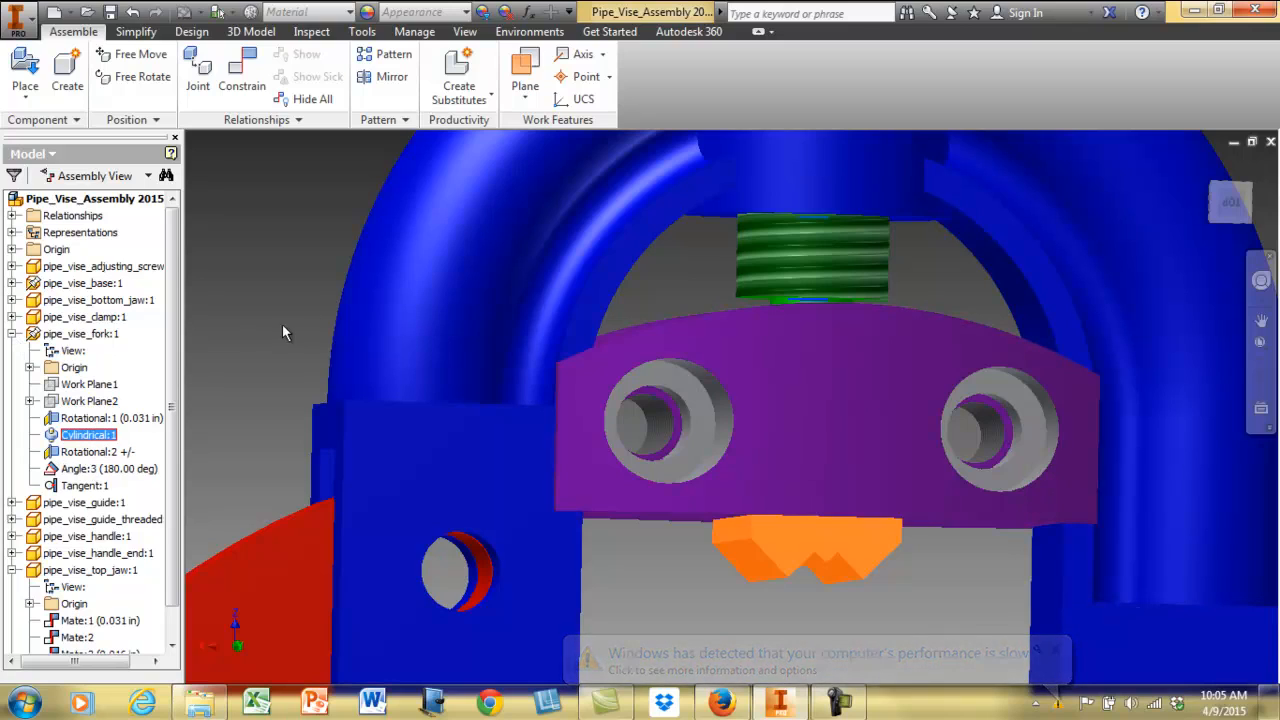
left_click(255, 306)
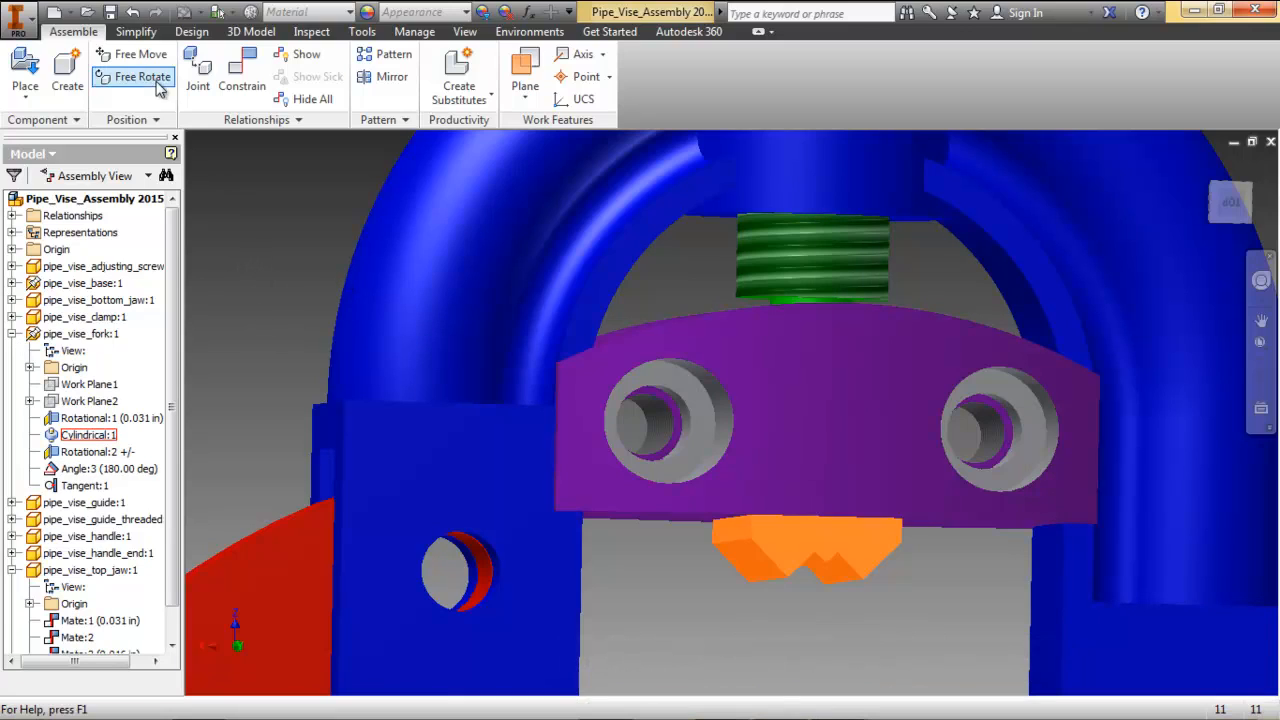
Measure the distance from the neck at the adjusting screw's lower end to the underside of the fork's central boss.
left_click(311, 31)
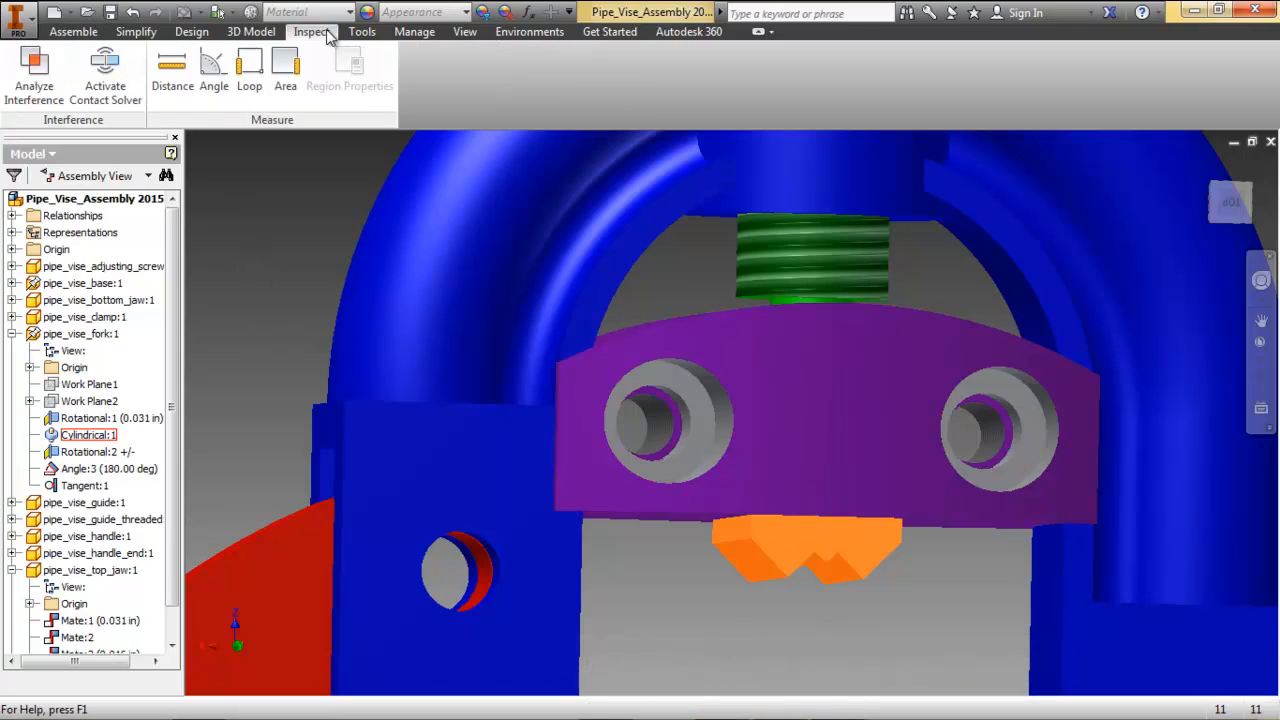
left_click(172, 72)
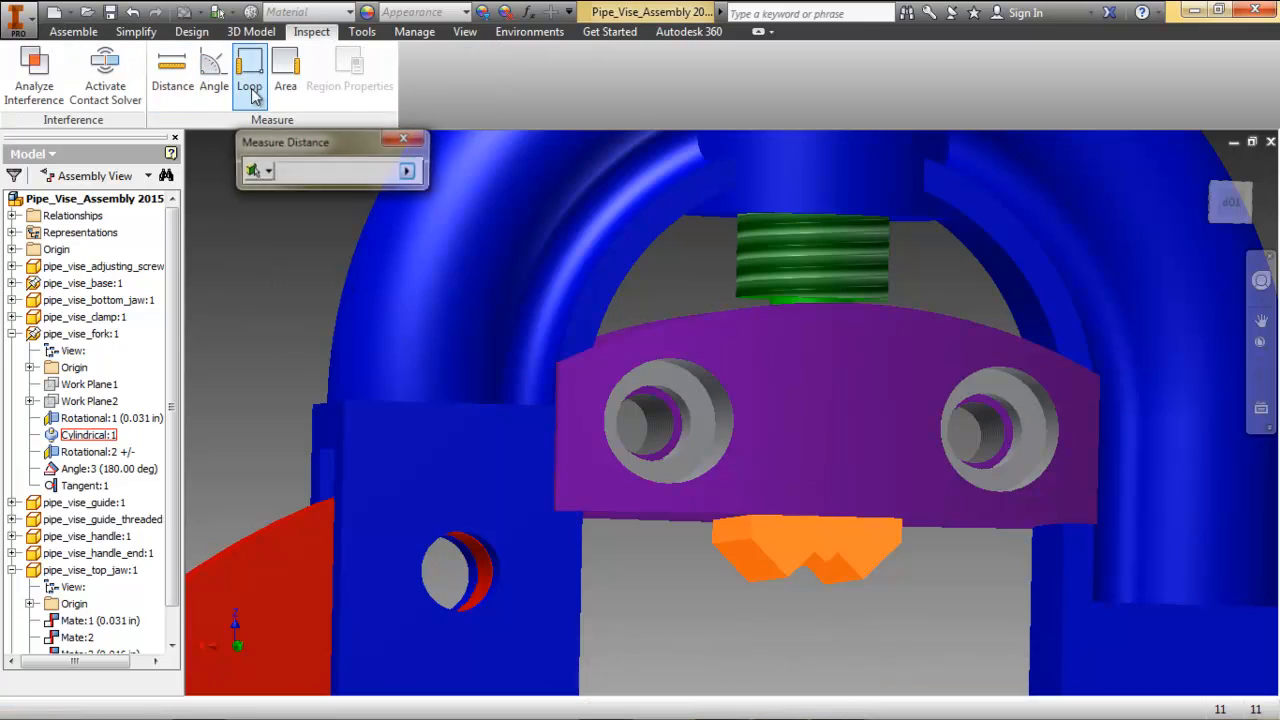
left_click(756, 303)
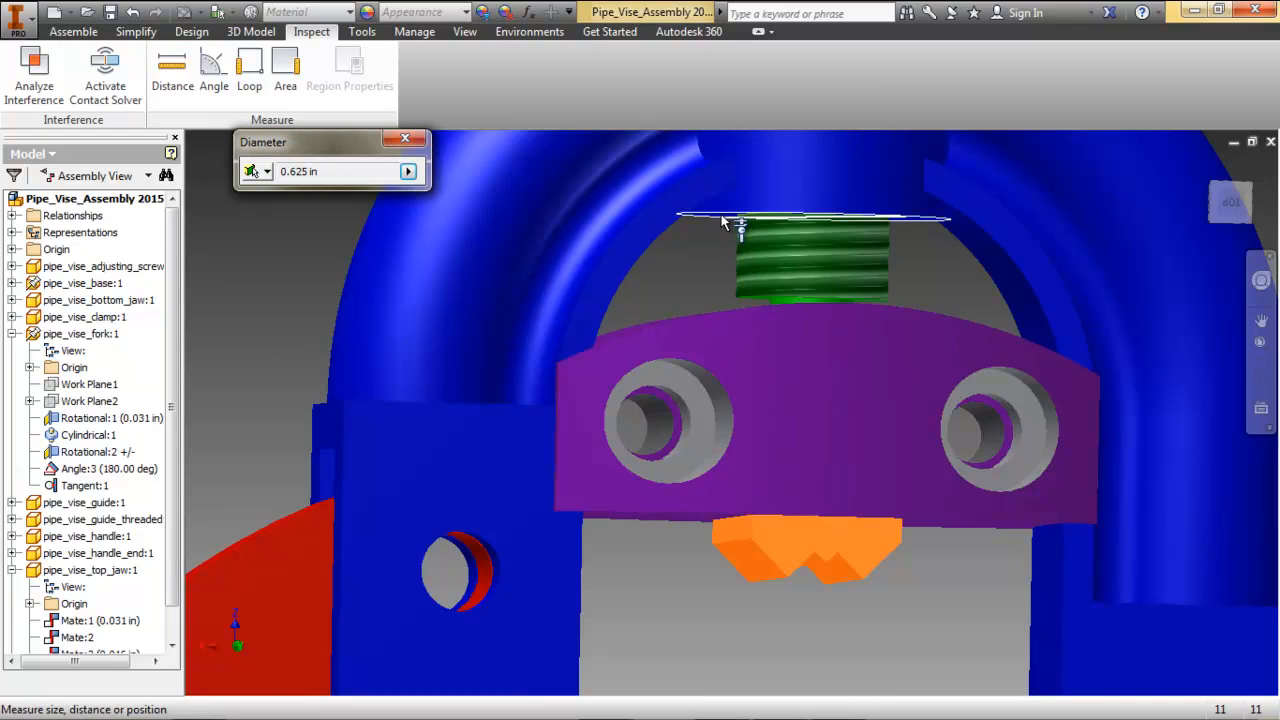
left_click(721, 216)
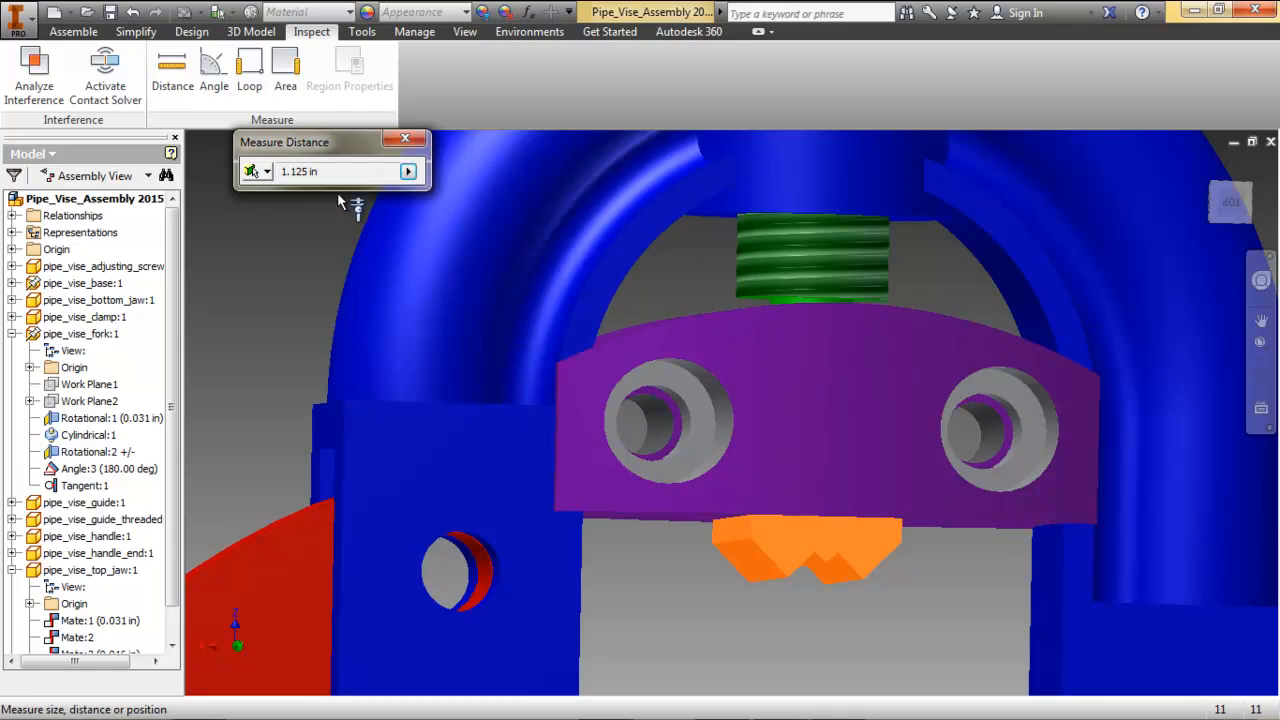
left_click(409, 173)
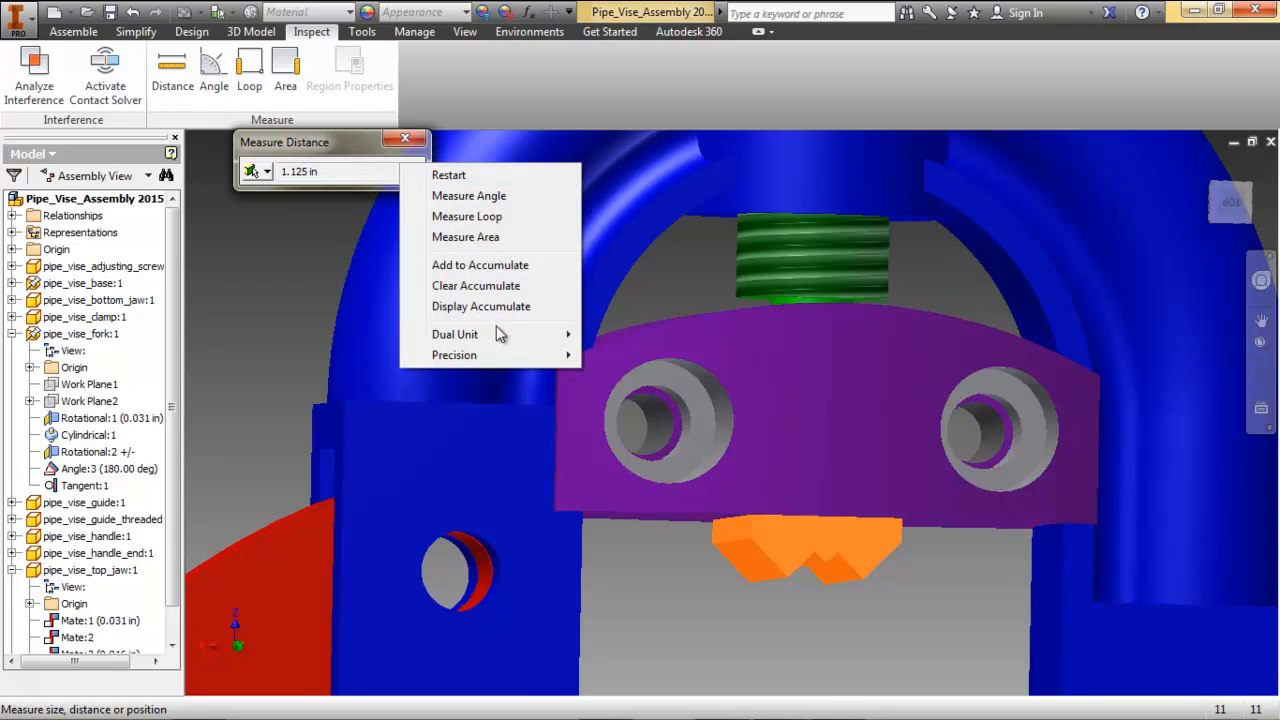
mouse_move(469, 354)
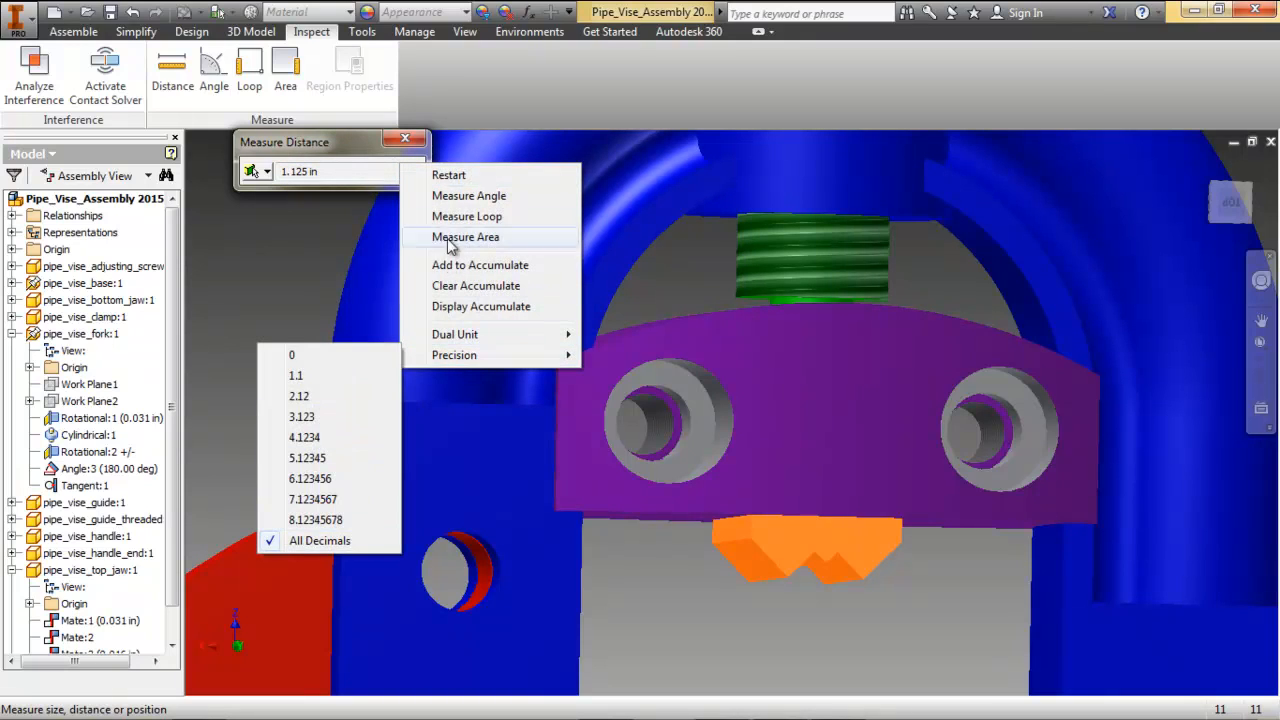
left_click(447, 175)
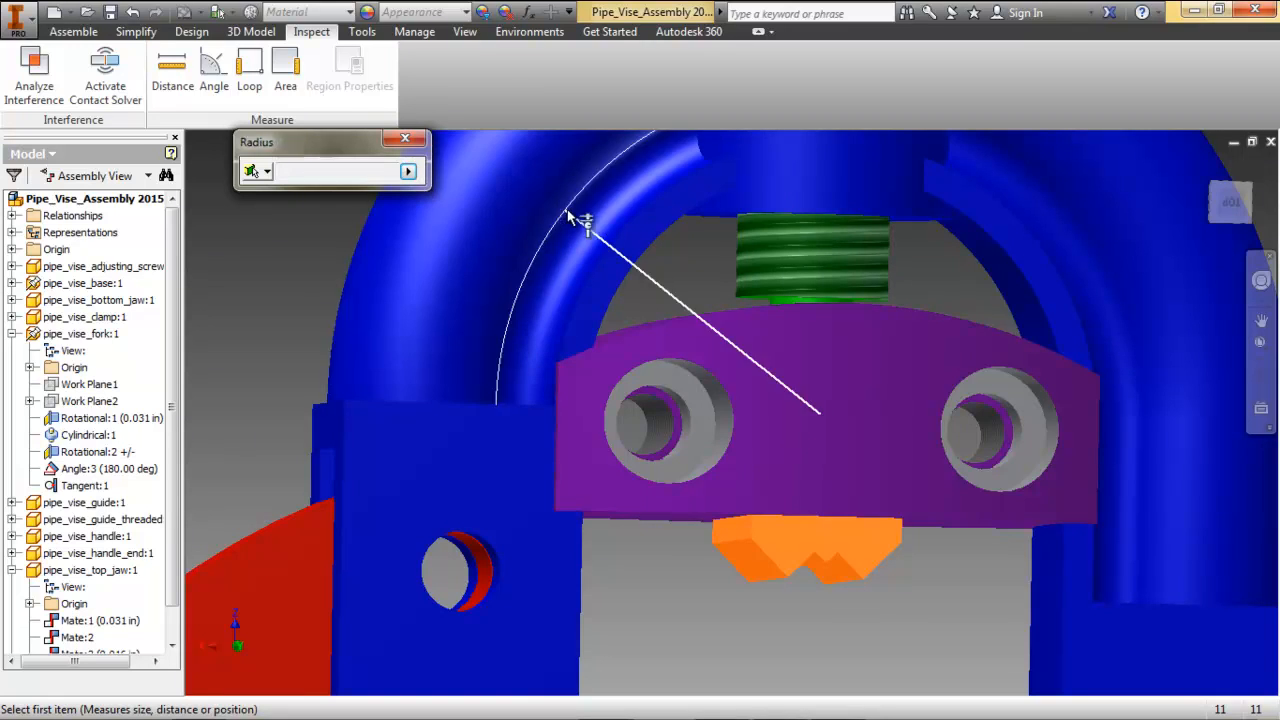
middle_click_drag(654, 289, 683, 266, "shift")
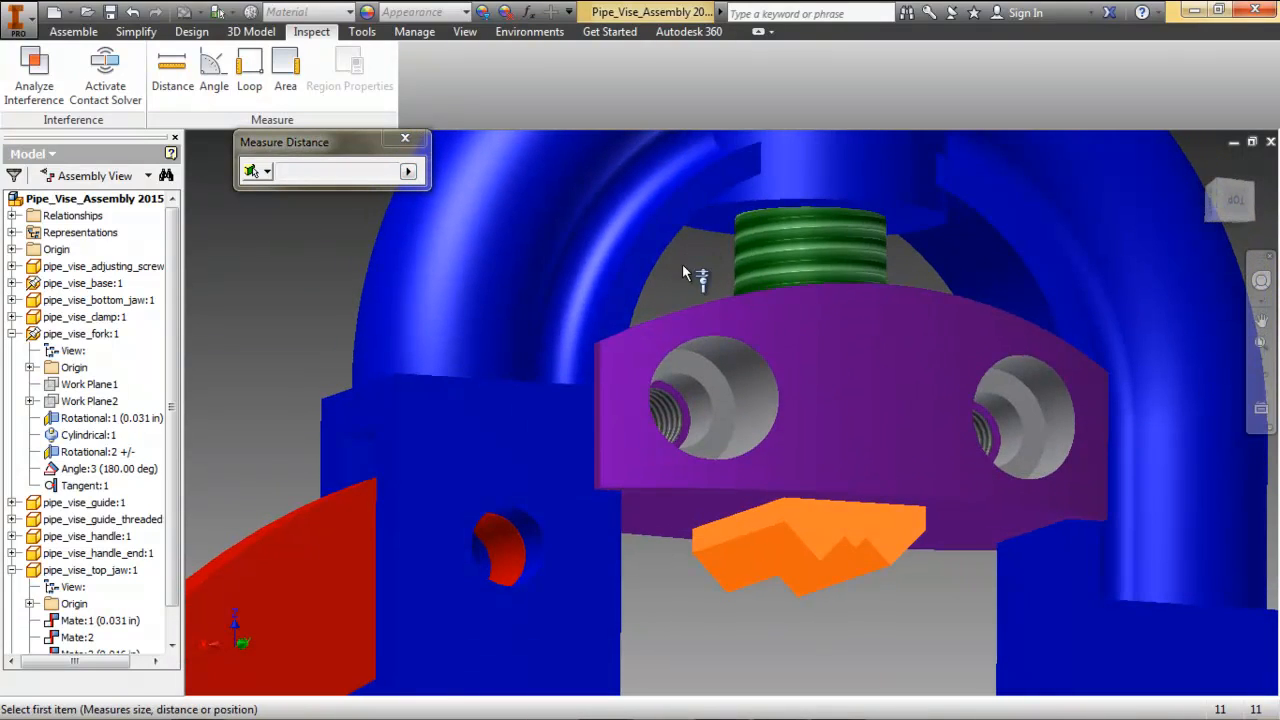
key("Escape")
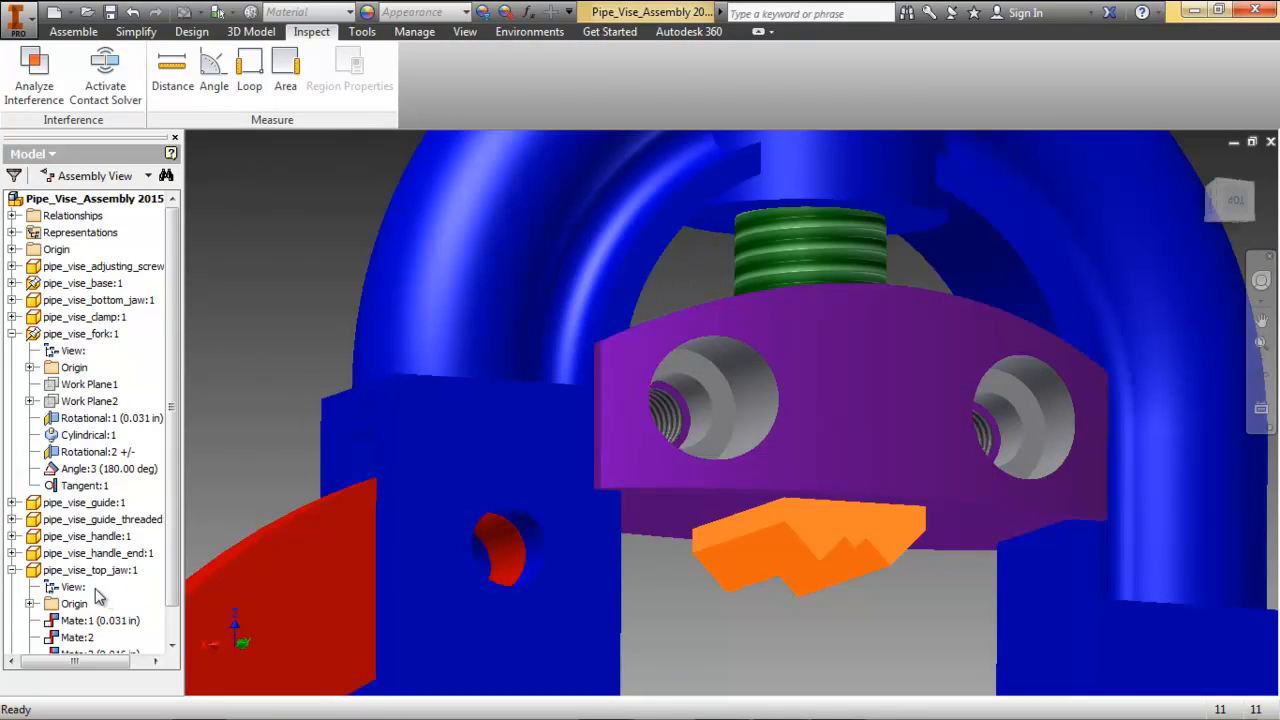
Hide the pipe_vise_guide:1 and pipe_vise_guide_threaded components to expose the lower end of the adjusting screw.
left_click(76, 503)
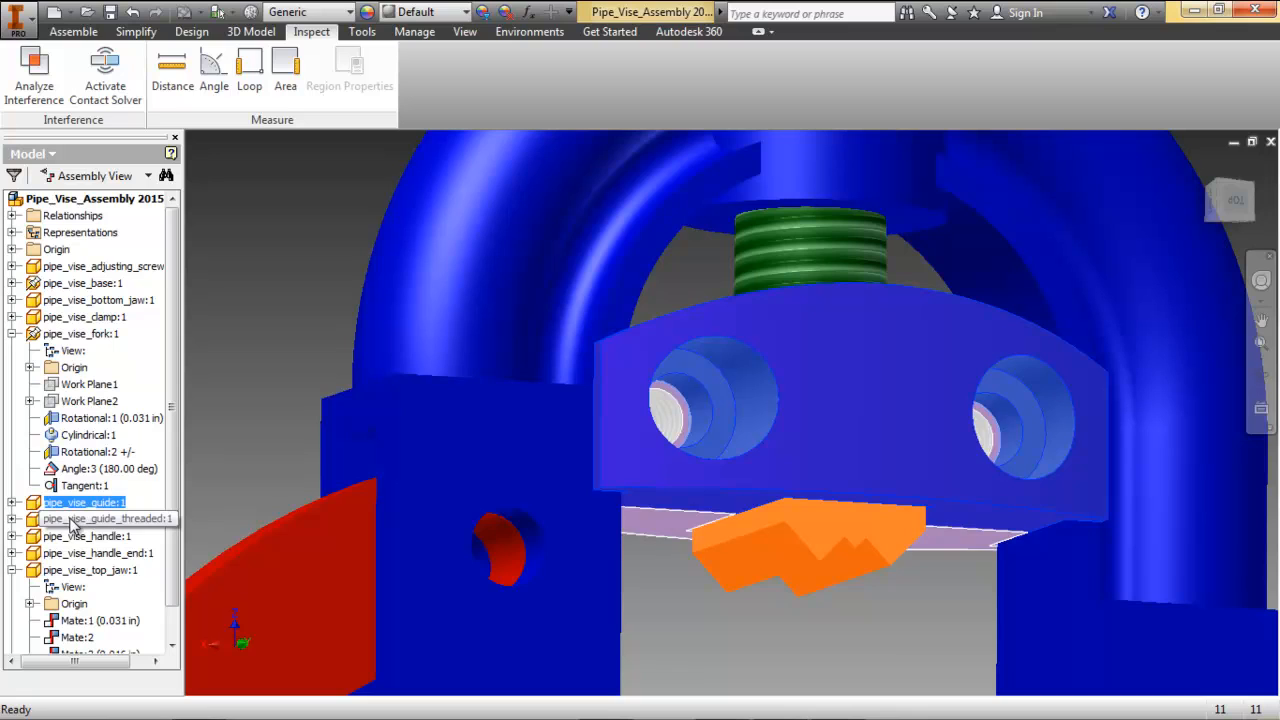
left_click(110, 519, "ctrl")
right_click(110, 519)
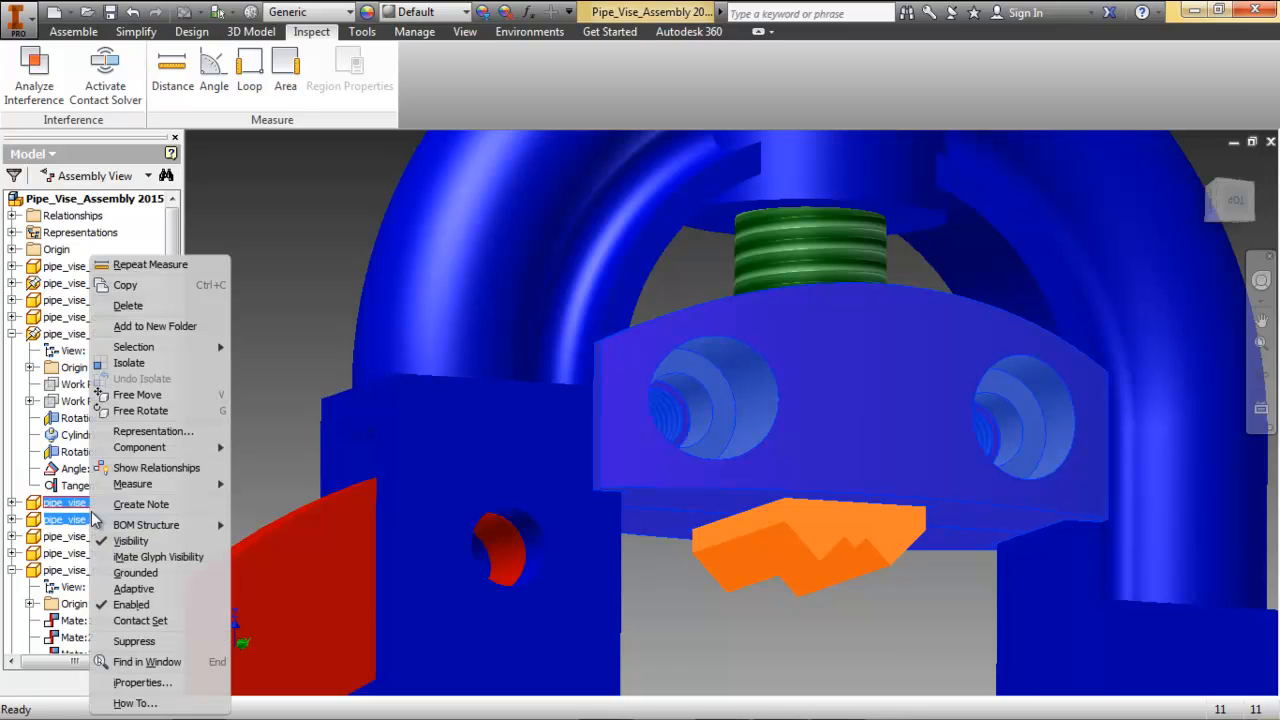
left_click(137, 550)
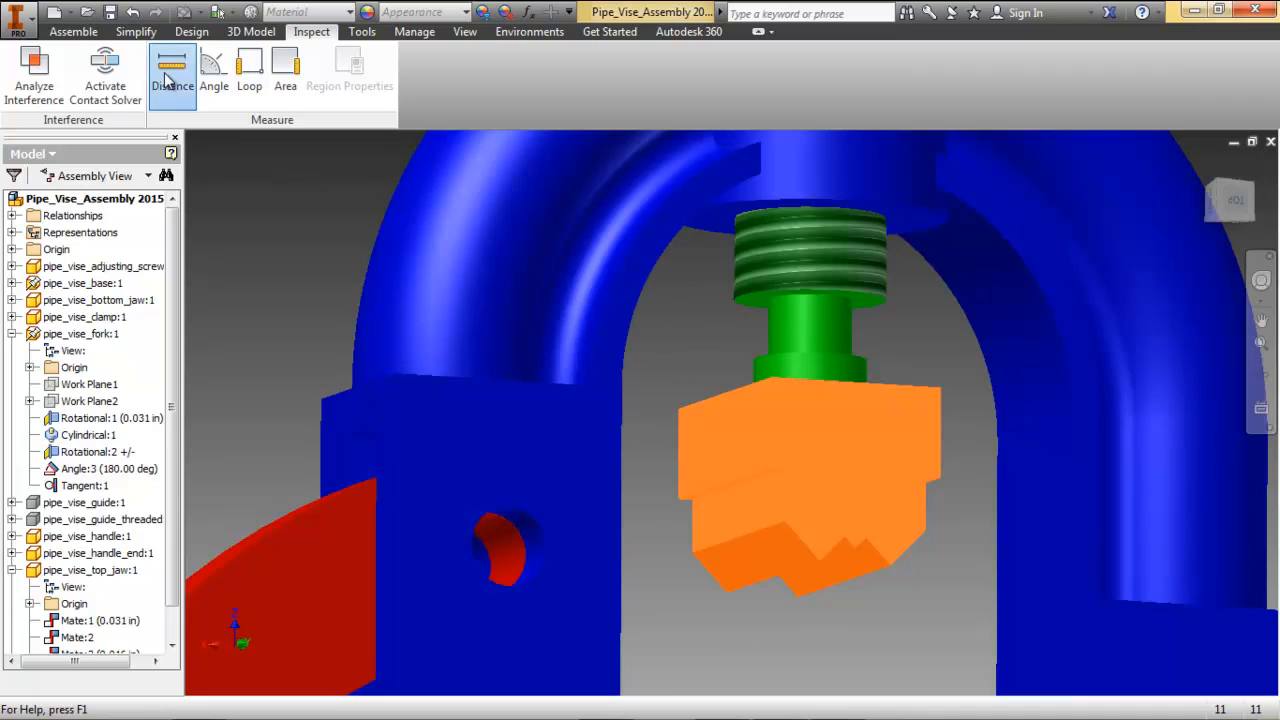
Measure the distance from the adjusting screw's threaded end face to the underside of the fork's boss and copy the value.
left_click(172, 68)
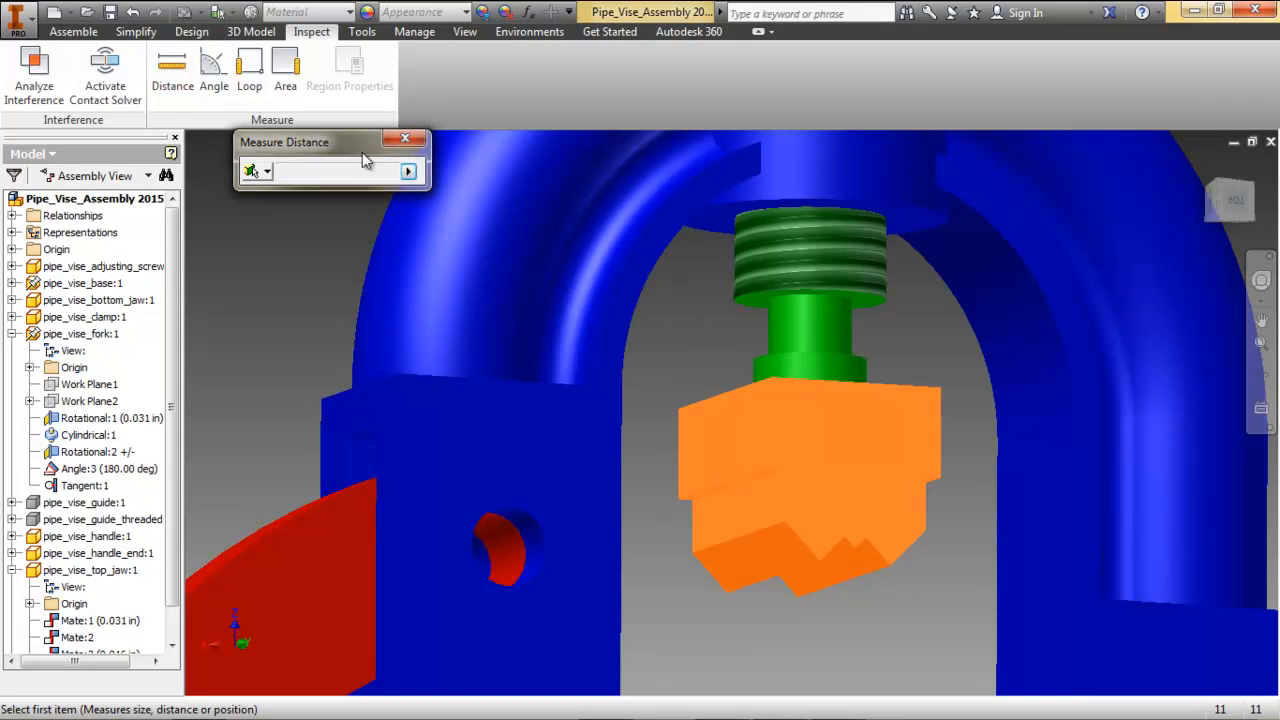
left_click(765, 300)
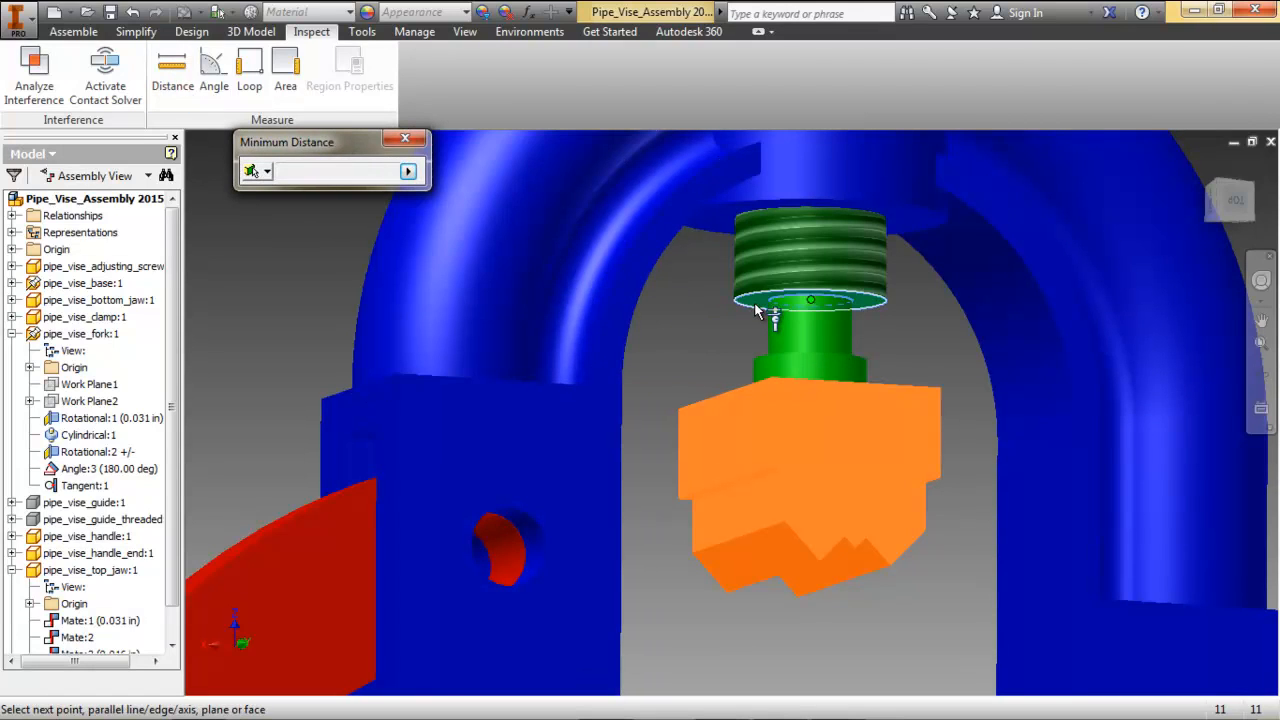
left_click(713, 229)
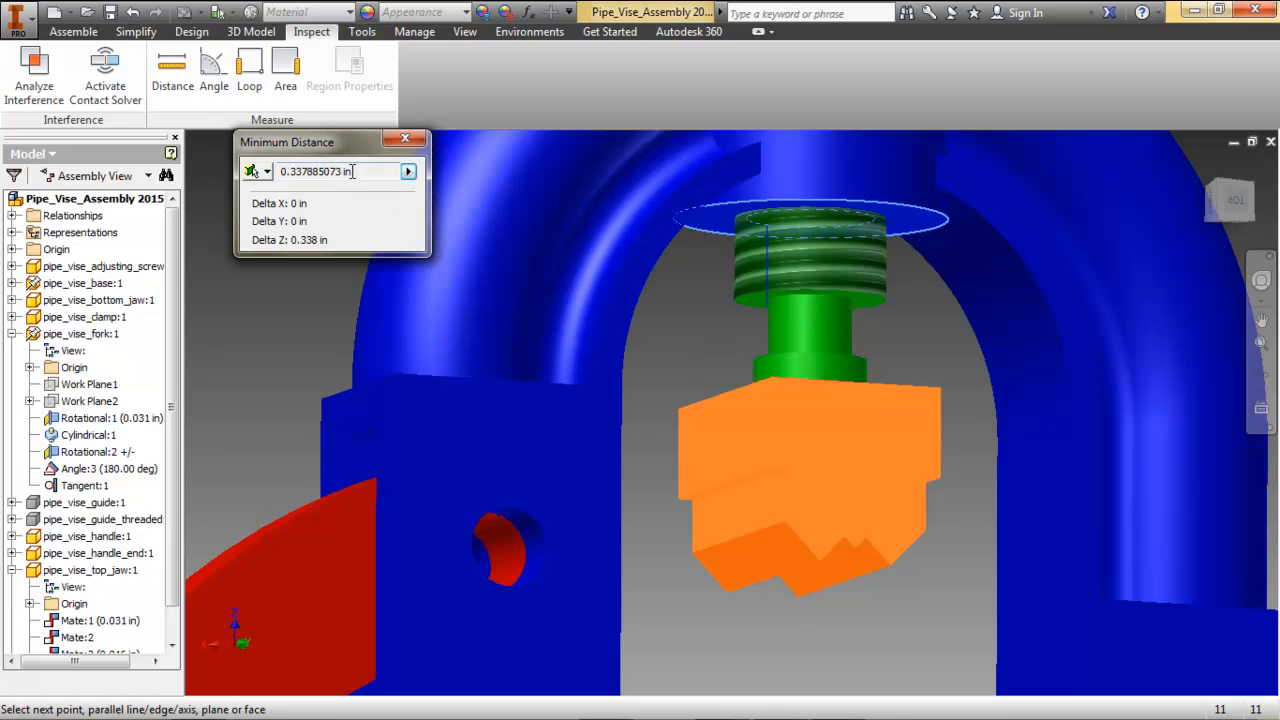
double_click(341, 172)
key("ctrl+c")
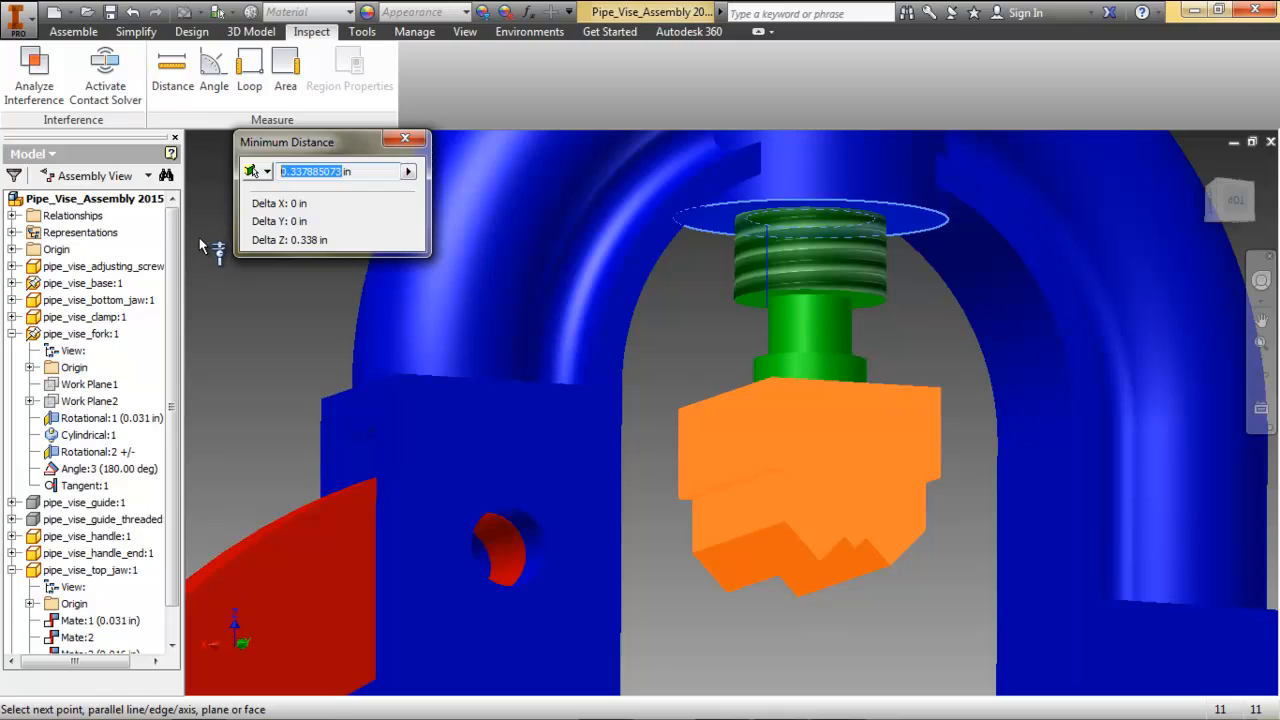
left_click(405, 140)
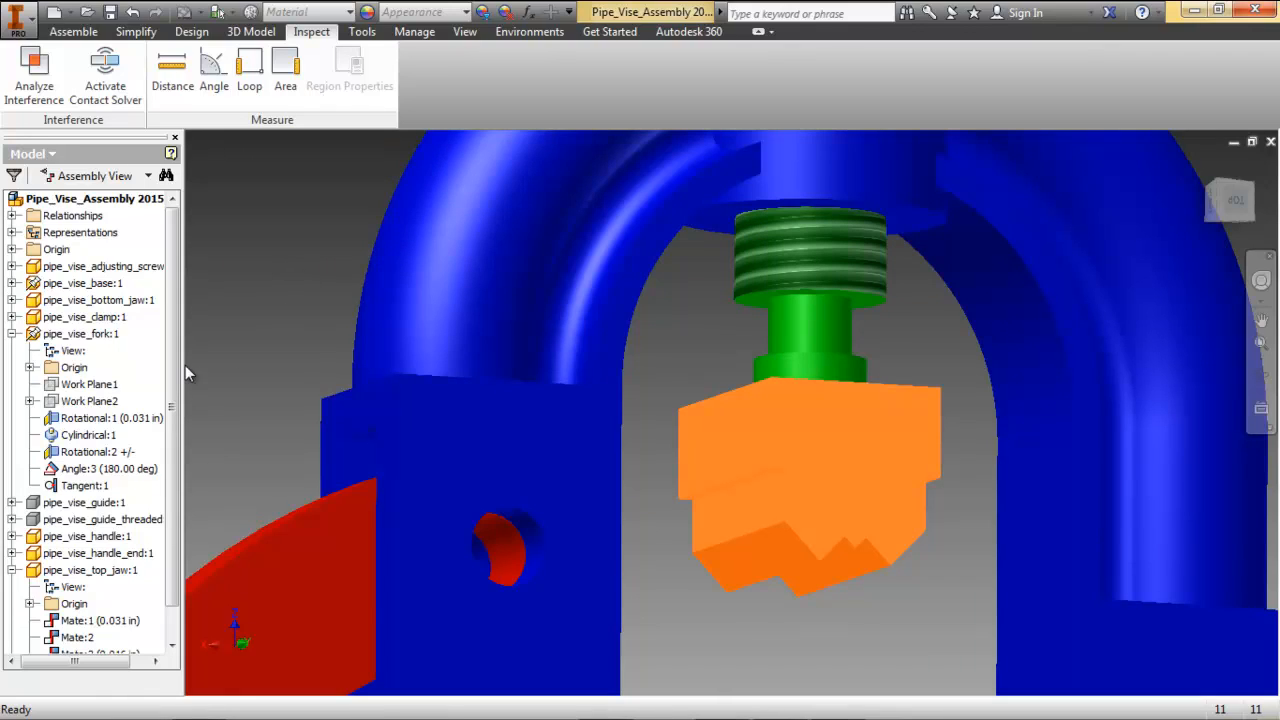
Edit the fork's Cylindrical:1 joint to use linear limits only, with start 0.337885073 in and end -1 in.
right_click(76, 437)
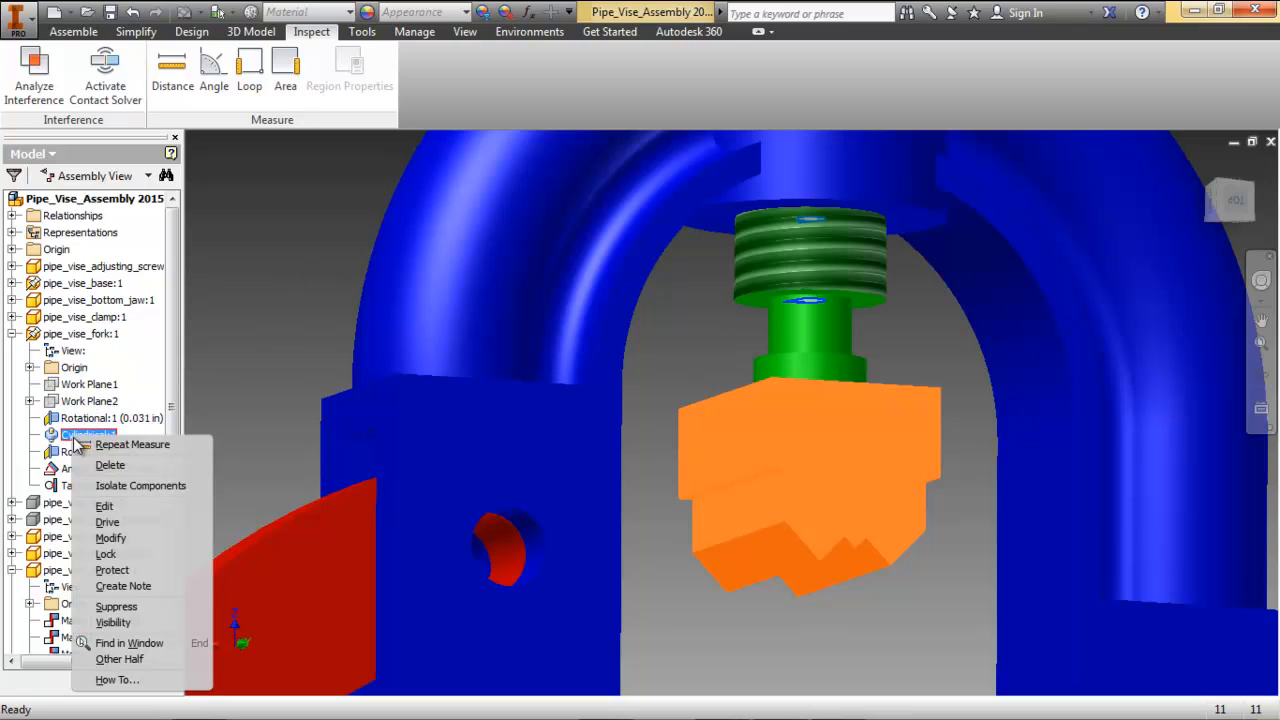
left_click(142, 506)
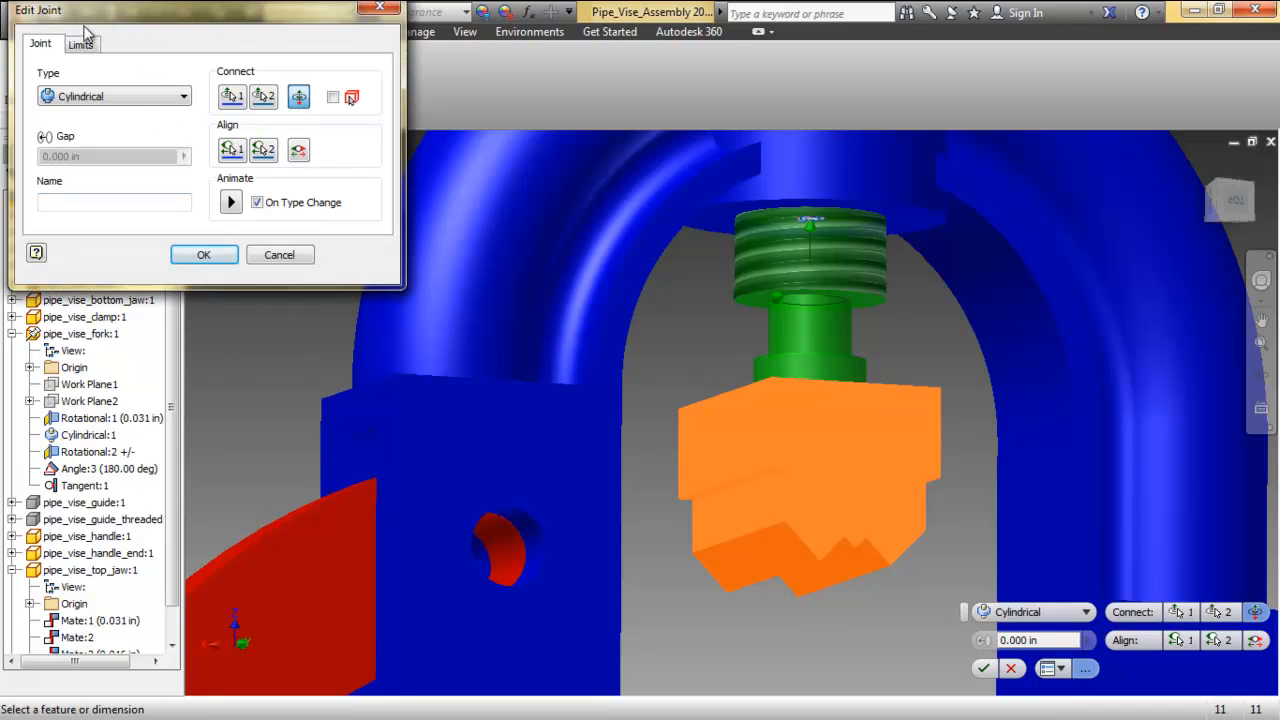
left_click(82, 45)
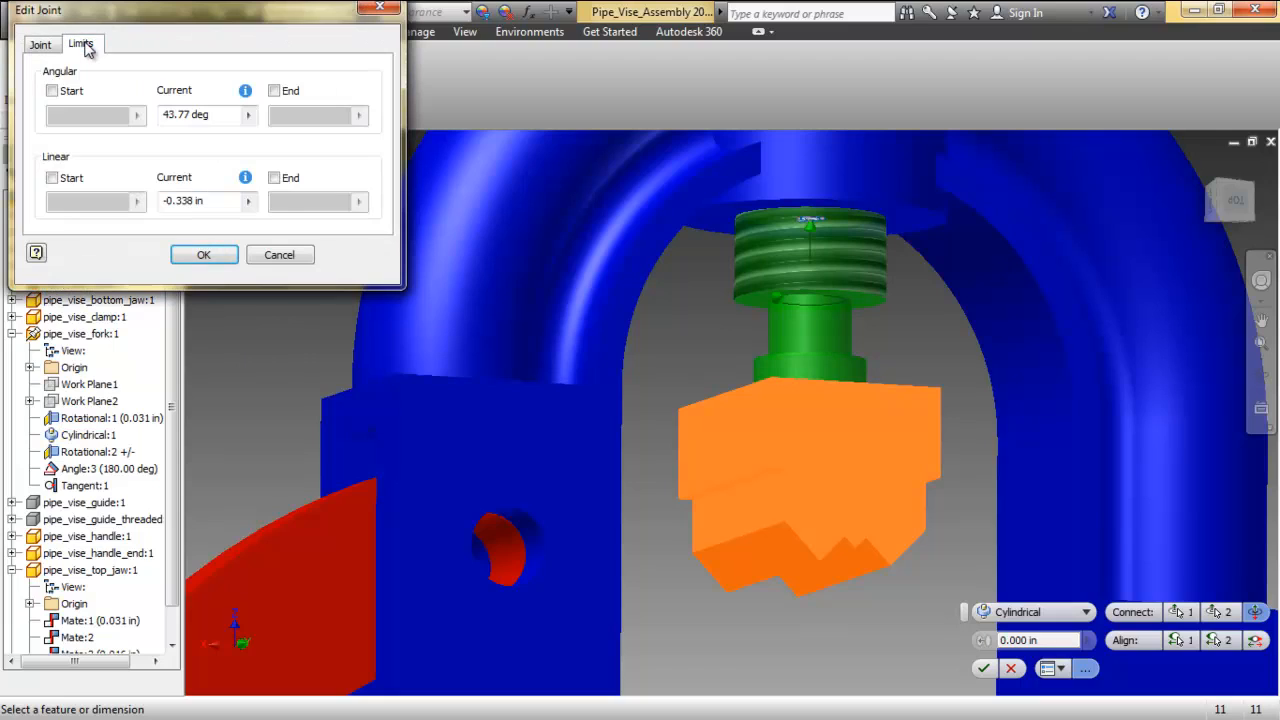
left_click(52, 91)
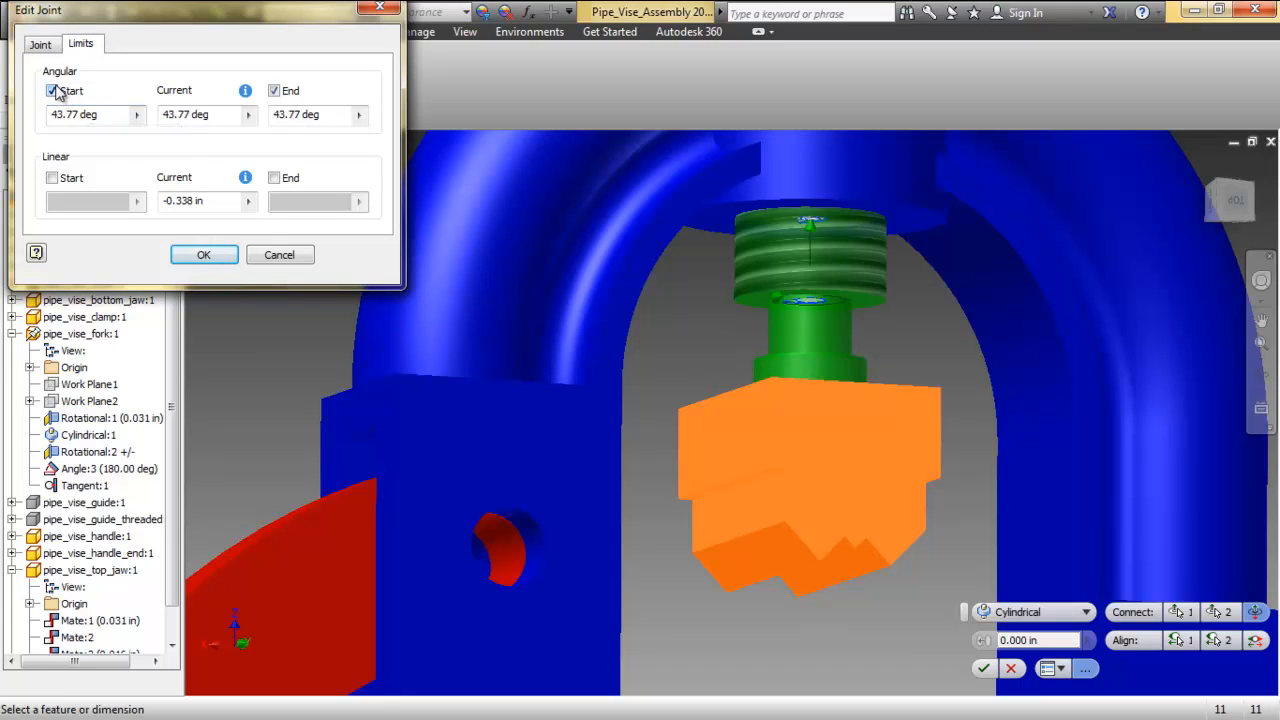
left_click(52, 91)
left_click(52, 178)
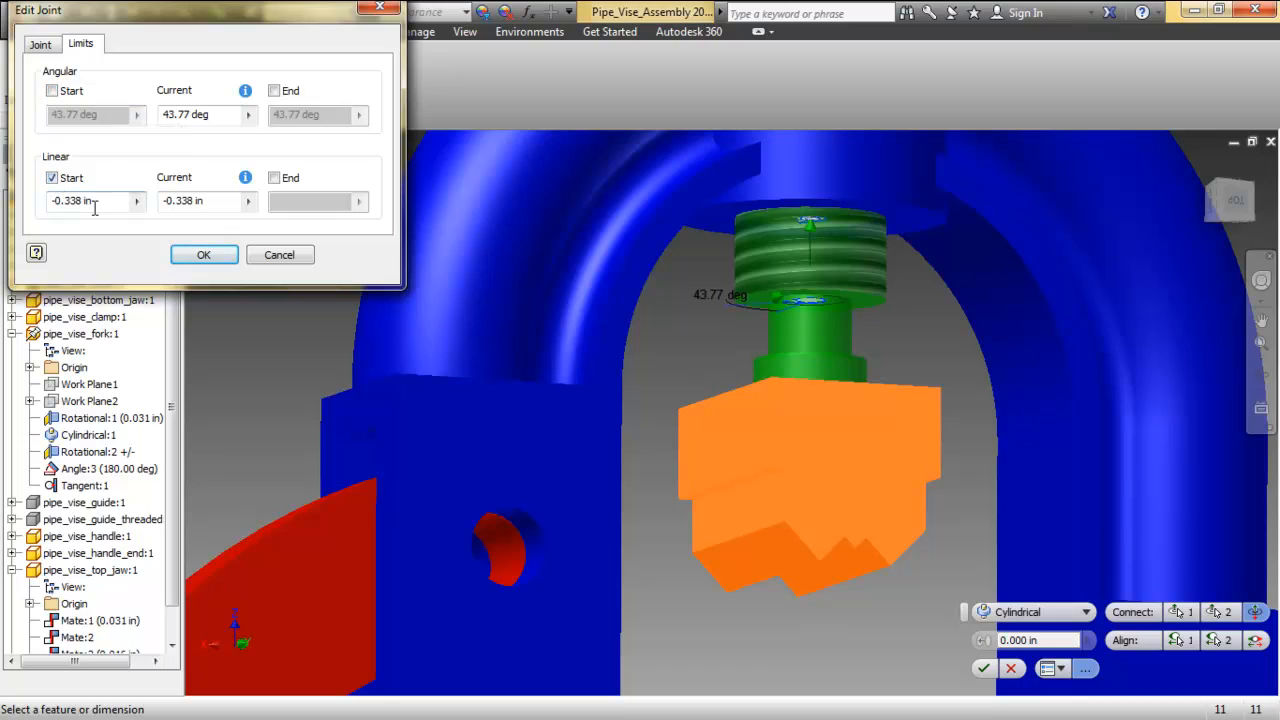
left_click(93, 203)
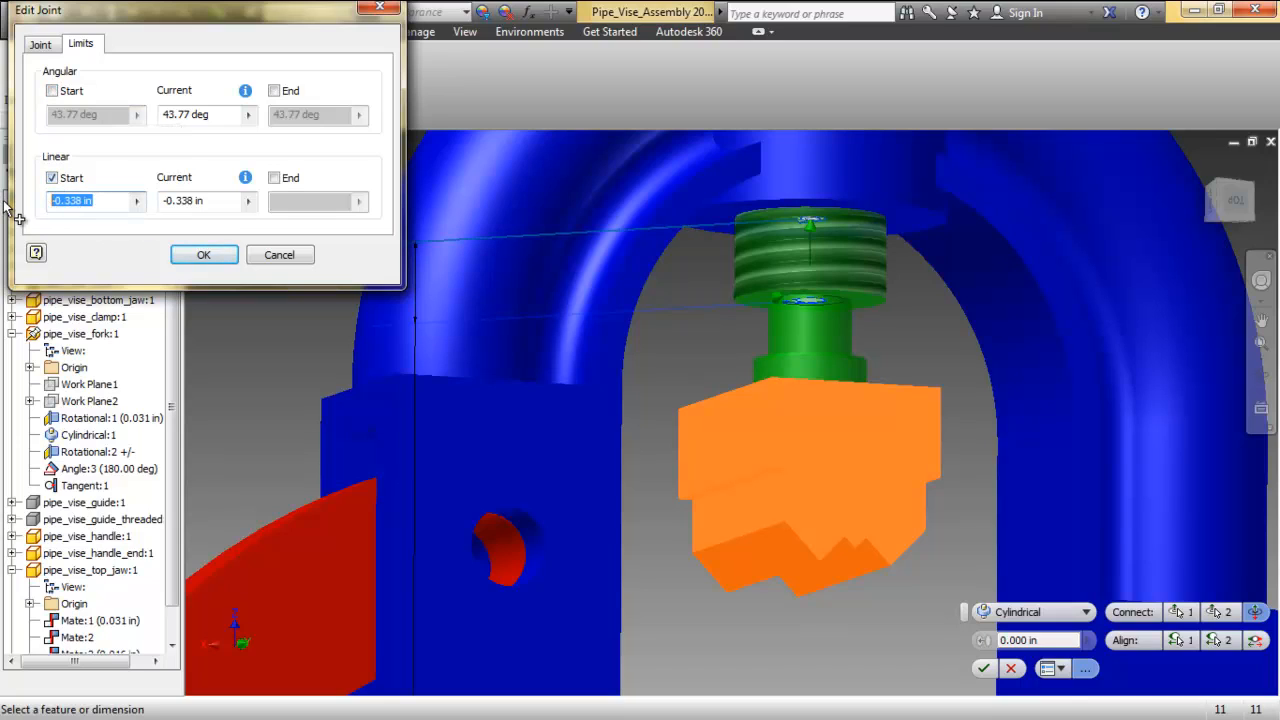
key("ctrl+v")
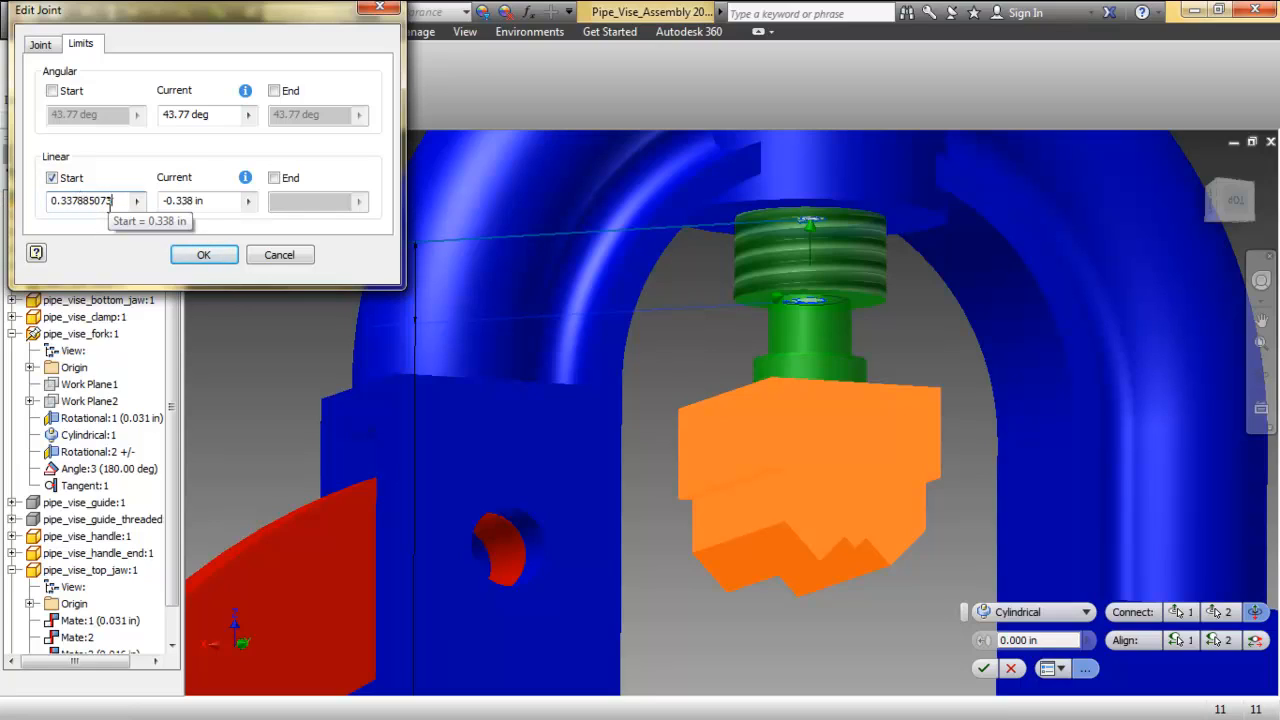
left_click(273, 179)
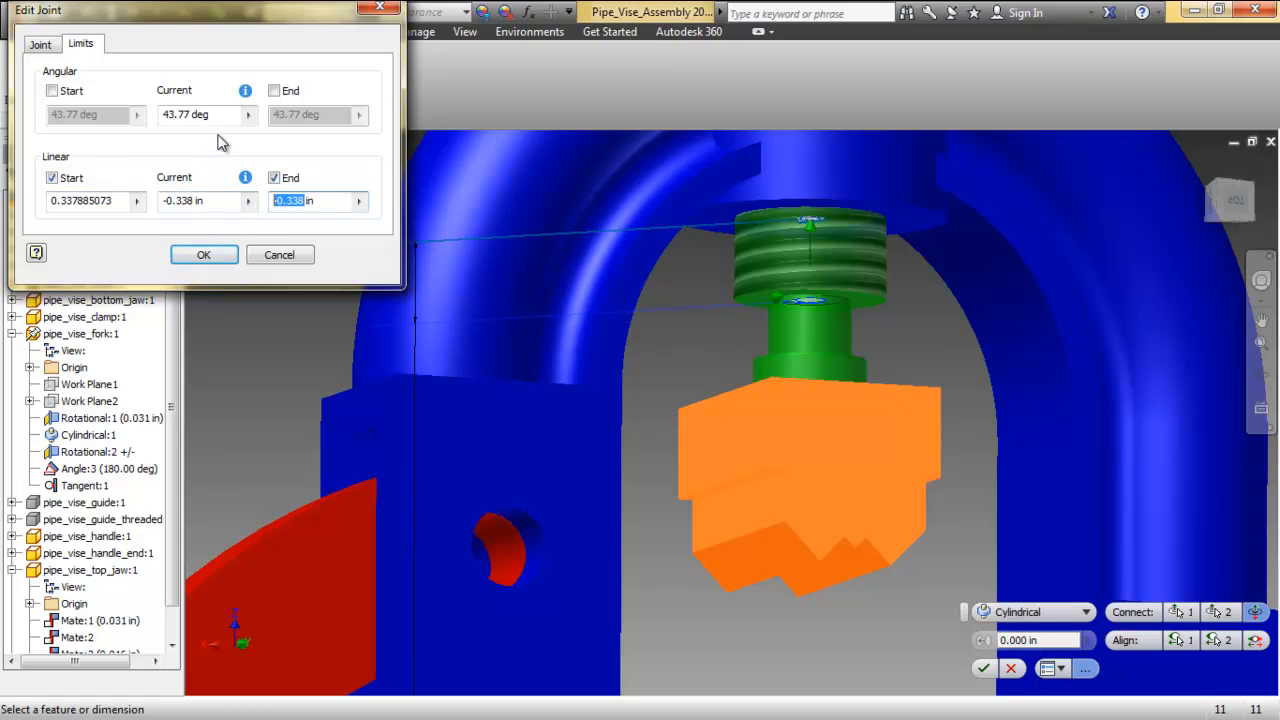
type("-1")
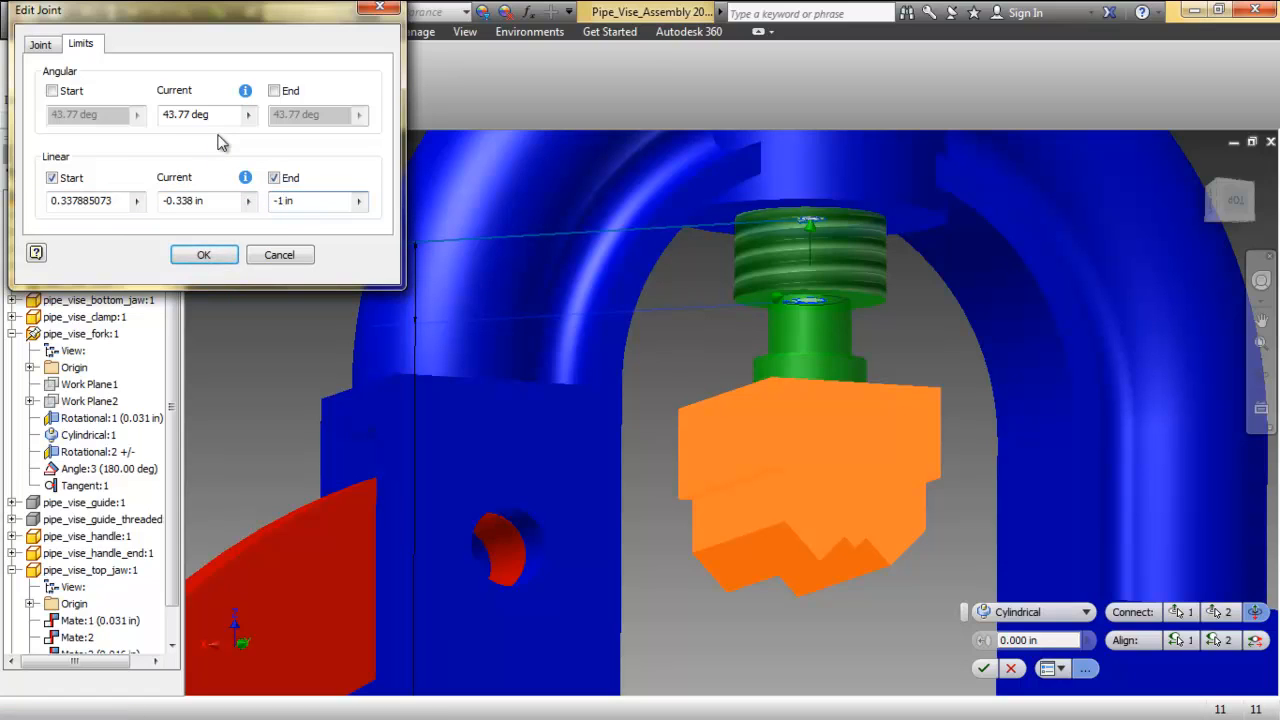
key("Return")
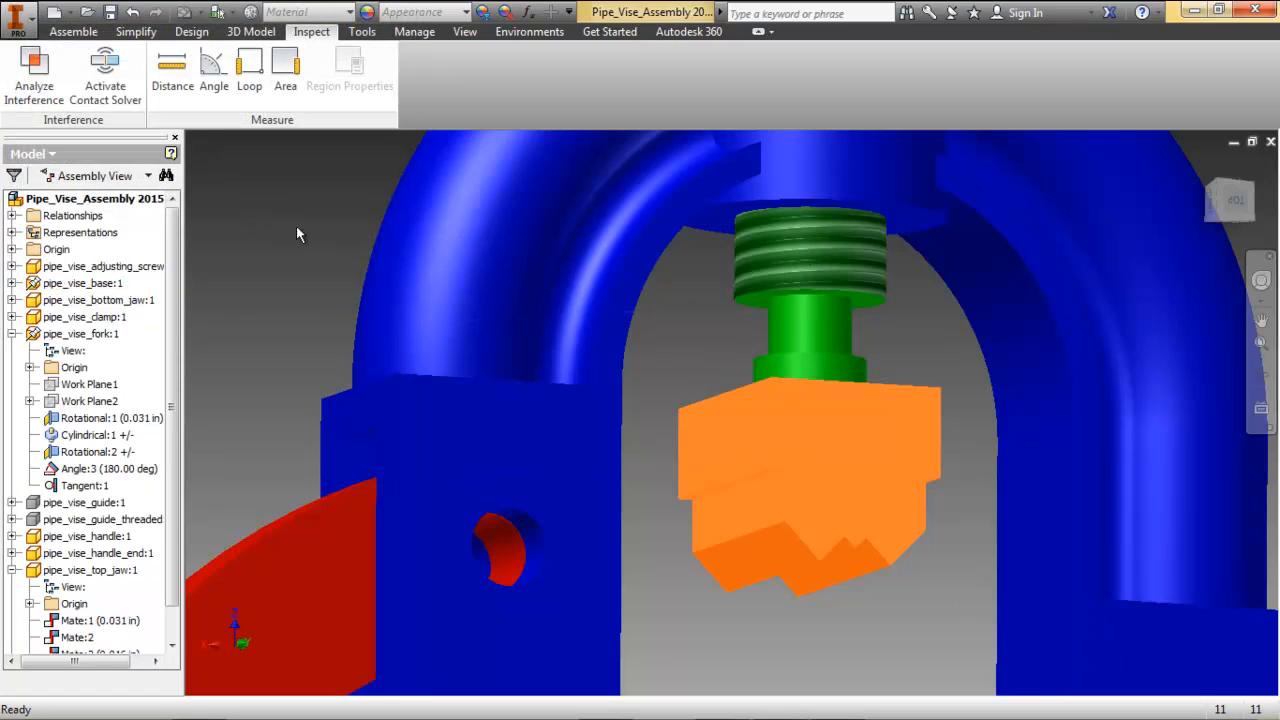
Try to slide the adjusting screw, delete the fork's Tangent:1 constraint, and pull the screw down out of the boss.
left_click_drag(817, 253, 801, 316)
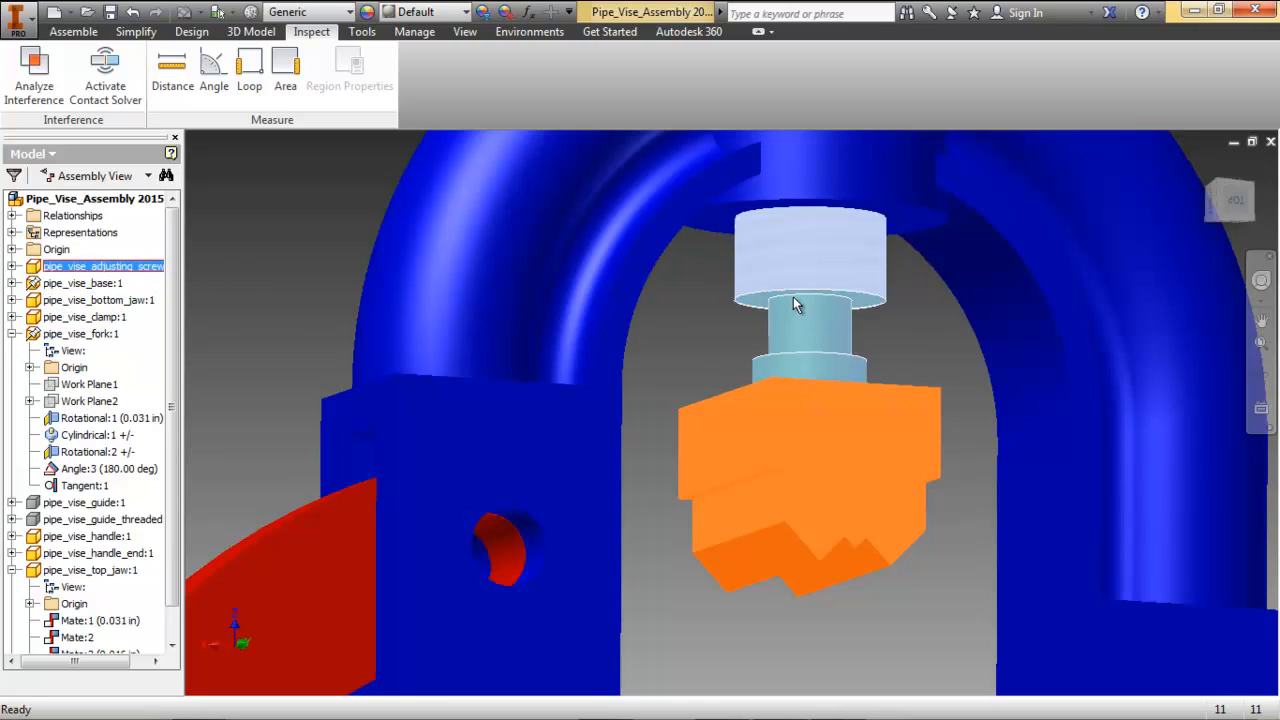
left_click_drag(794, 297, 834, 258)
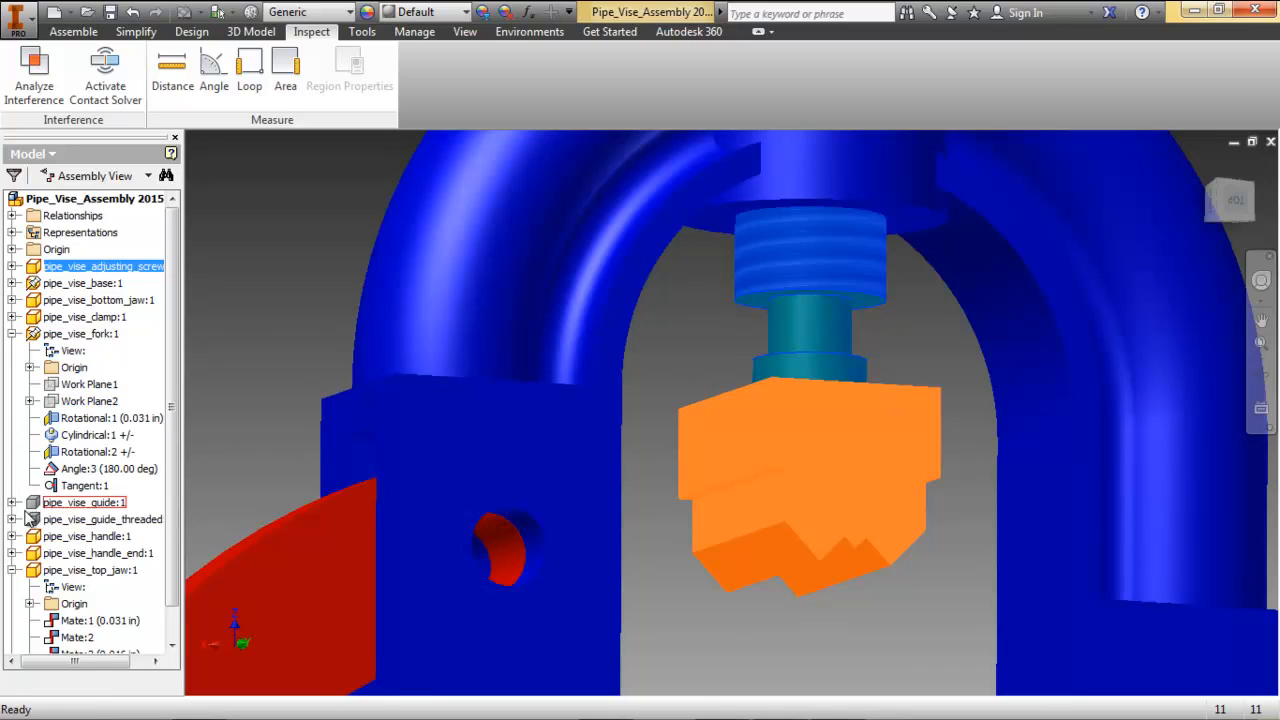
left_click(72, 487)
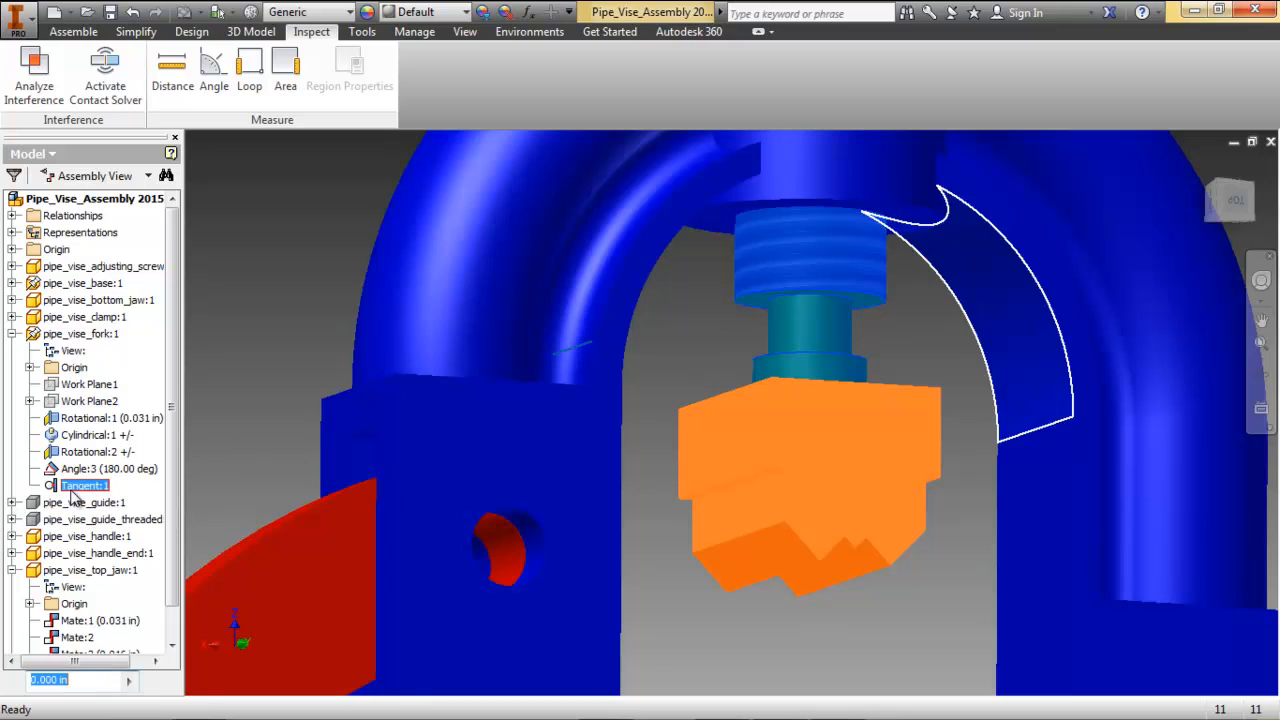
right_click(72, 487)
left_click(107, 505)
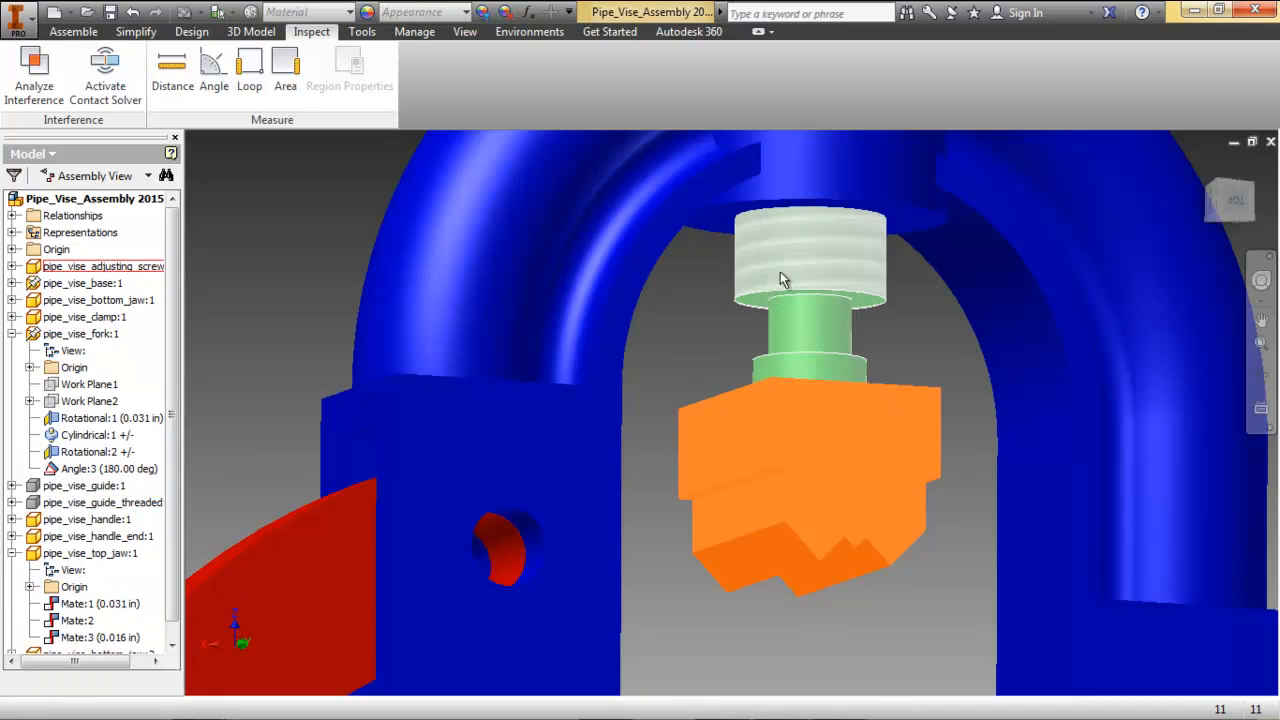
left_click_drag(780, 271, 477, 480)
Set the linear start limit of the fork's Cylindrical:1 joint to -0.337885073 in.
left_click(75, 440)
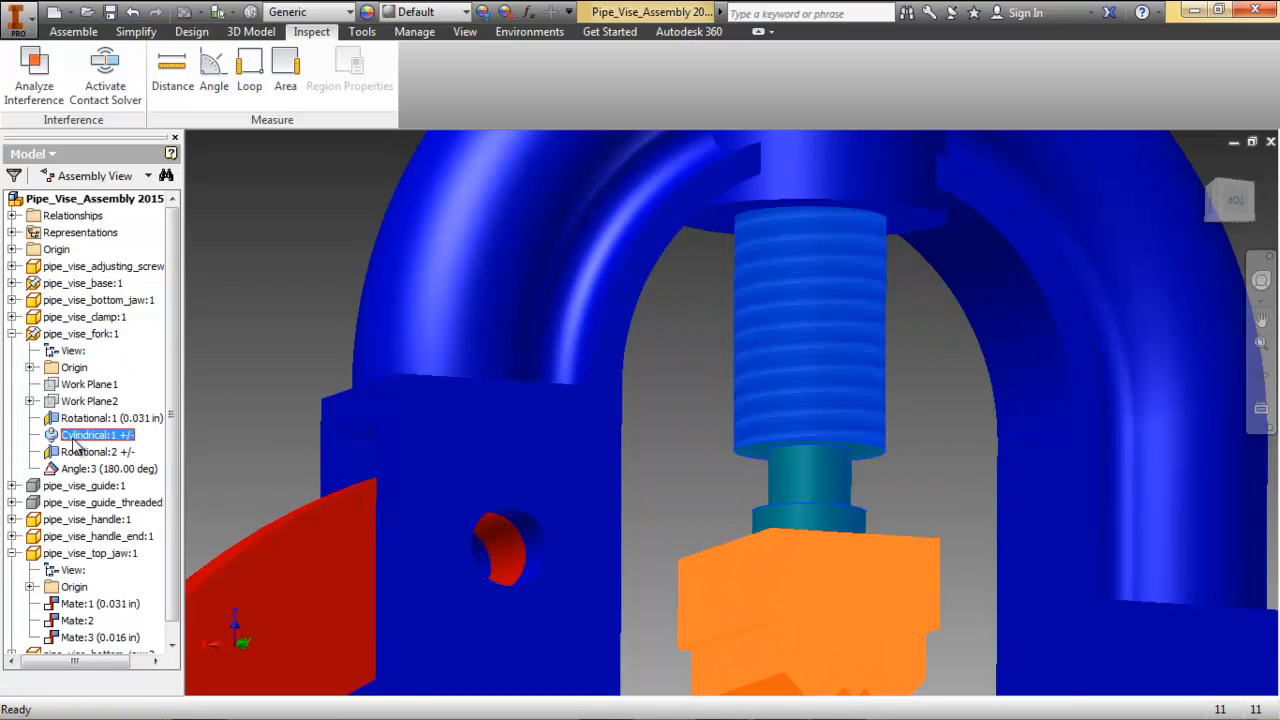
right_click(76, 440)
left_click(120, 512)
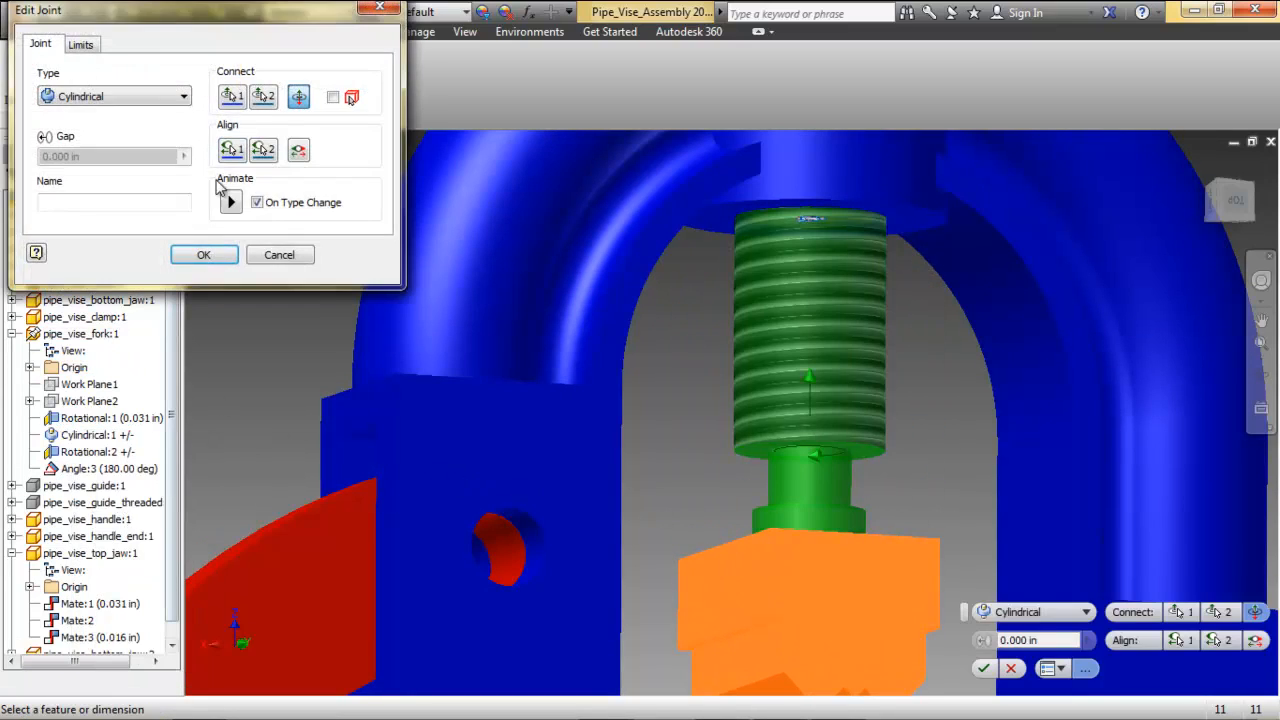
left_click(81, 44)
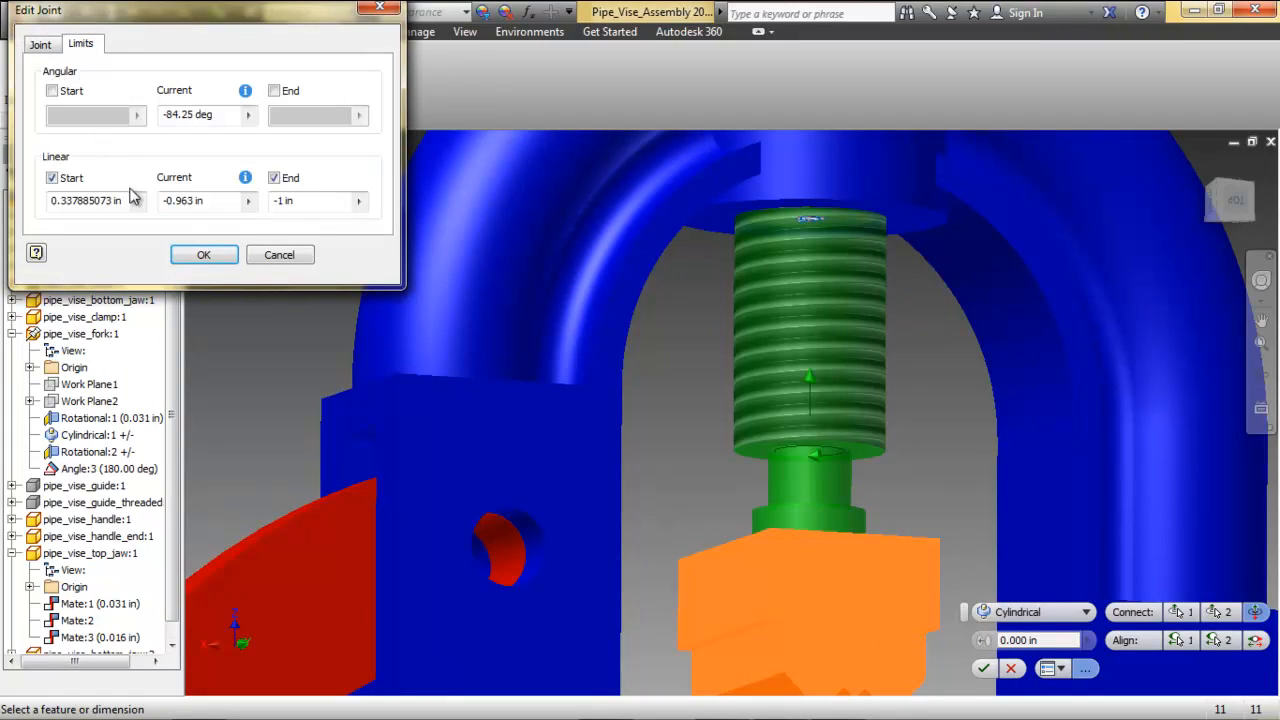
left_click(58, 205)
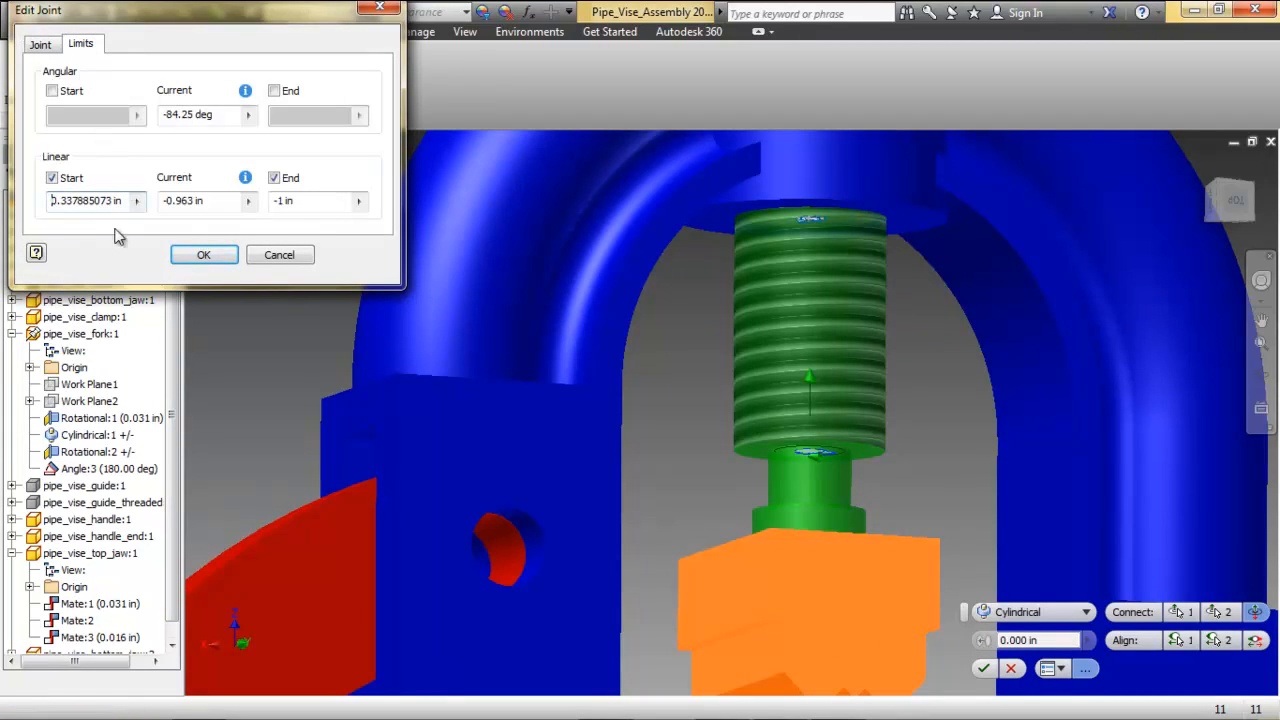
type("-")
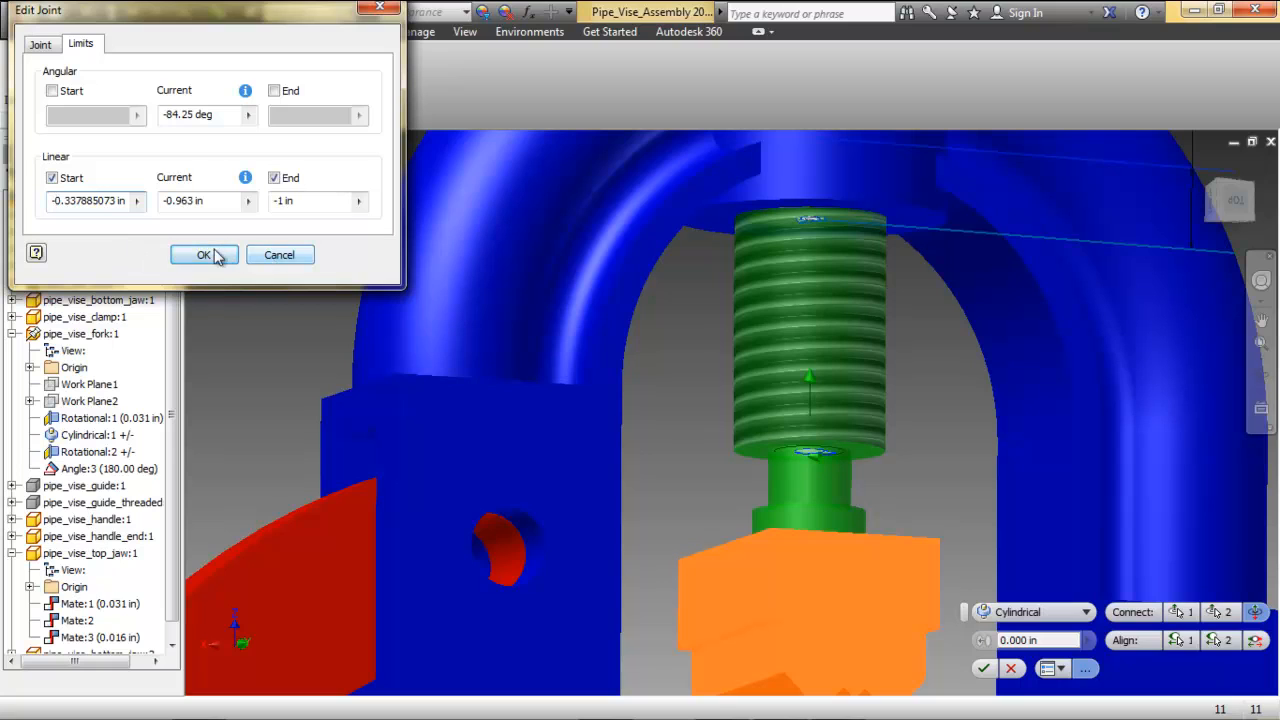
left_click(203, 255)
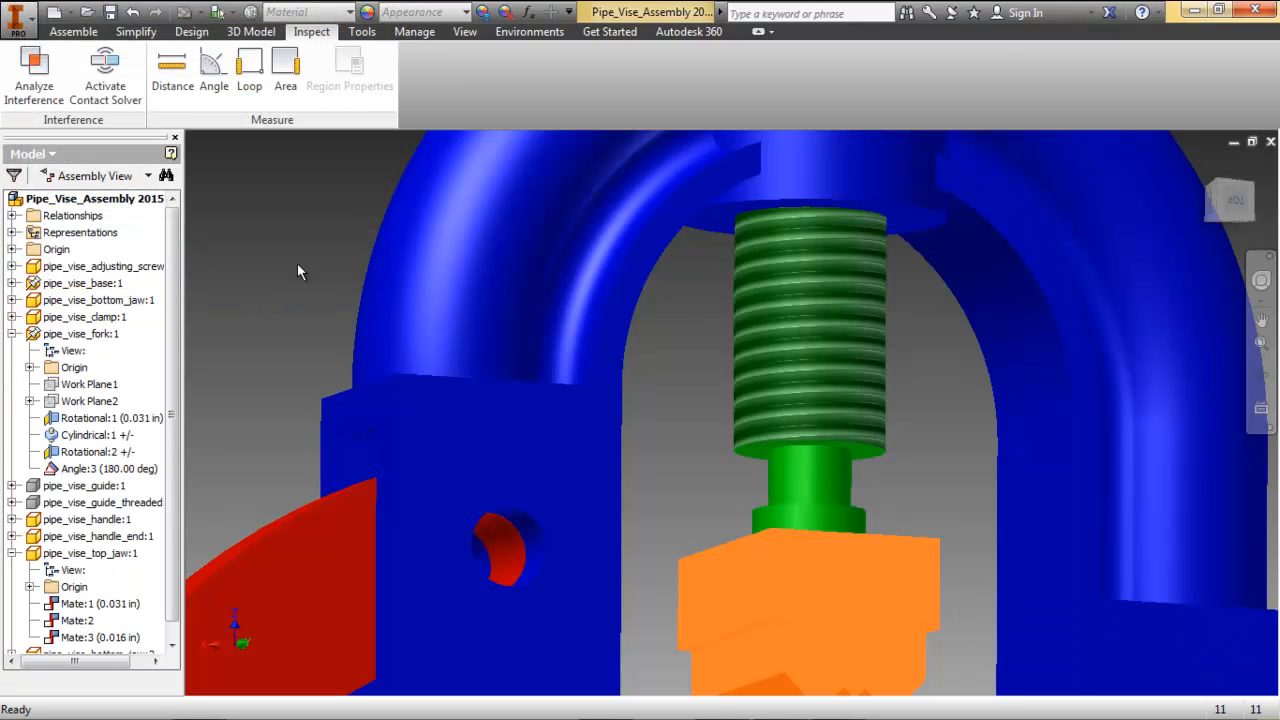
Slide the adjusting screw down, up and down again to test its travel between the joint's linear limits.
left_click_drag(800, 306, 822, 506)
left_click_drag(821, 420, 820, 190)
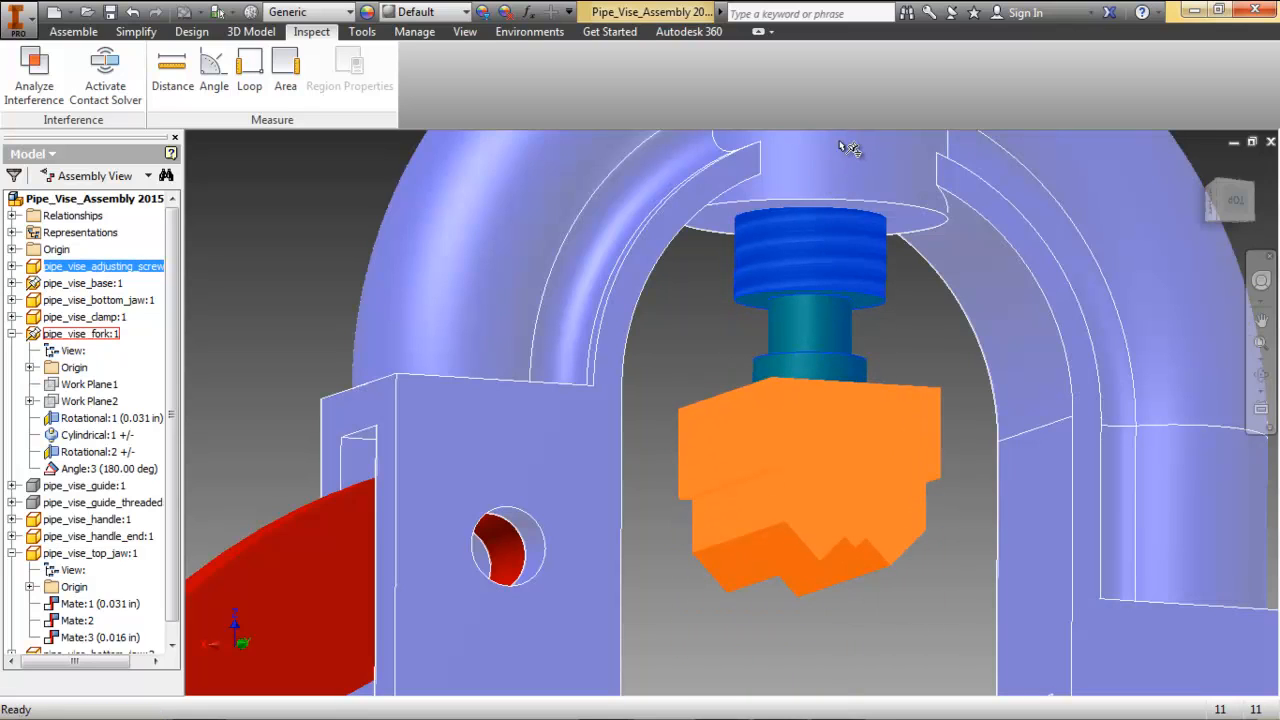
left_click_drag(830, 255, 817, 478)
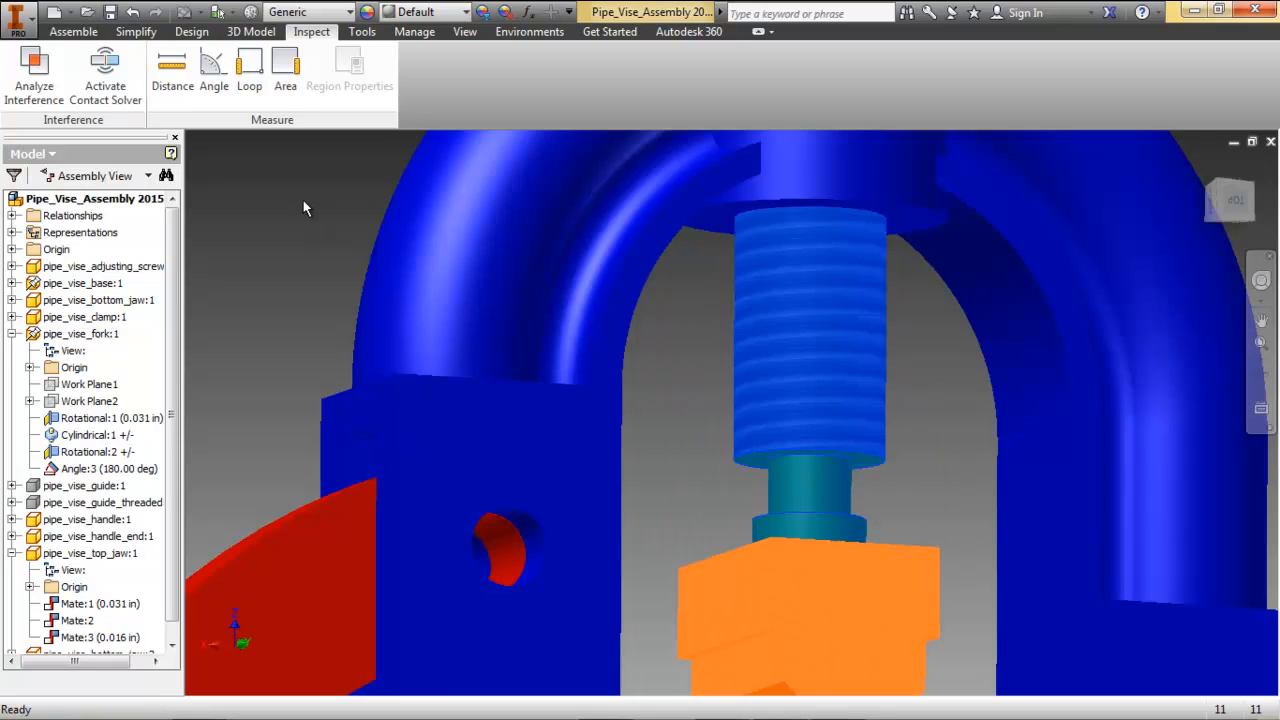
left_click(302, 198)
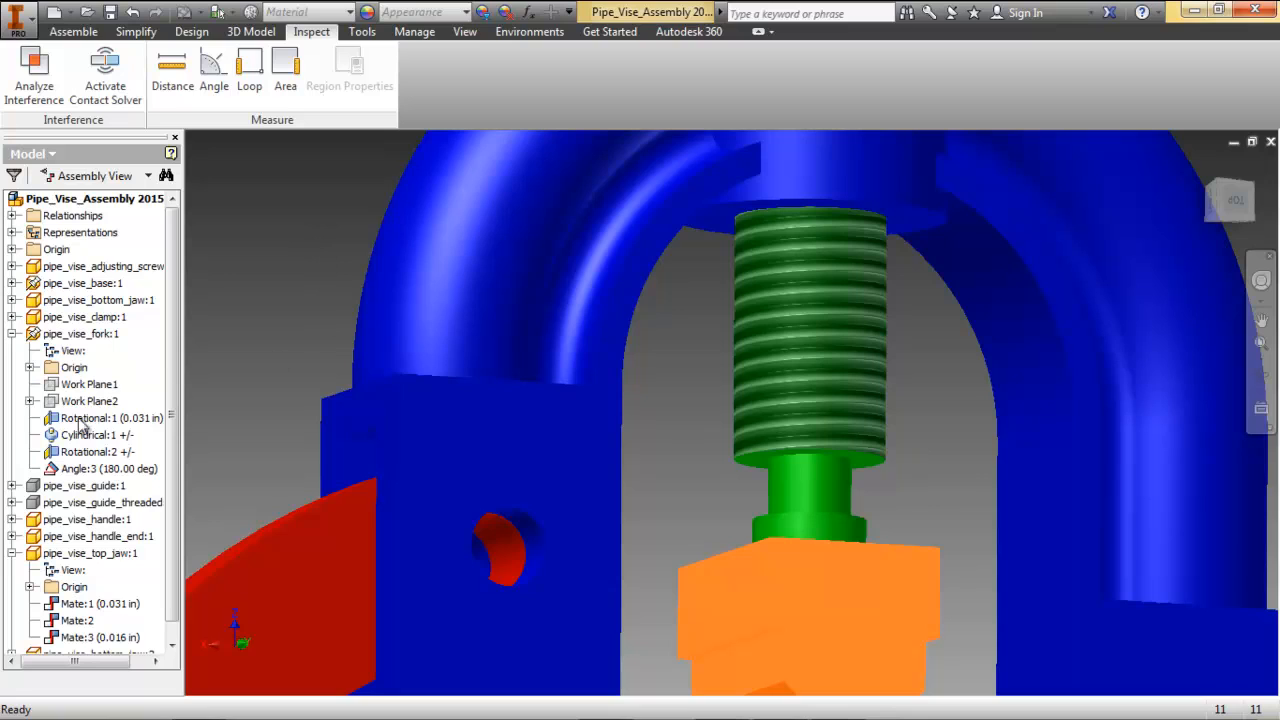
Highlight the fork's Rotational:1 joint and examine where it sits at the pivot holes in the fork's lower legs.
left_click(50, 484)
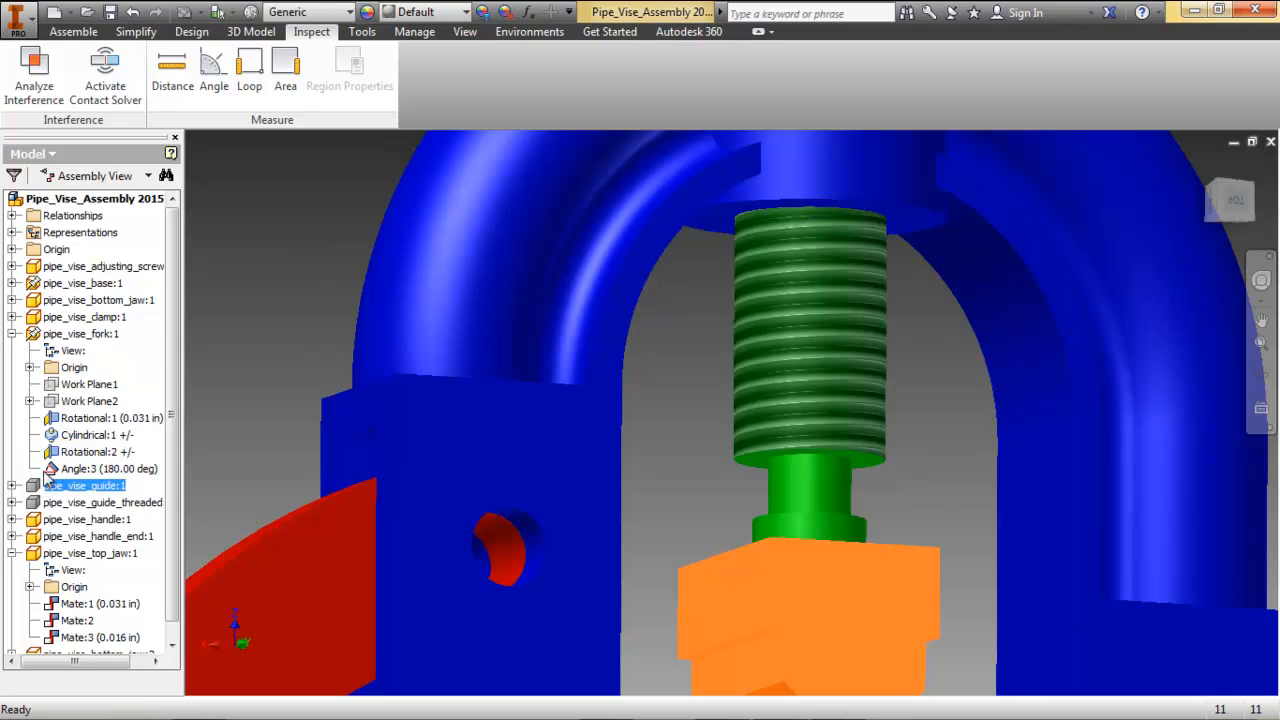
left_click(110, 418)
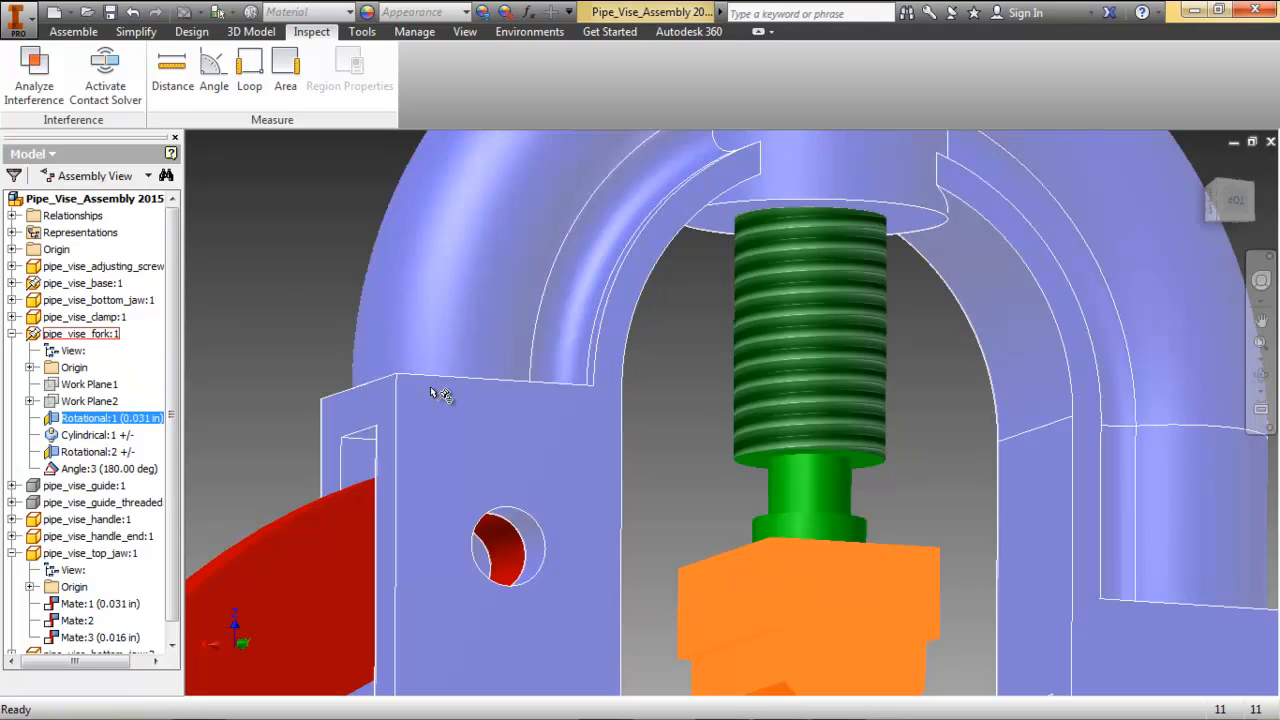
middle_click_drag(579, 579, 561, 289)
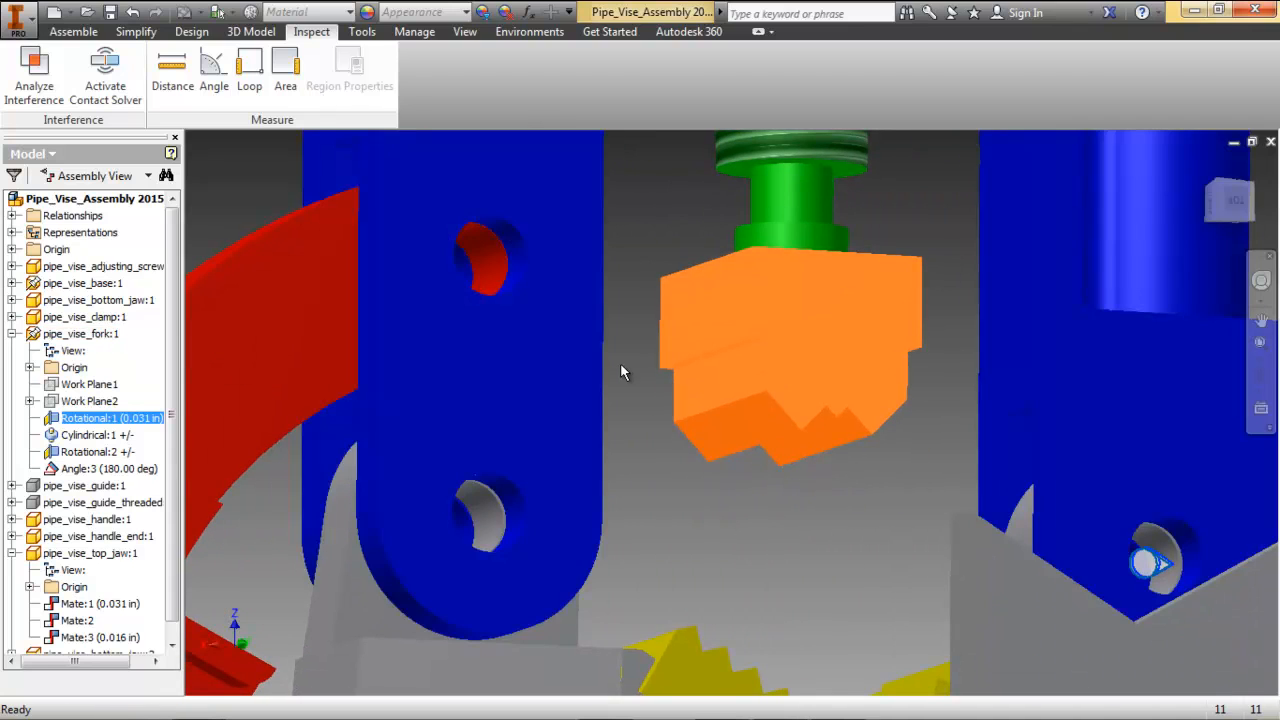
mouse_move(652, 341)
middle_mouse_down("shift")
mouse_move(620, 349)
mouse_move(647, 356)
middle_mouse_up("shift")
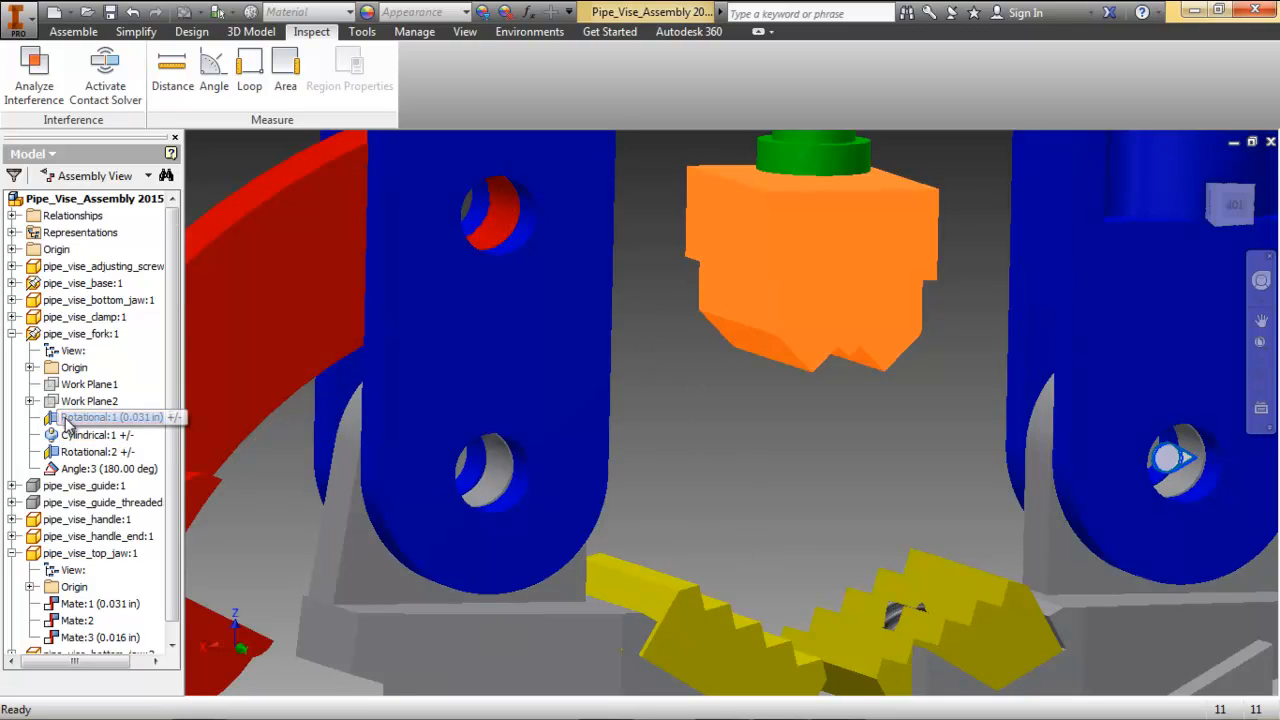
Set the linear end limit of the fork's Cylindrical:1 joint to -2 in.
right_click(72, 437)
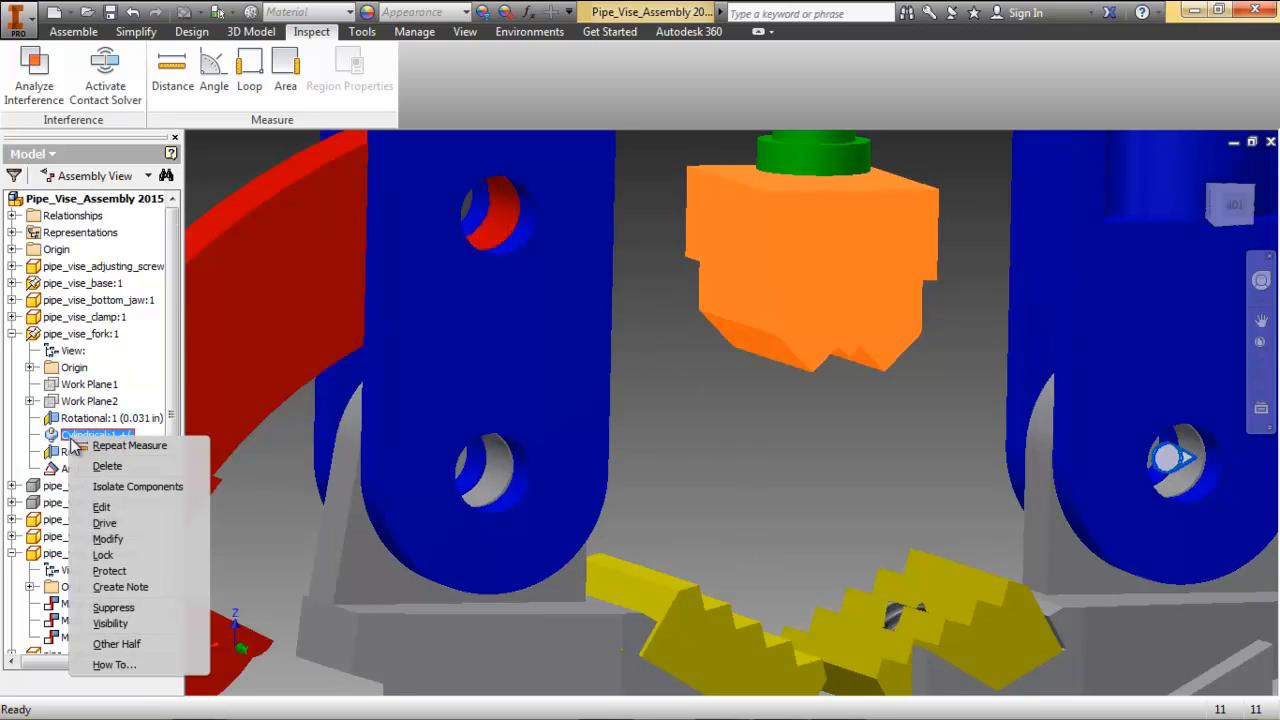
left_click(128, 509)
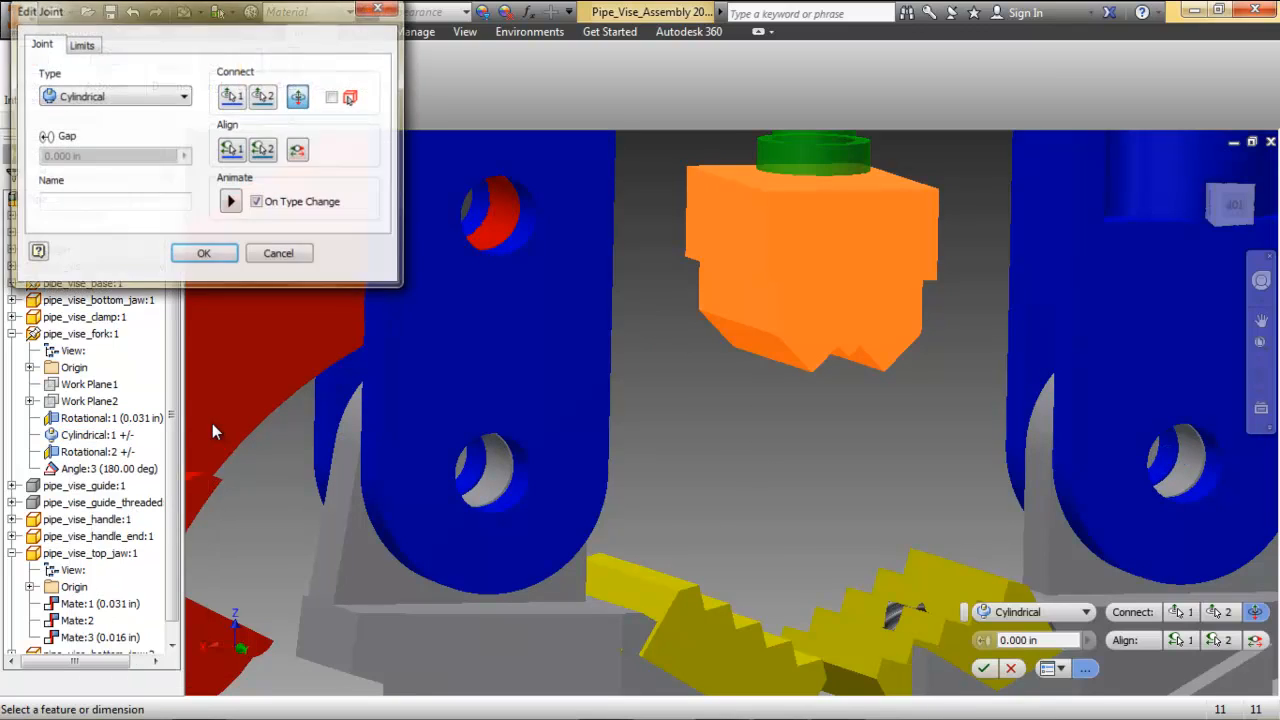
left_click(82, 45)
double_click(281, 201)
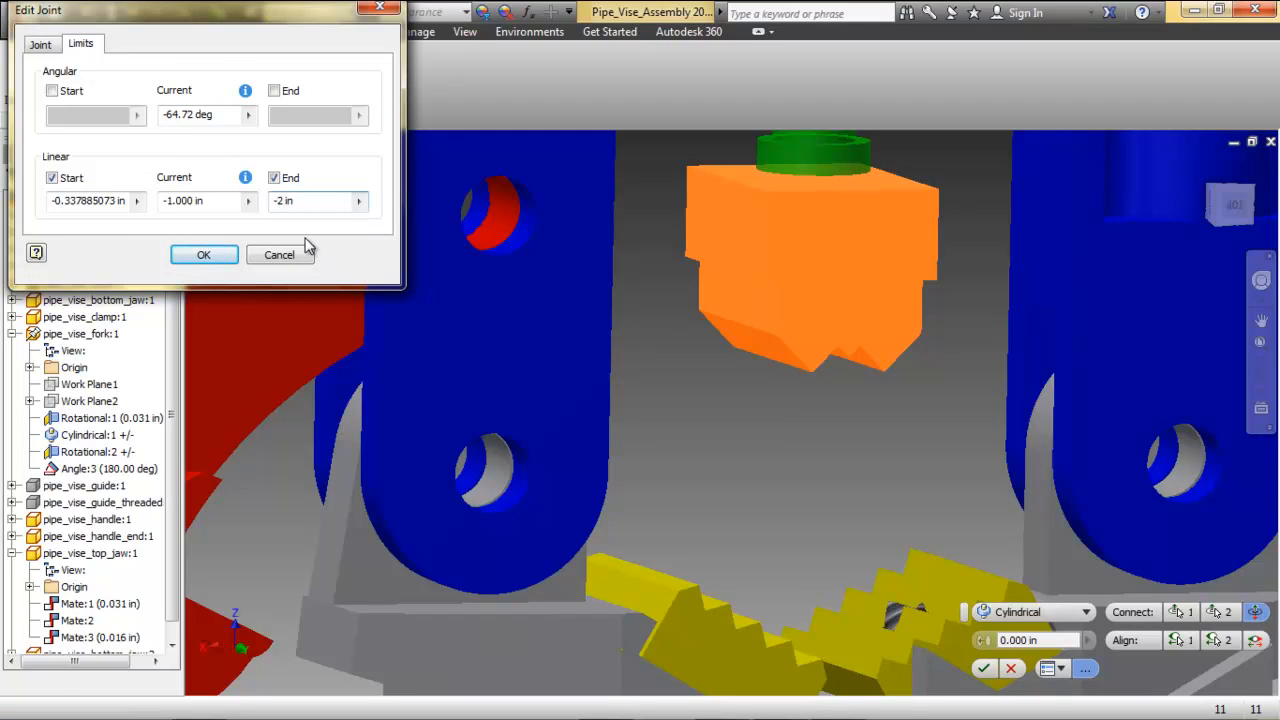
left_click(203, 255)
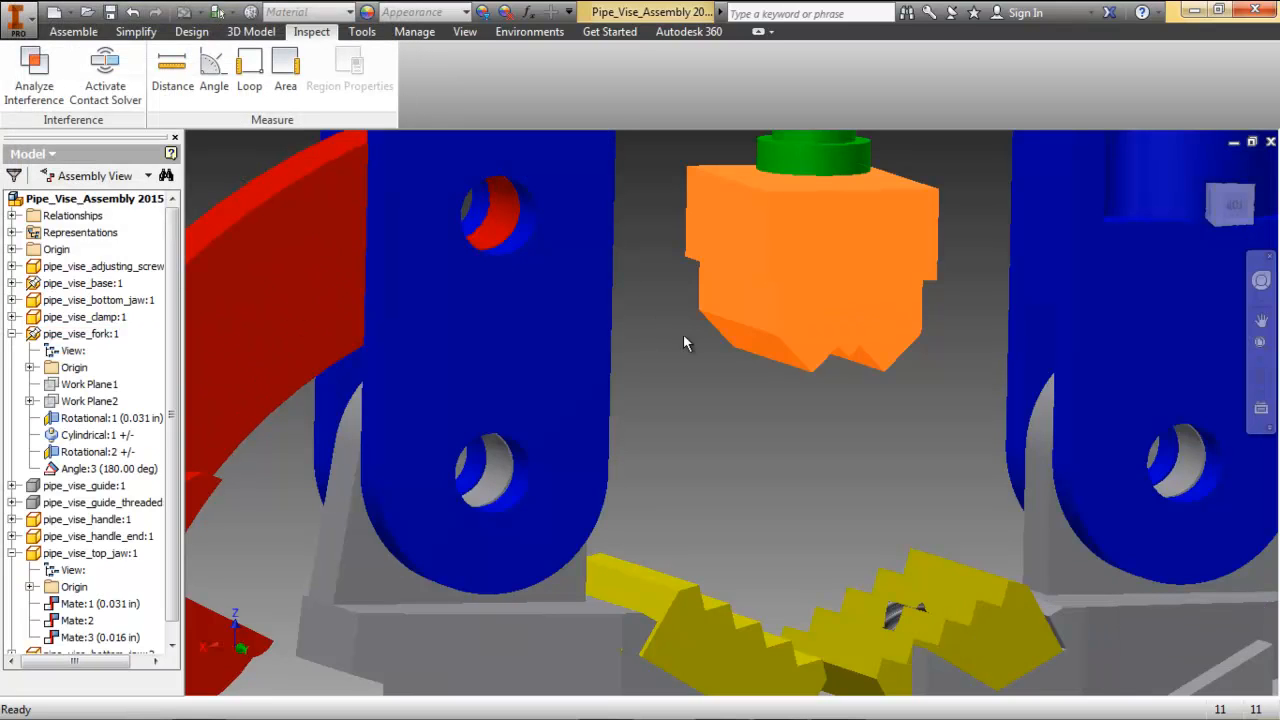
Slide the top jaw down towards the bottom jaws to test how far the joint's linear end limit allows it.
left_click_drag(785, 270, 795, 547)
middle_click_drag(726, 405, 679, 398, "shift")
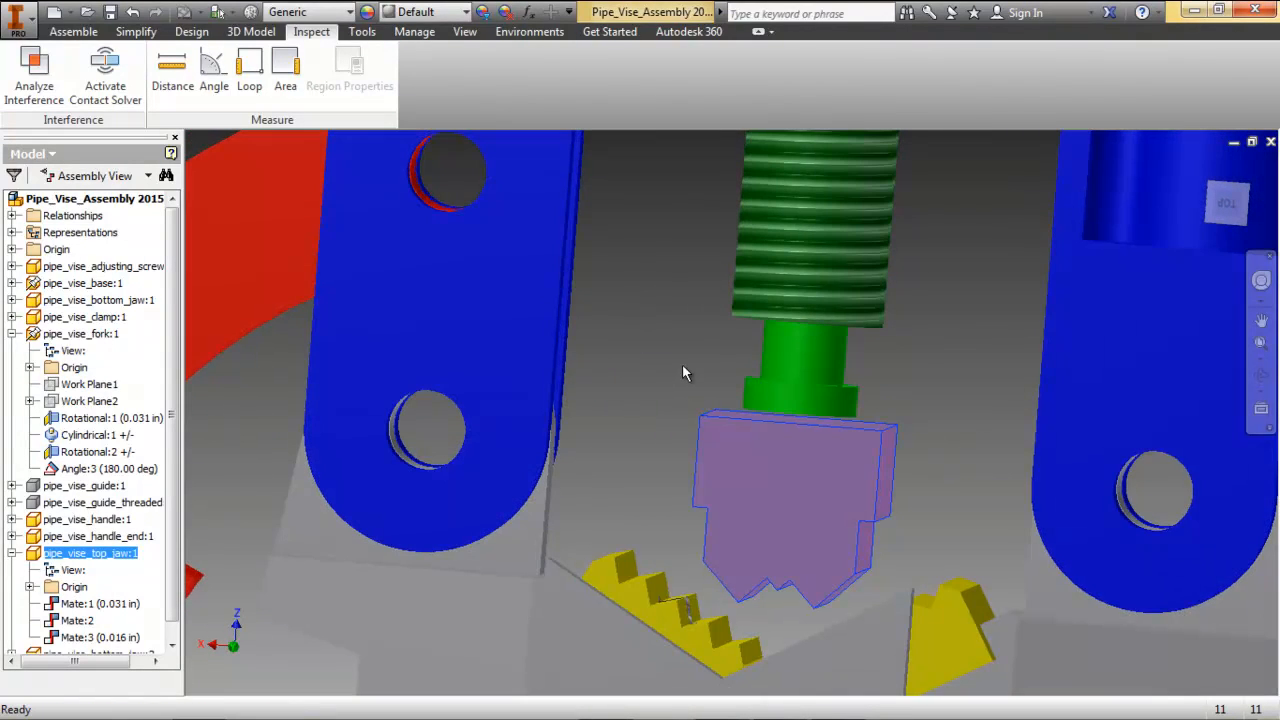
left_click(682, 364)
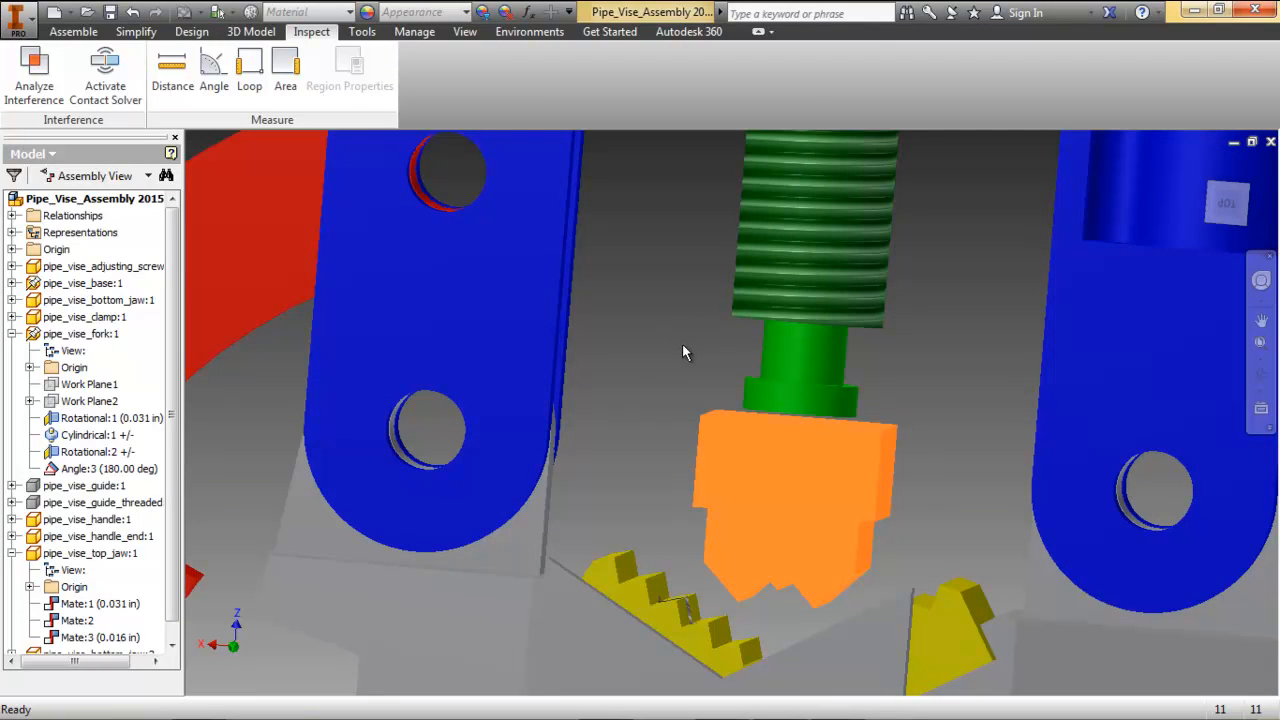
mouse_move(682, 352)
middle_mouse_down("shift")
mouse_move(691, 340)
mouse_move(698, 356)
mouse_move(700, 342)
middle_mouse_up("shift")
Hide the vise base that covers the top and bottom jaws.
left_click(487, 561)
right_click(482, 562)
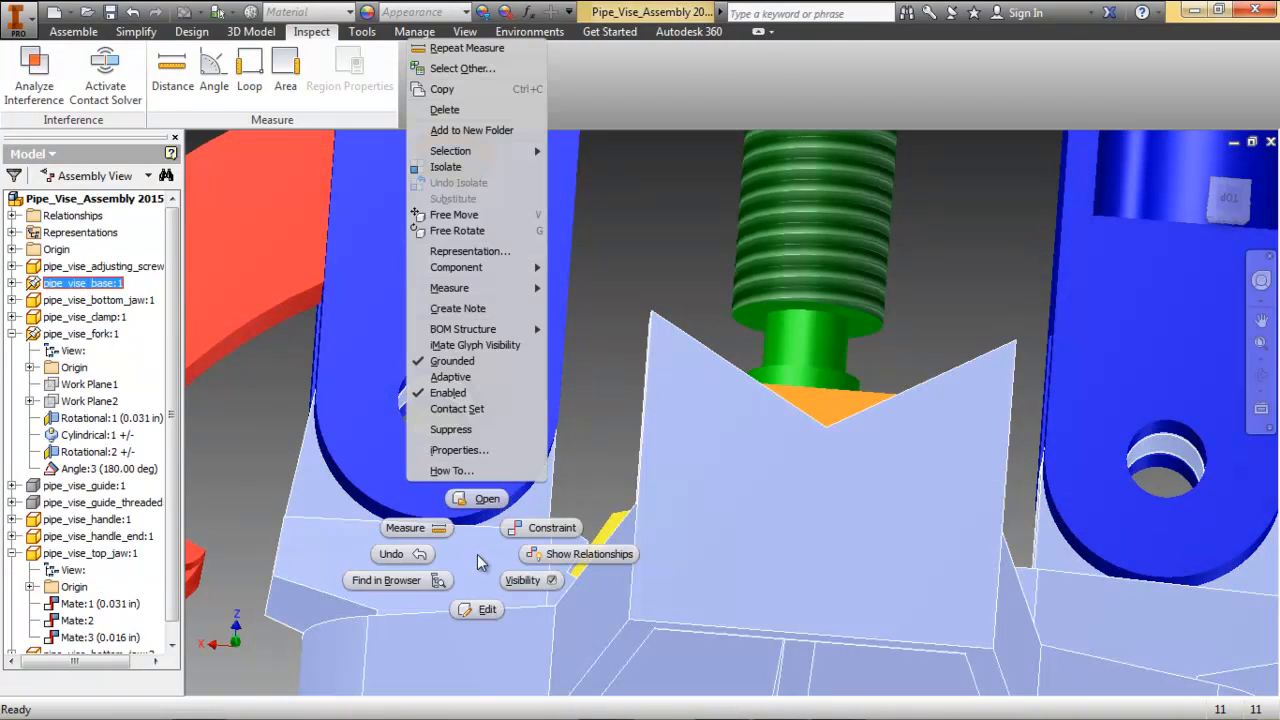
left_click(523, 581)
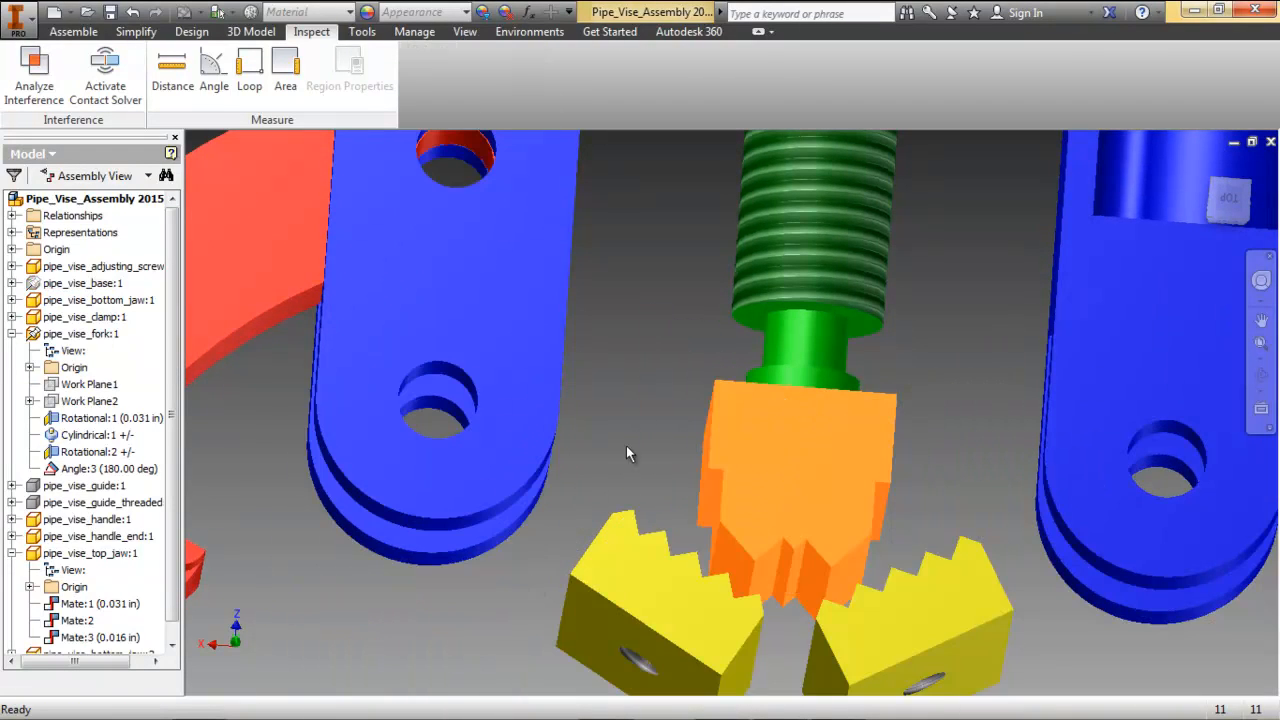
left_click(776, 453)
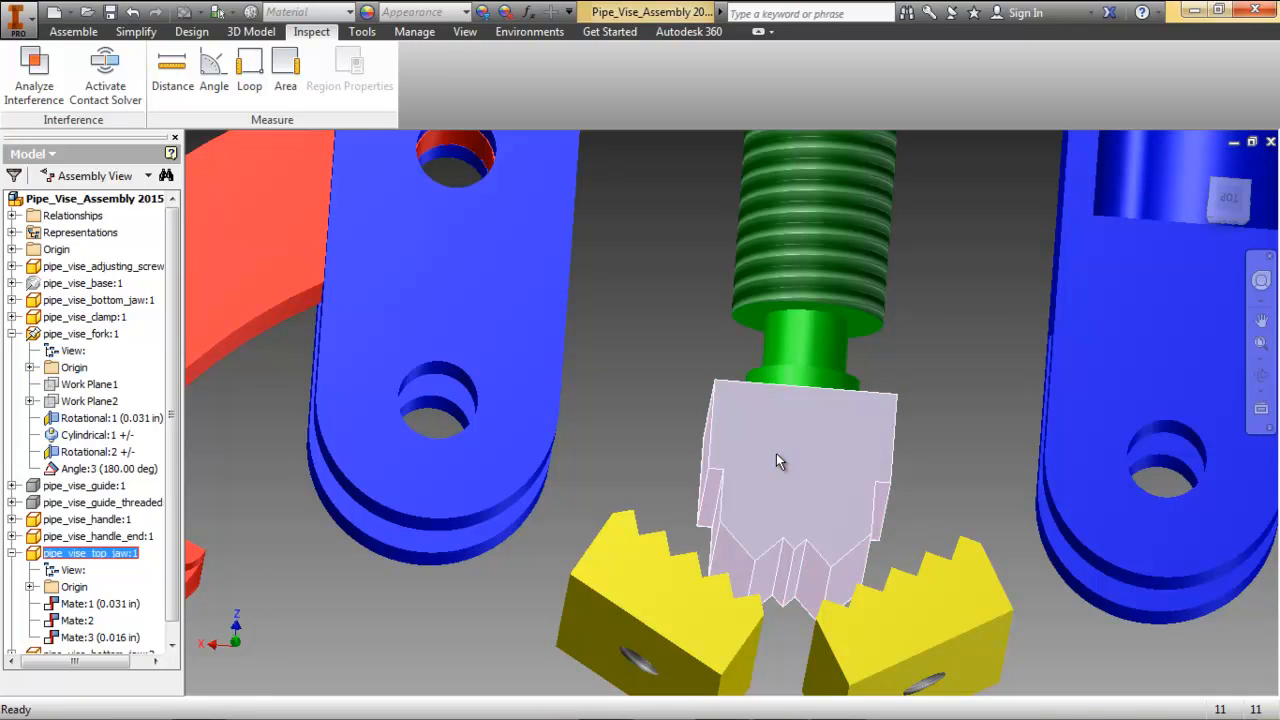
left_click(1231, 206)
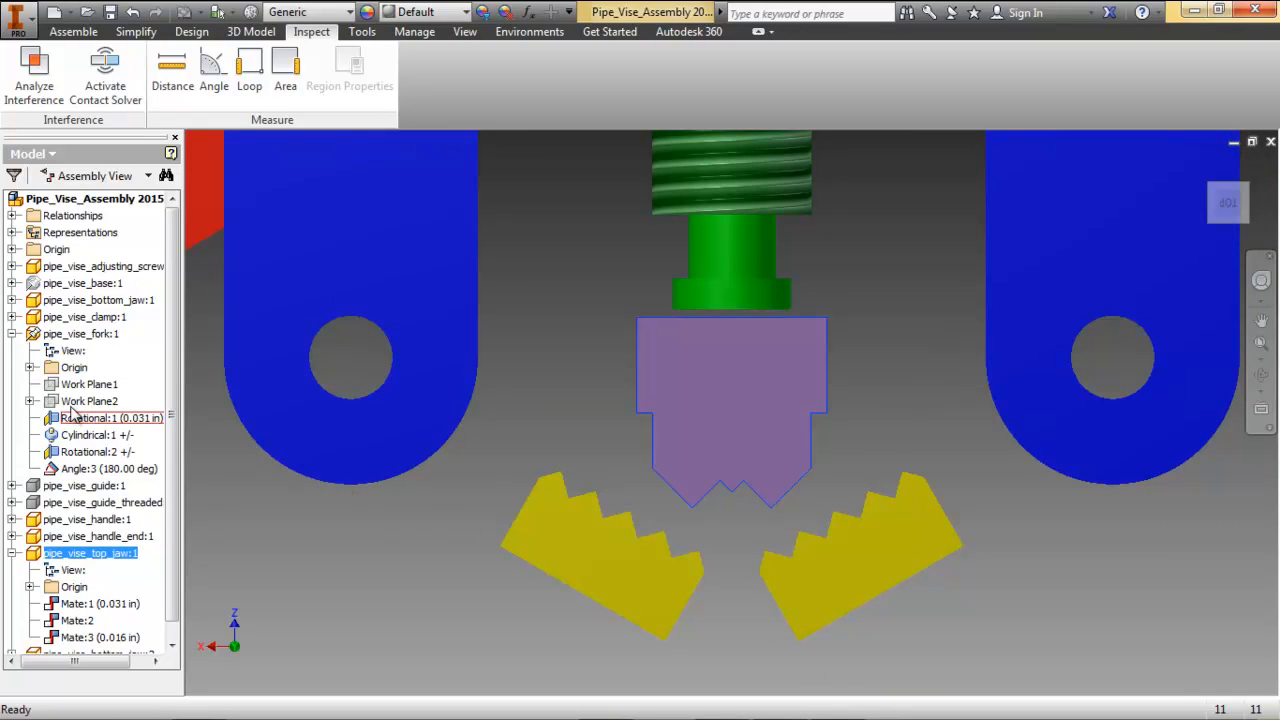
Set the linear end limit of the fork's Cylindrical:1 joint to -2.5 in and slide the top jaw down and up to test it.
right_click(85, 445)
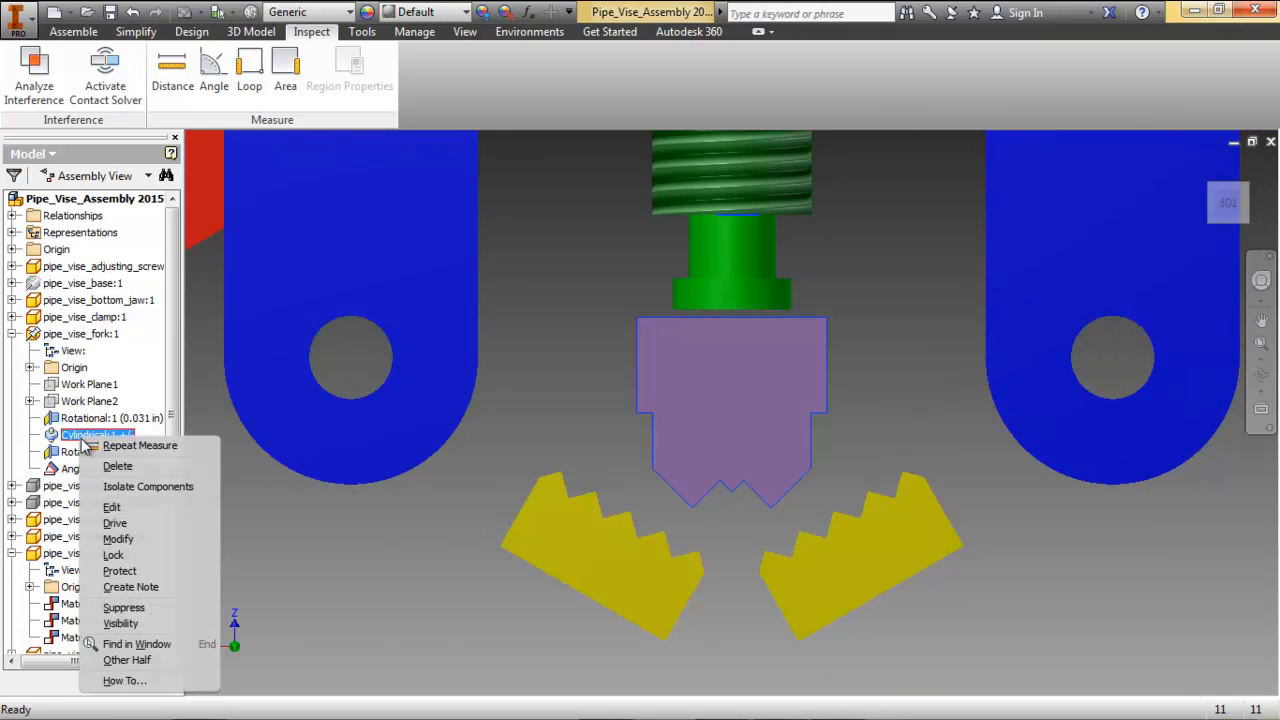
left_click(130, 512)
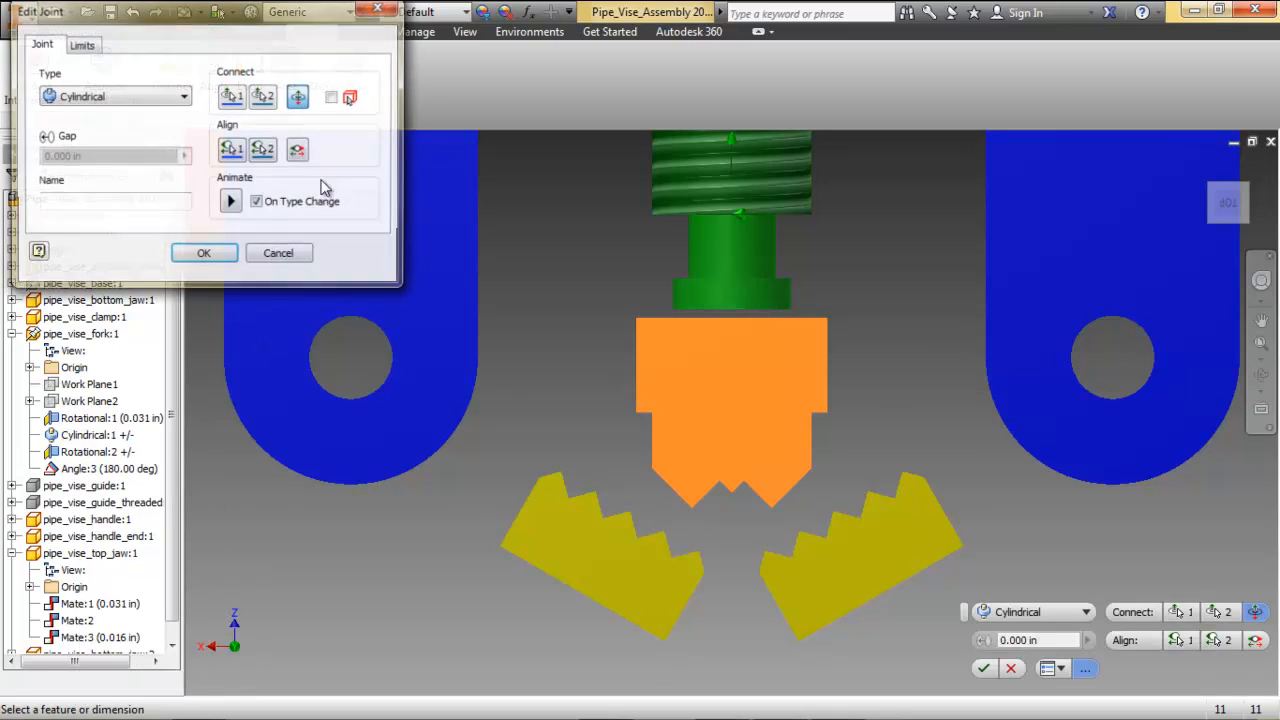
left_click(81, 46)
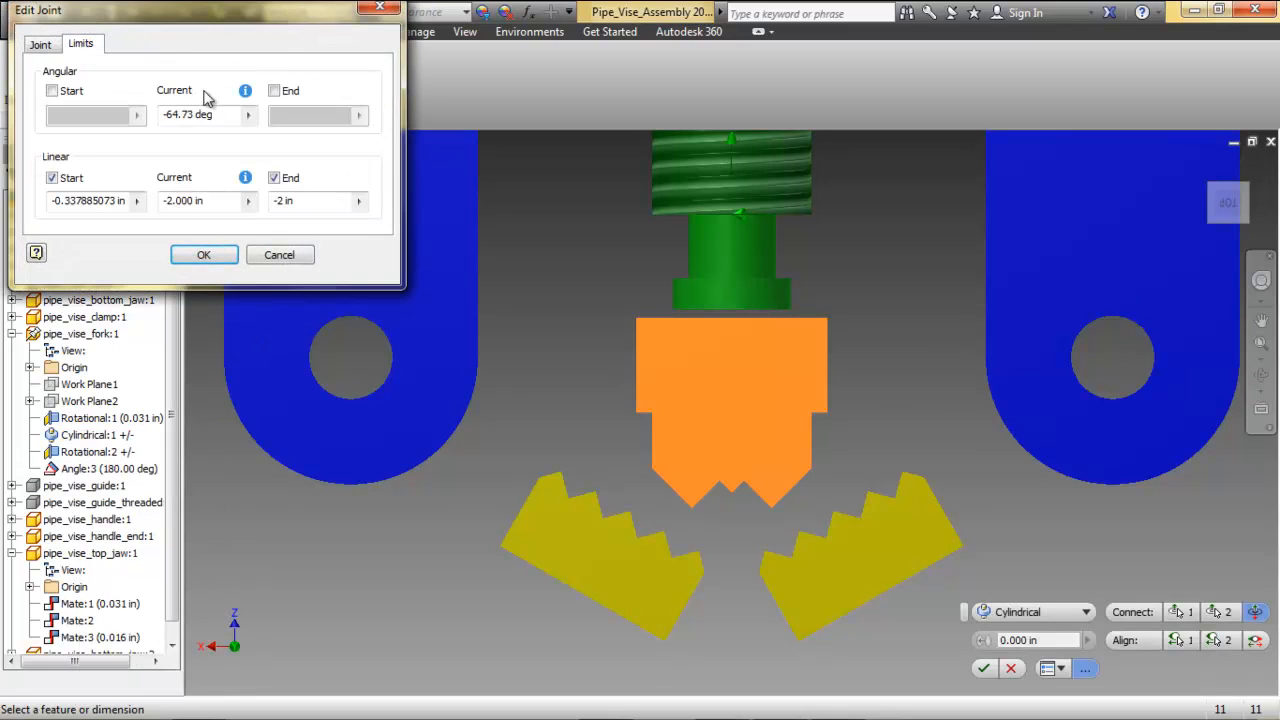
left_click(285, 201)
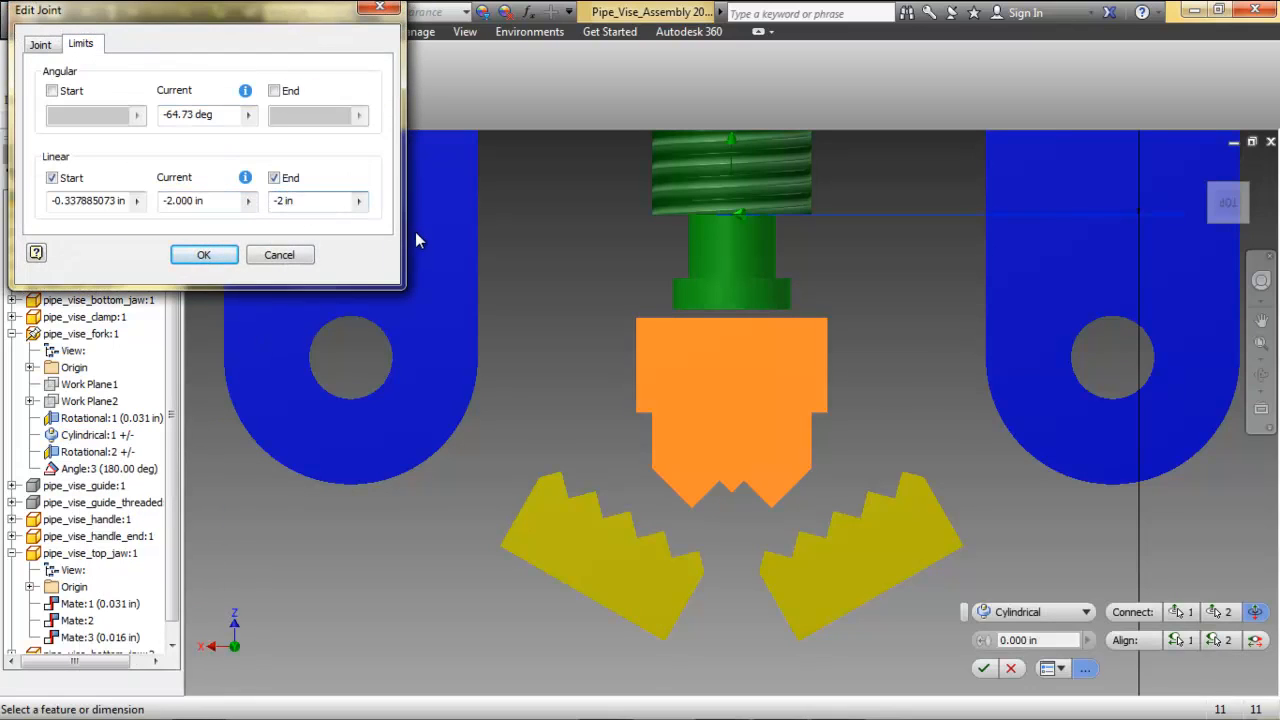
type(".5")
key("Return")
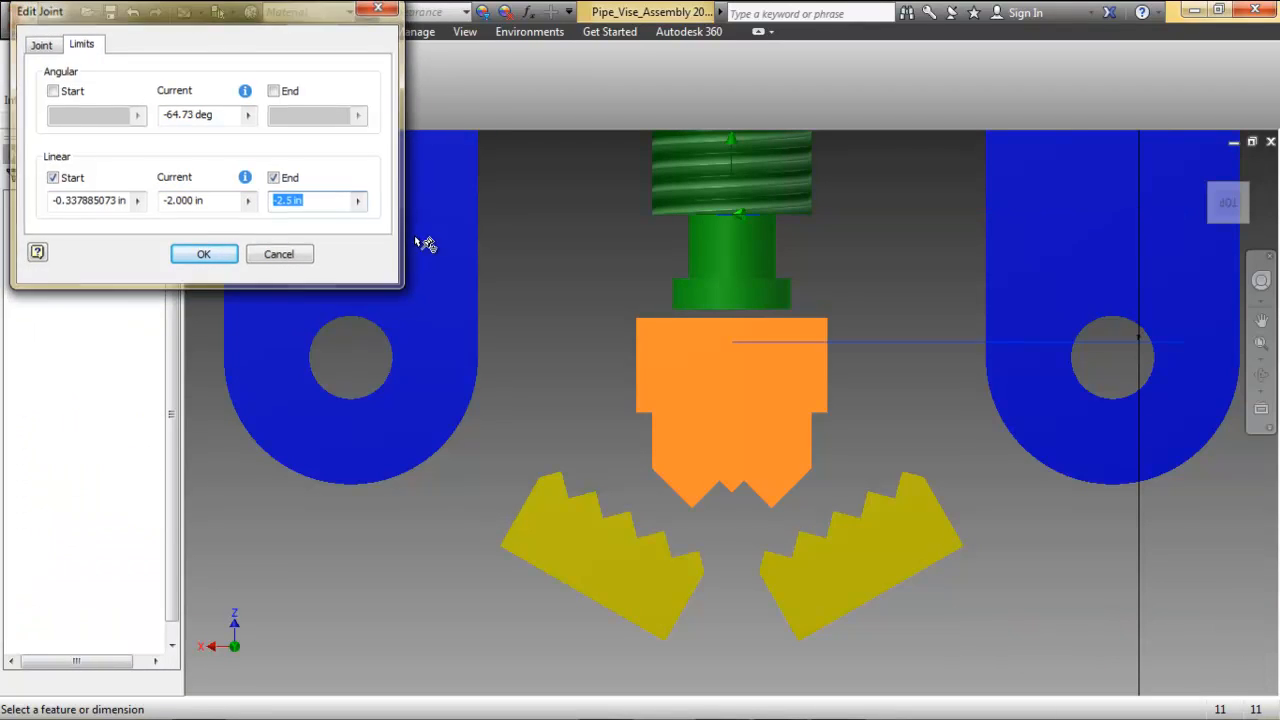
left_click_drag(755, 397, 757, 430)
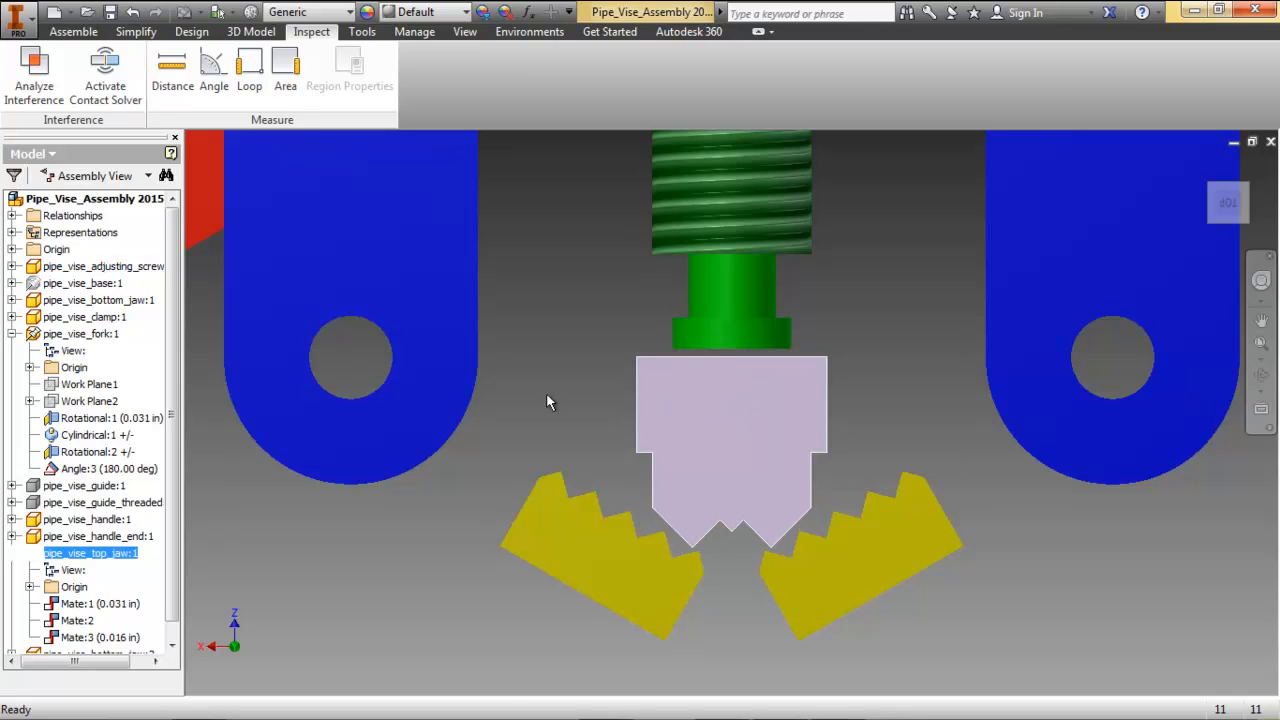
left_click_drag(757, 400, 755, 333)
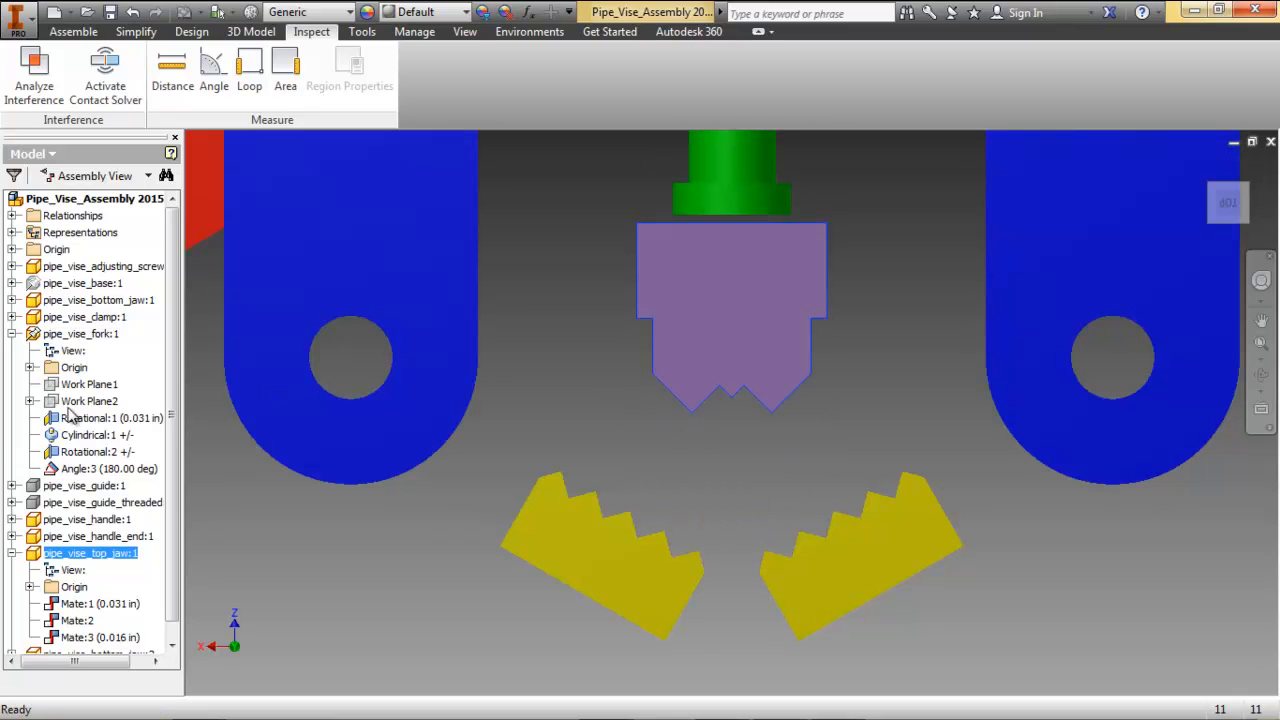
Change the linear end limit of the fork's Cylindrical:1 joint back to -2 in.
left_click(53, 440)
right_click(53, 440)
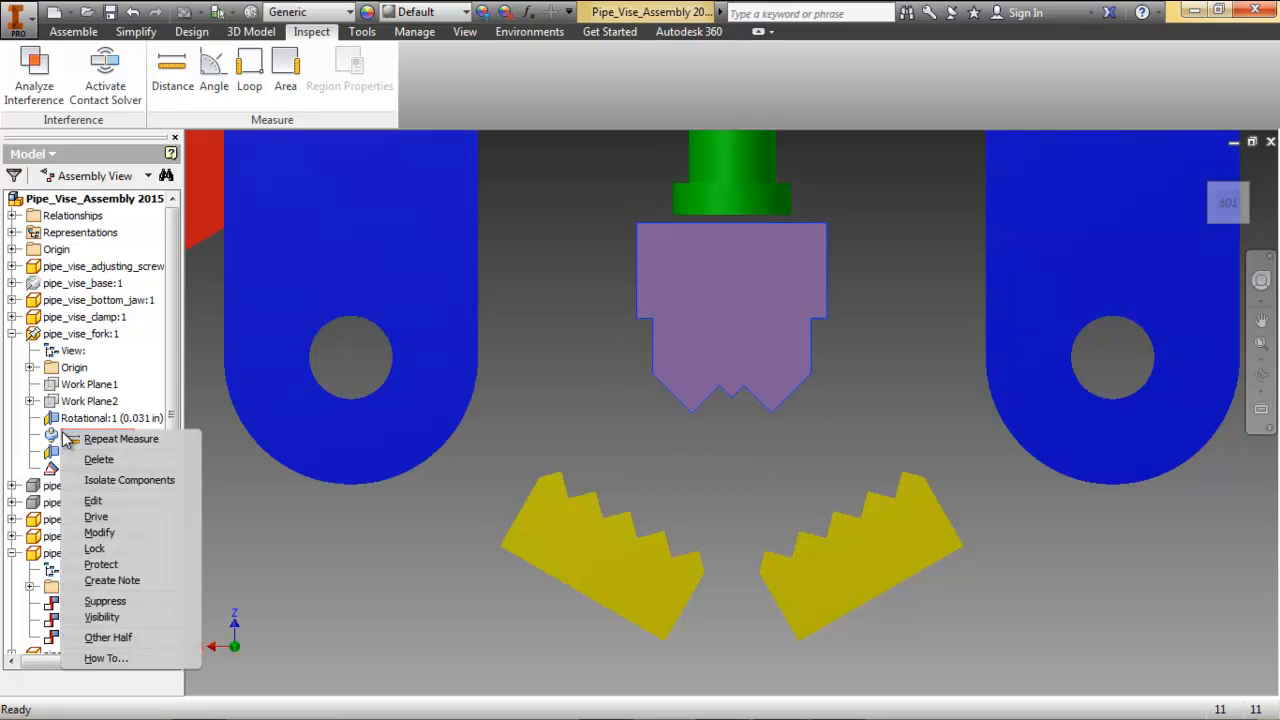
left_click(103, 499)
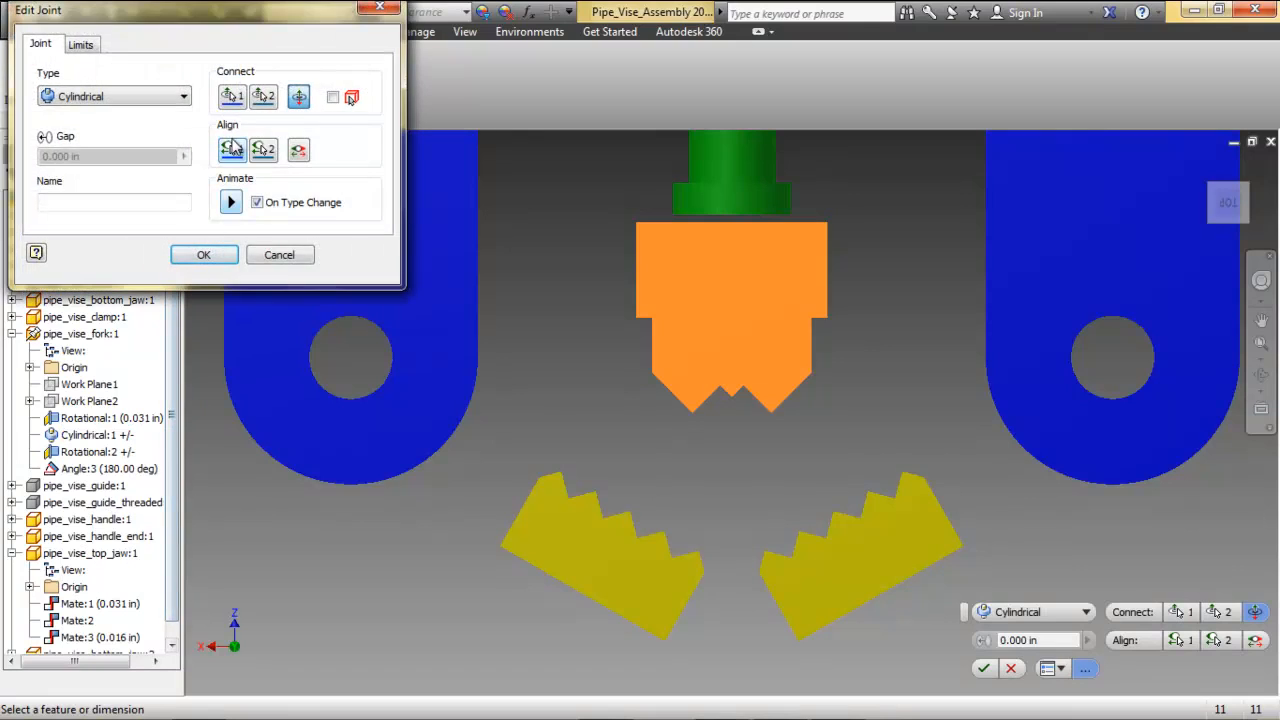
left_click(82, 46)
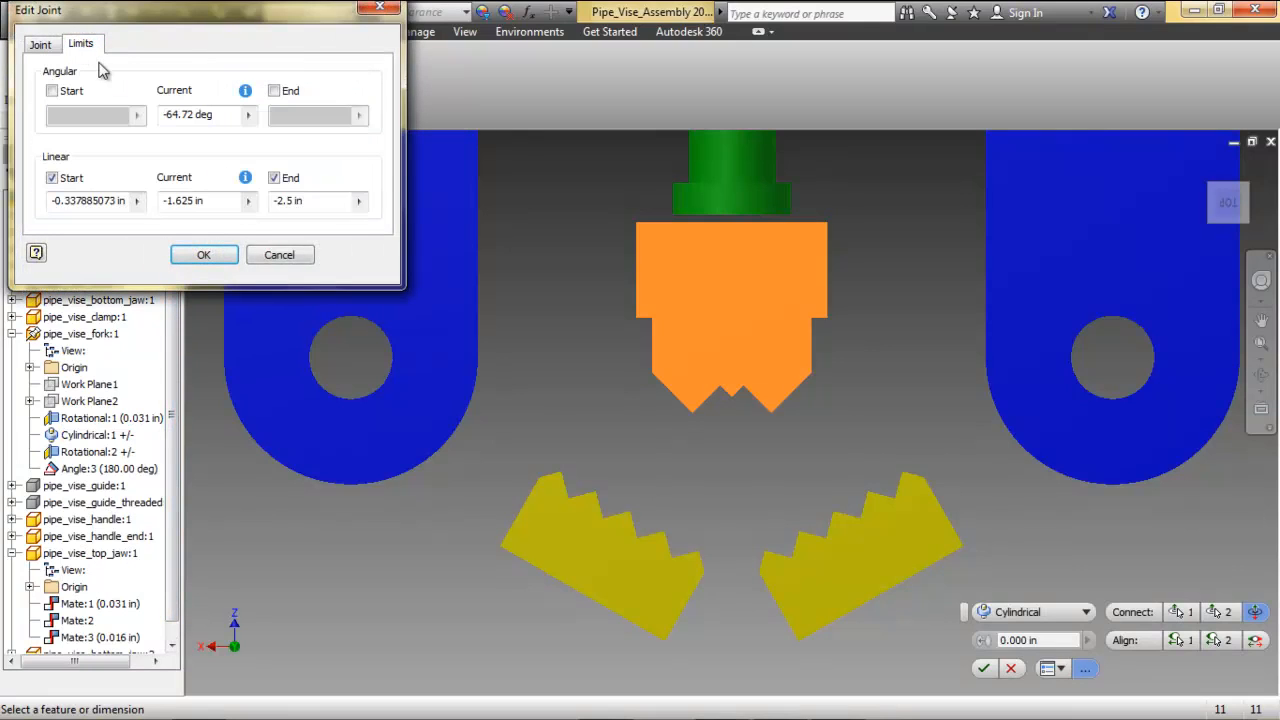
left_click(289, 200)
key("BackSpace")
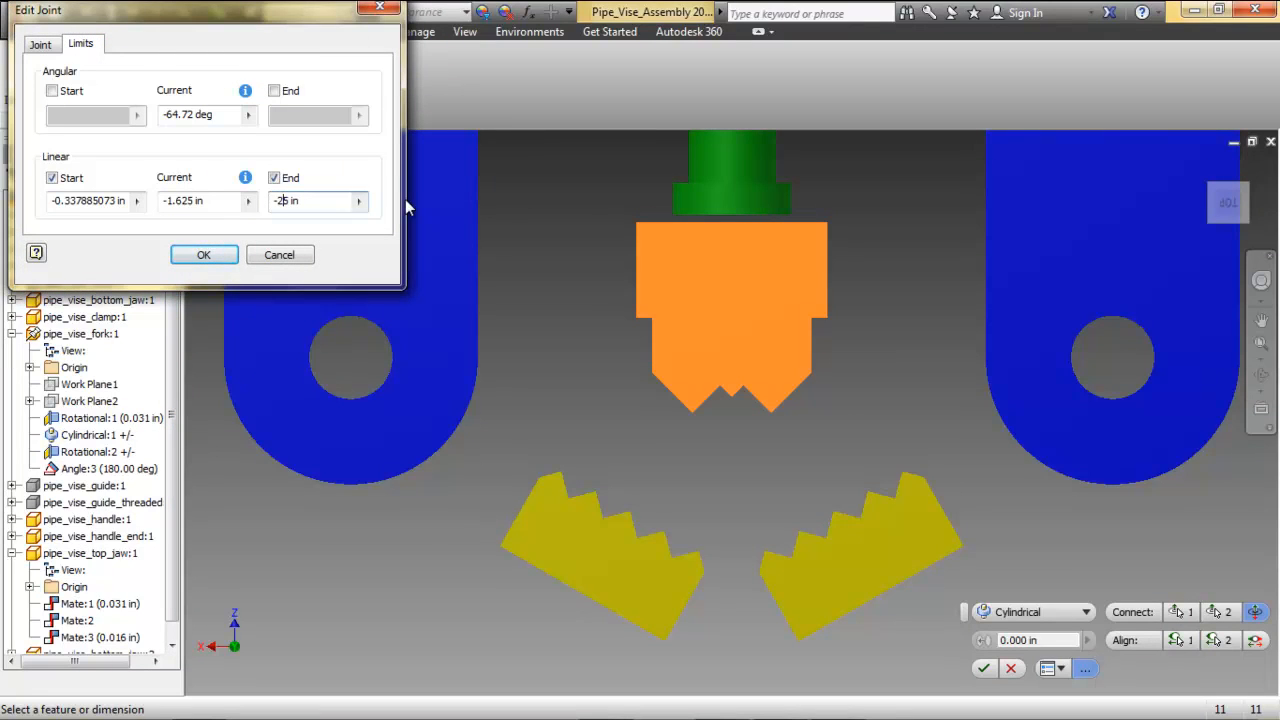
key("Delete")
key("Return")
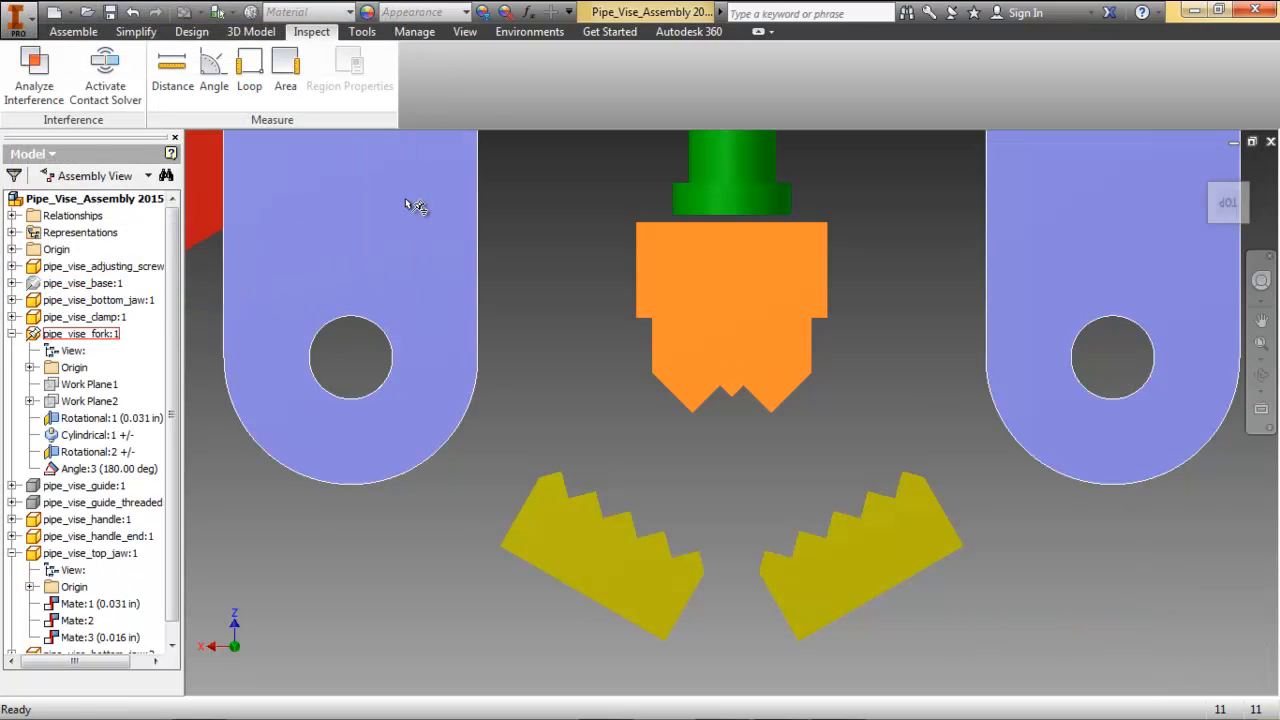
Slide the top jaw down to its limit and measure the distance from its lower tip to the nearest bottom jaw tooth.
left_click_drag(703, 266, 712, 405)
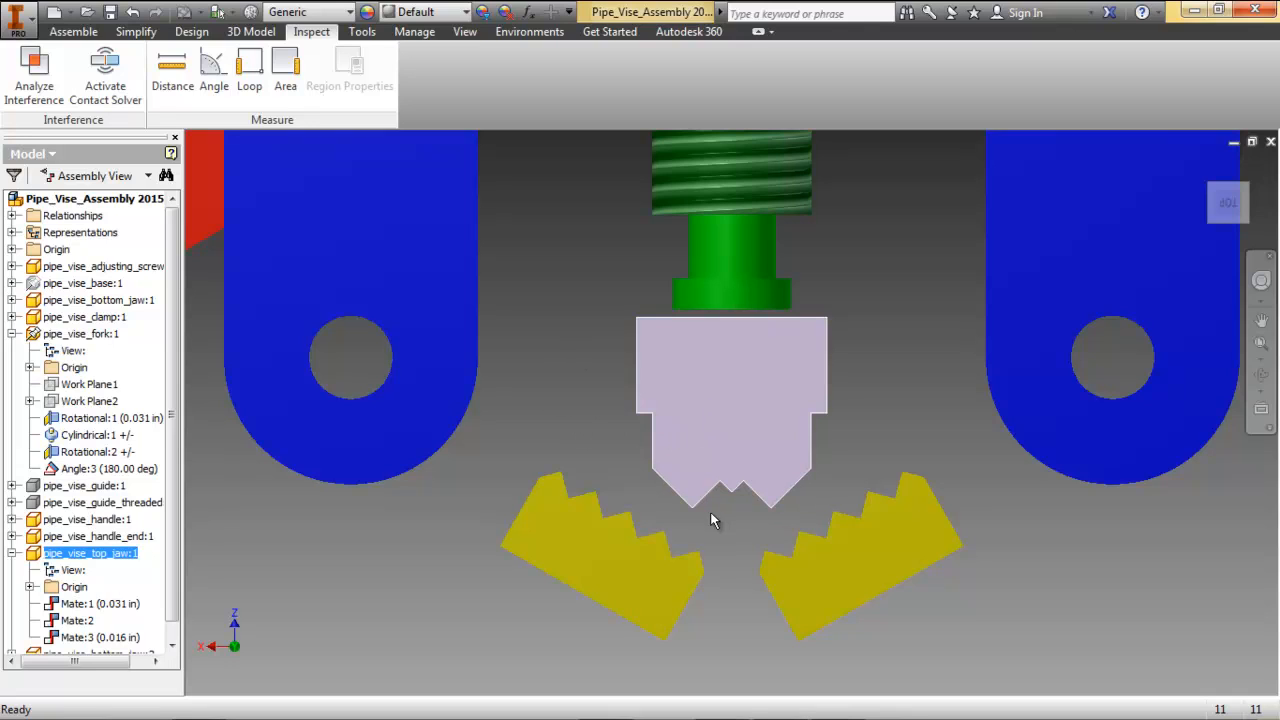
left_click(171, 72)
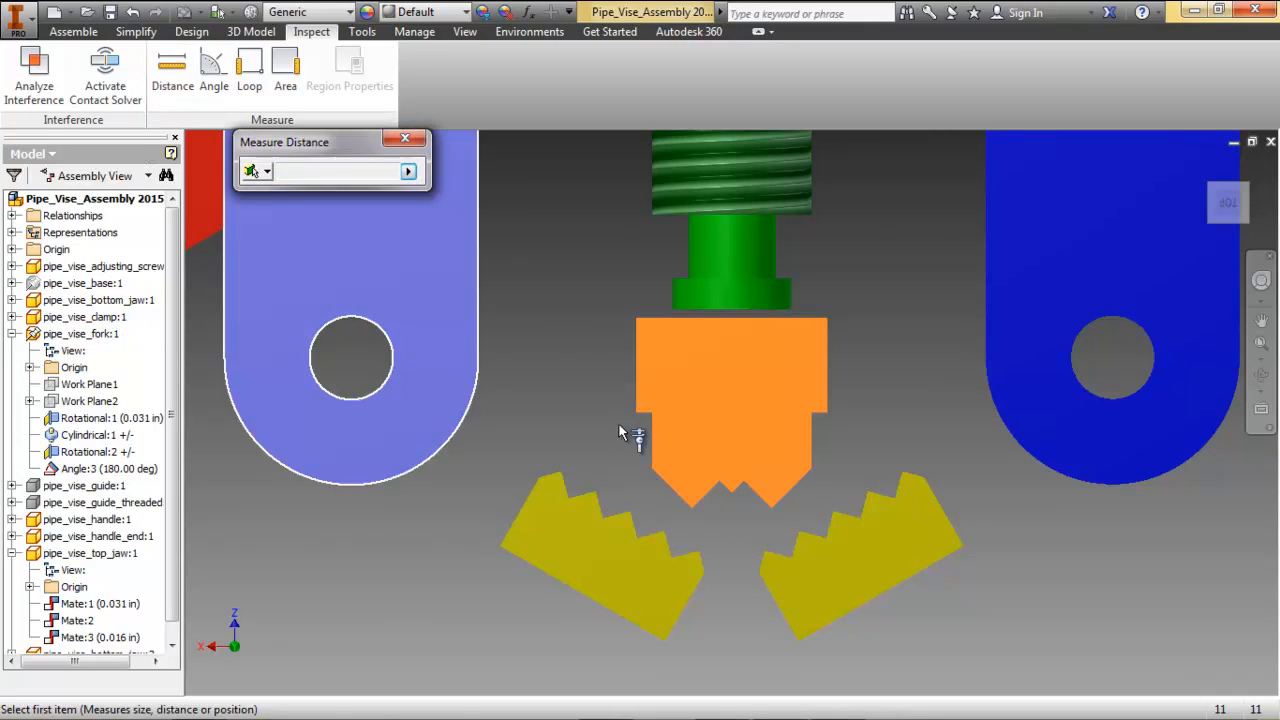
left_click(691, 509)
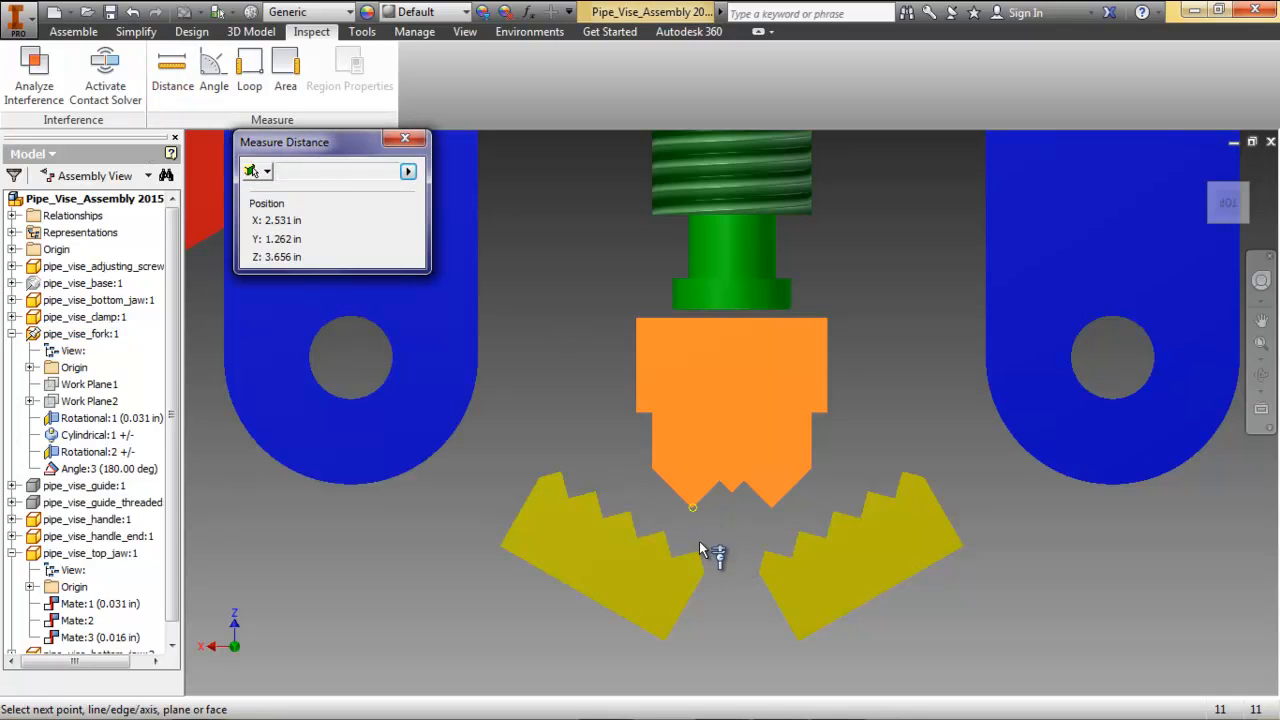
left_click(699, 549)
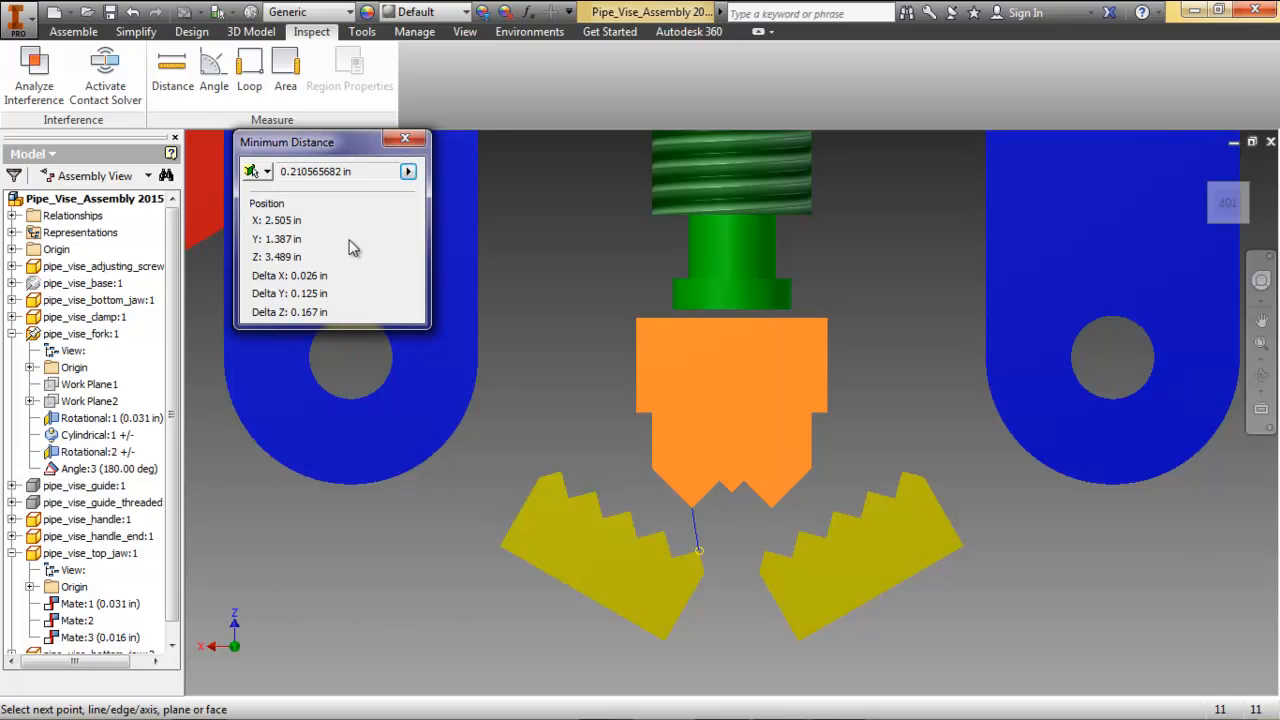
left_click(405, 138)
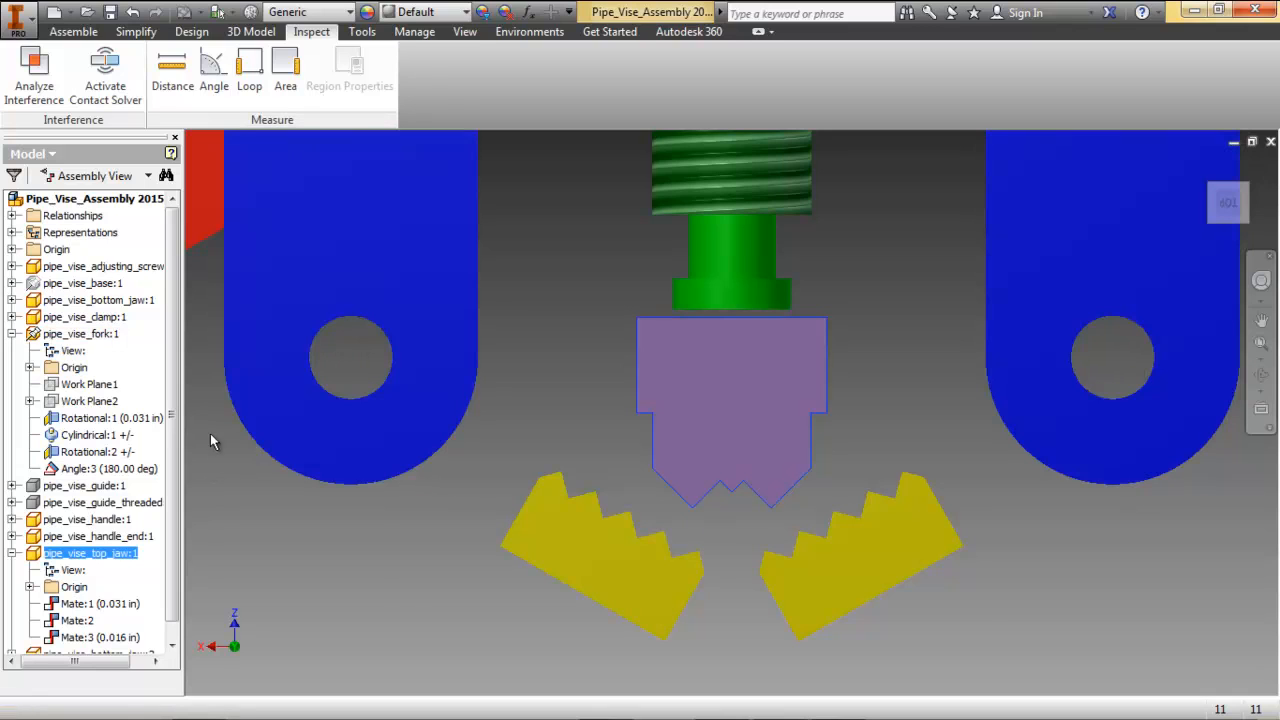
left_click(210, 440)
Set the Cylindrical:1 joint's linear end limit to -2.167 in and slide the top jaw down towards the bottom jaws.
right_click(82, 436)
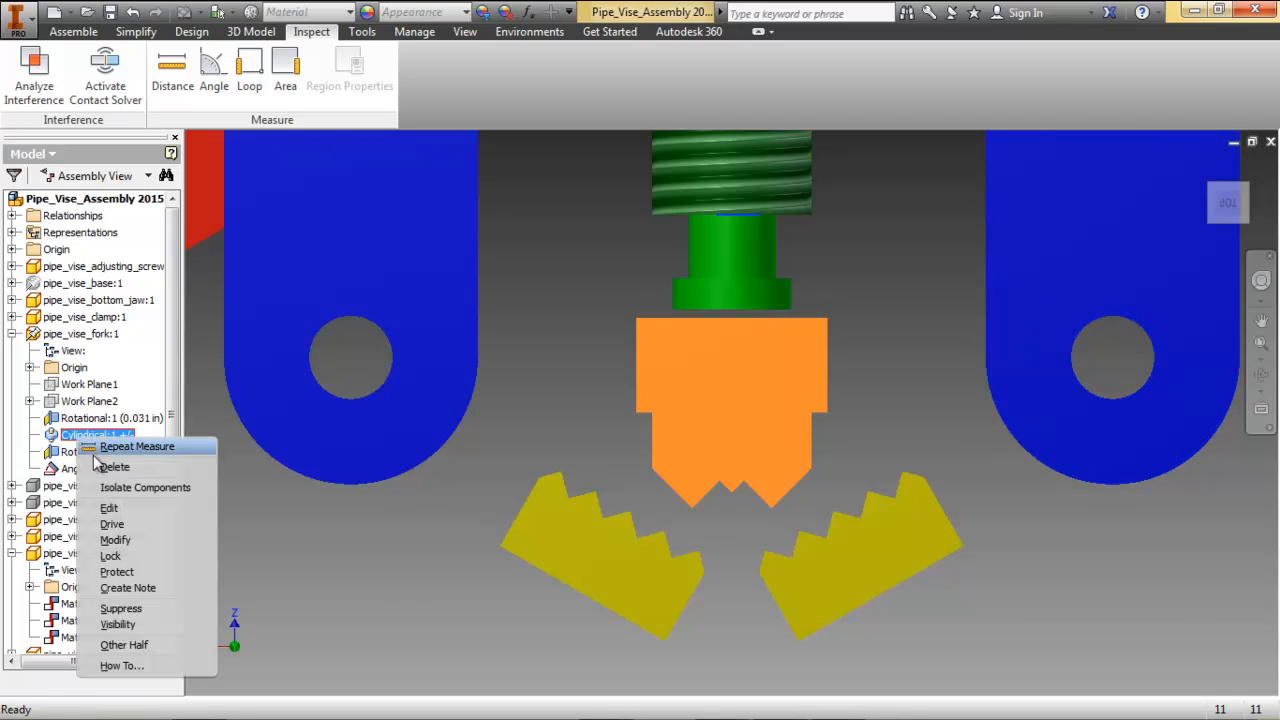
left_click(109, 508)
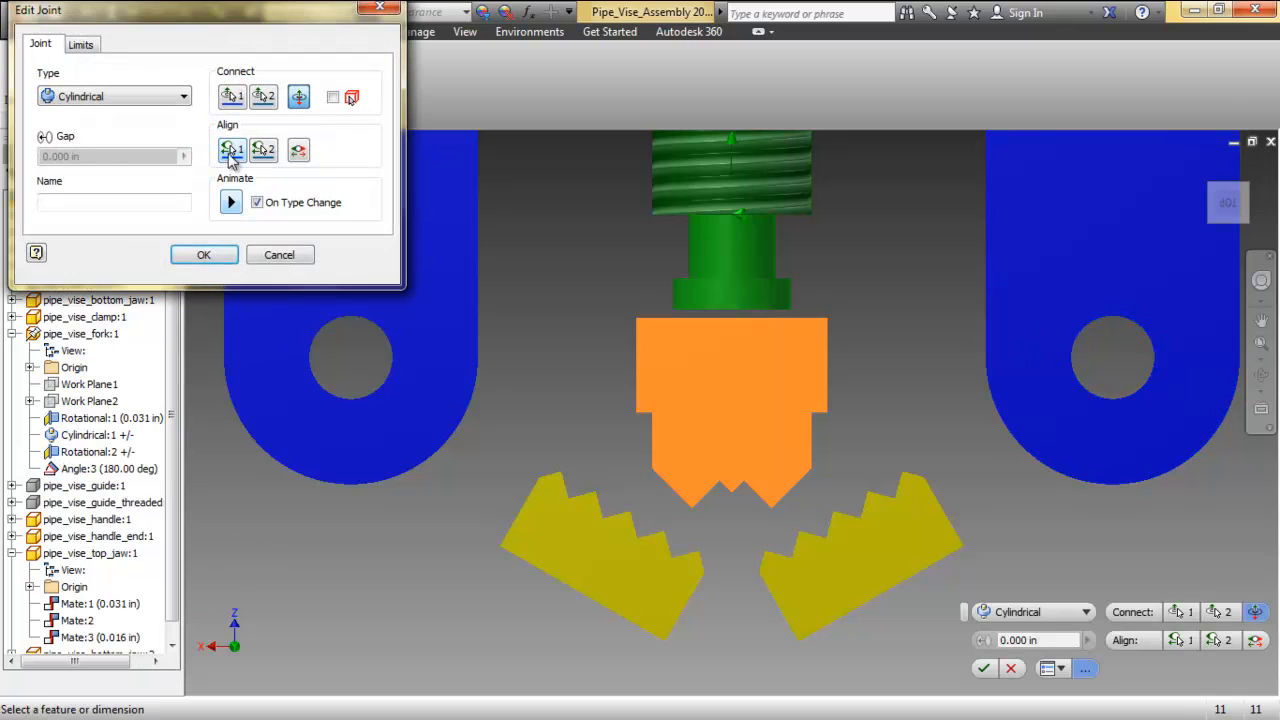
left_click(82, 45)
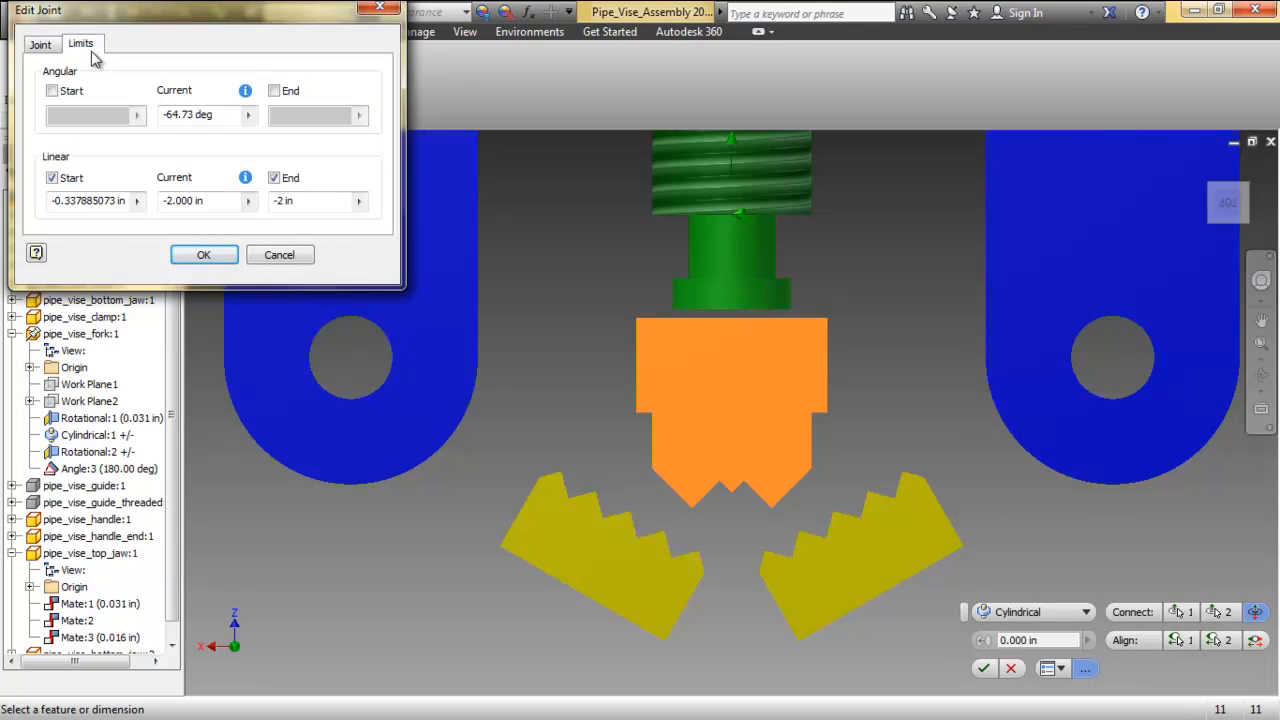
left_click(281, 202)
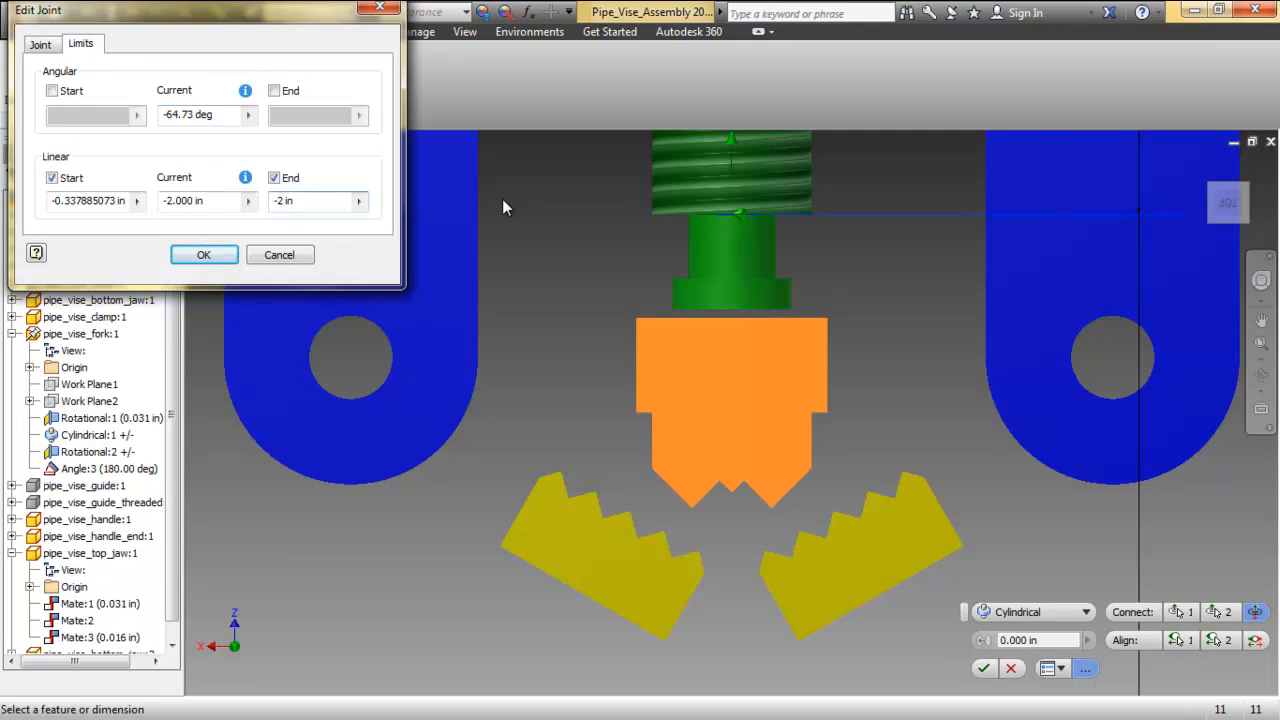
type(".167")
key("Return")
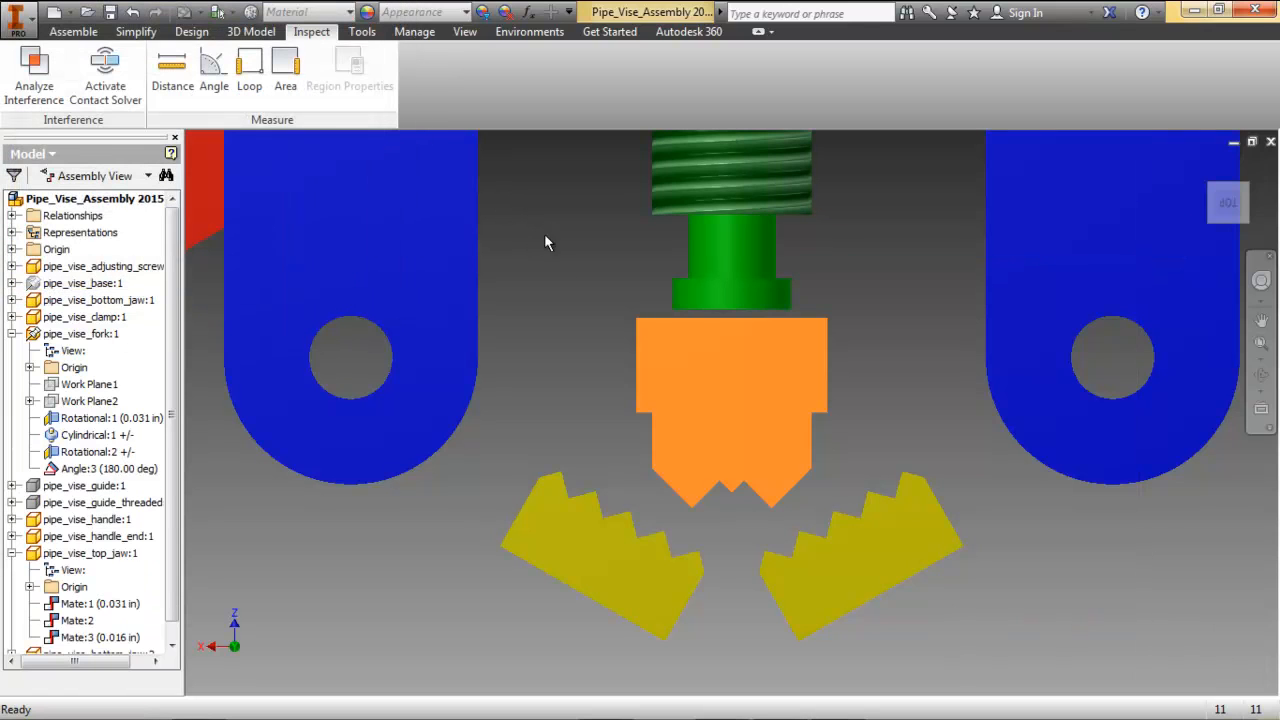
left_click_drag(703, 374, 701, 472)
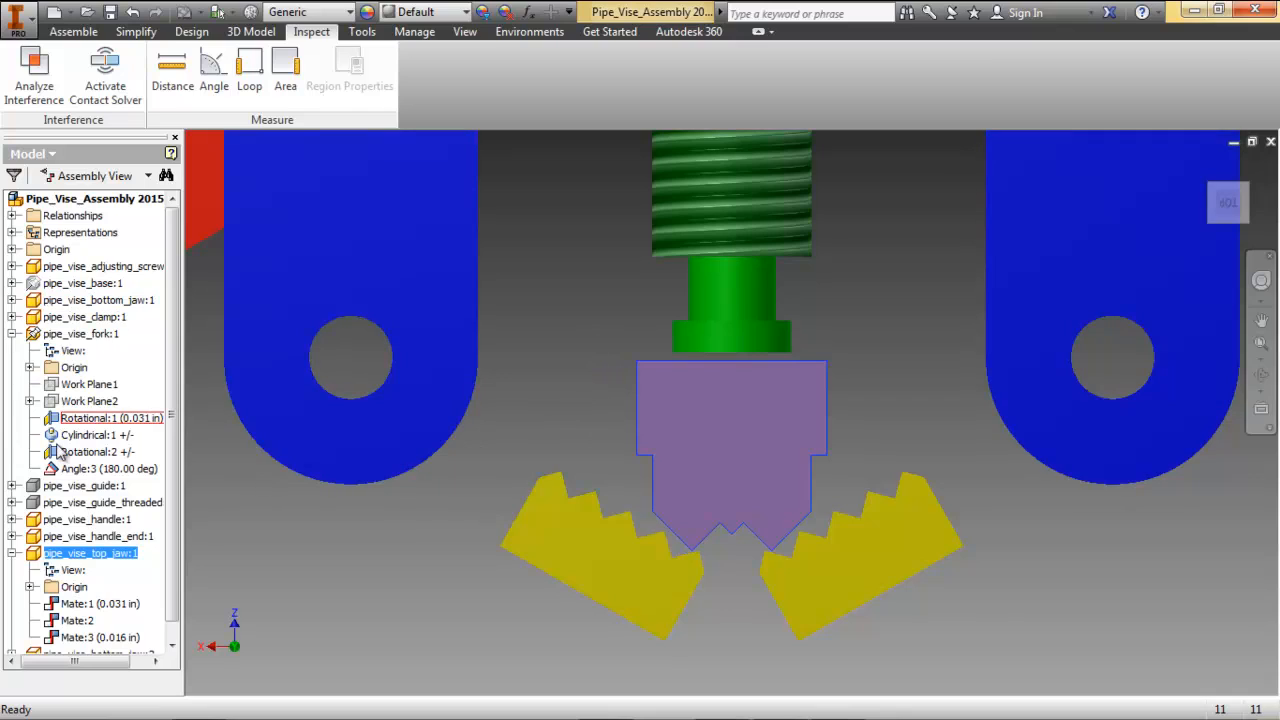
Make the hidden pipe_vise_guide:1 and the threaded guide visible and slide the guide up away from the bottom jaws.
left_click(32, 490)
double_click(31, 488)
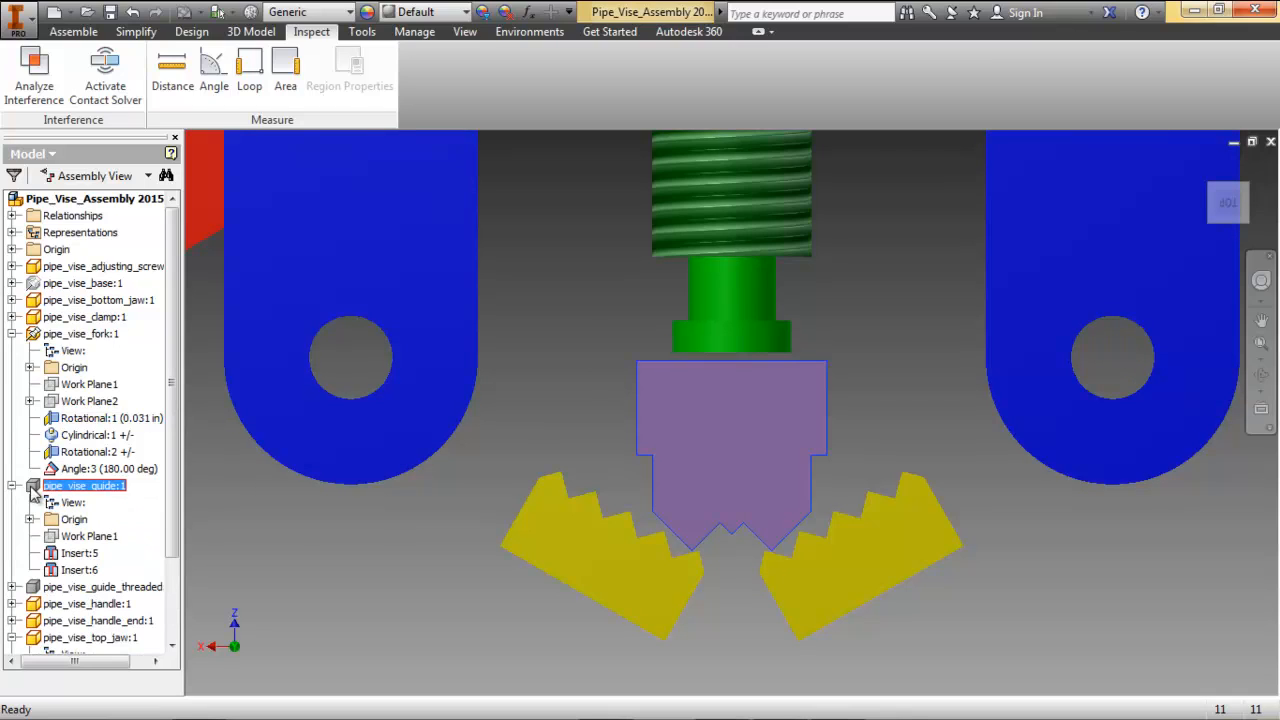
right_click(33, 596)
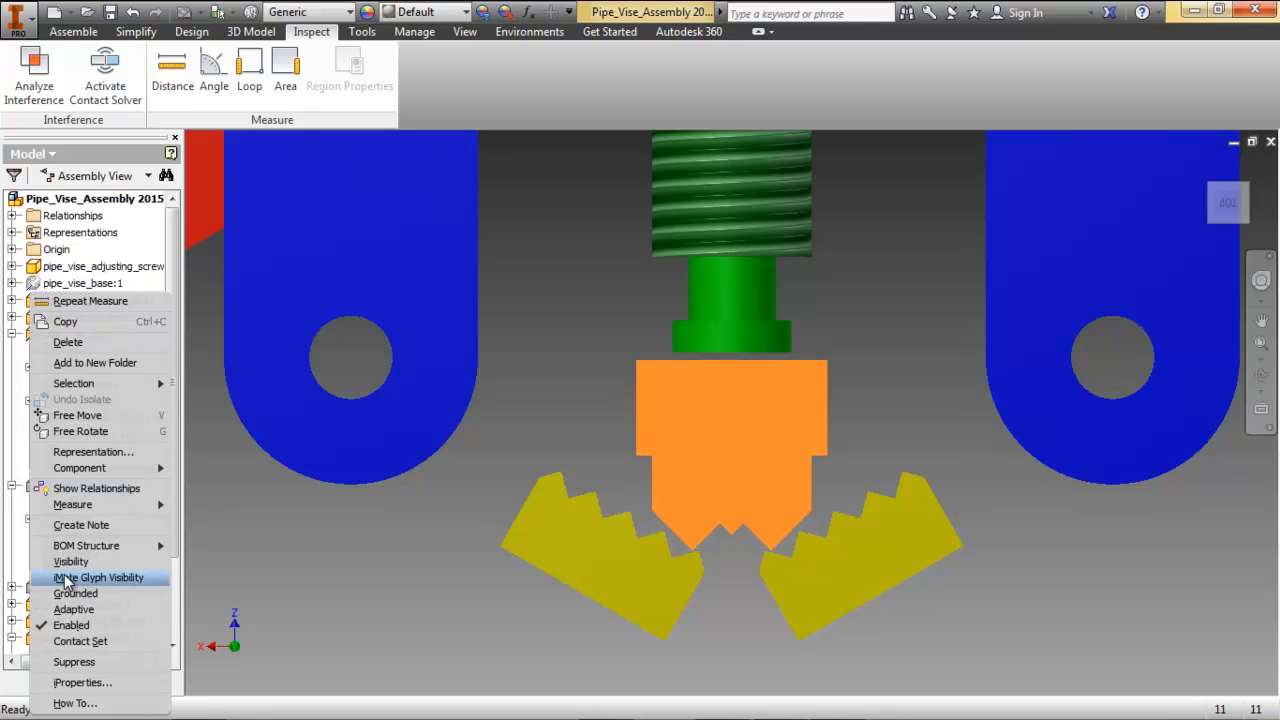
left_click(80, 565)
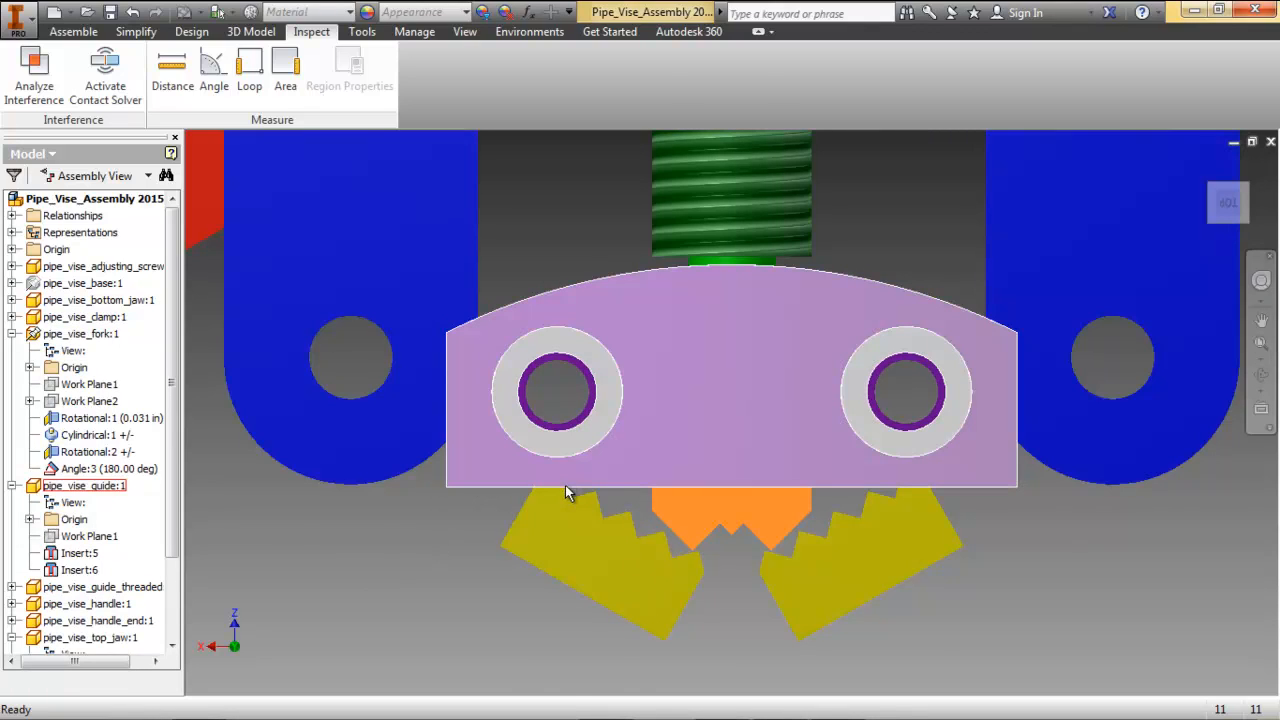
left_click_drag(668, 401, 691, 329)
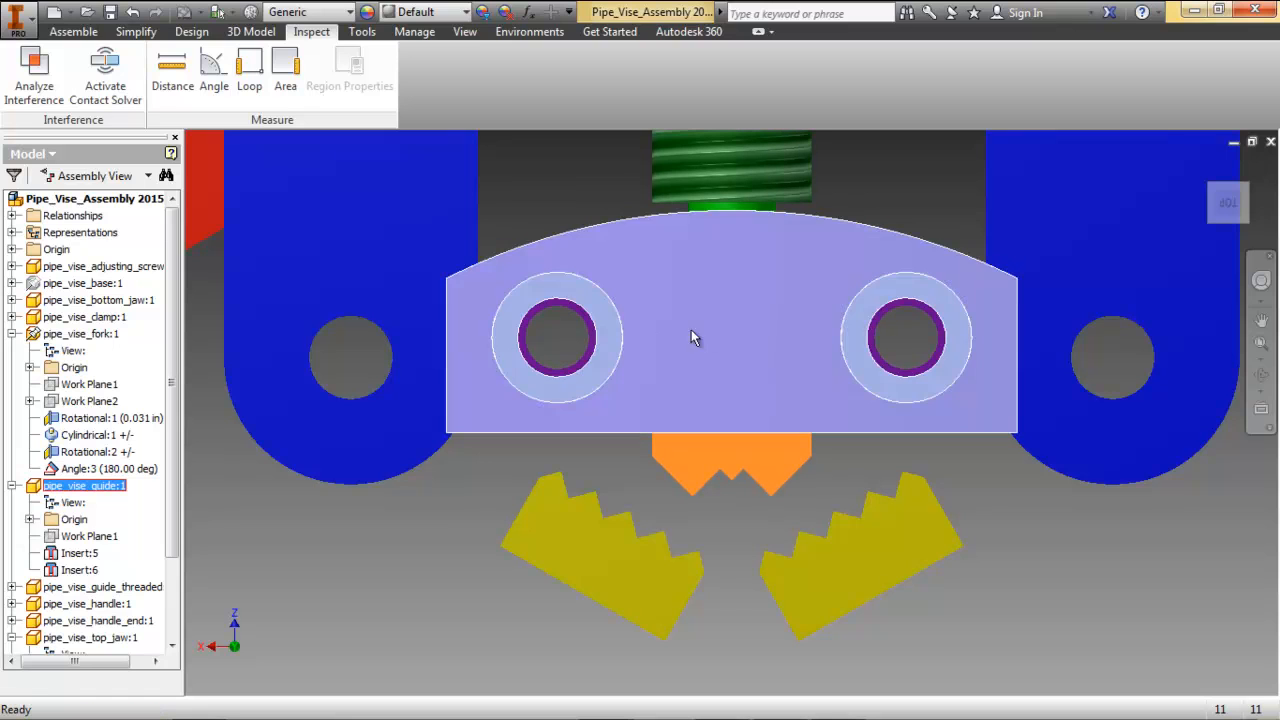
Set the linear end limit of the fork's Cylindrical:1 joint to -2 in.
left_click(101, 439)
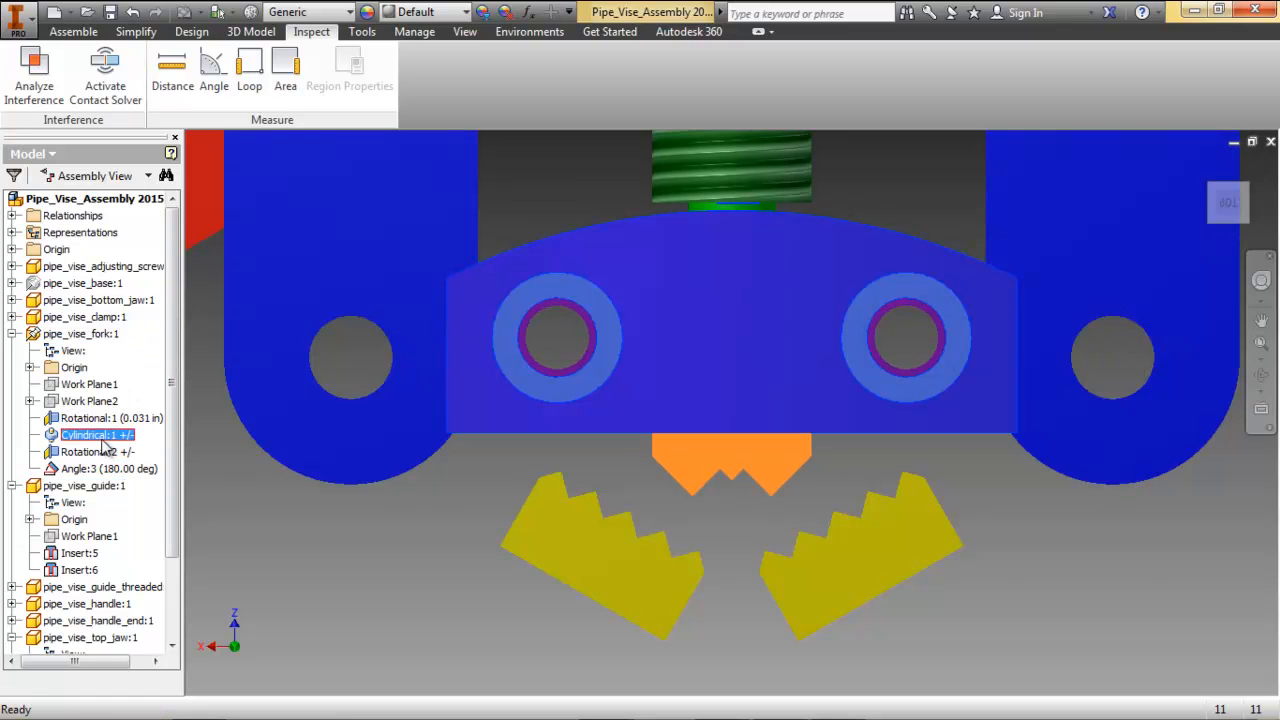
right_click(101, 439)
left_click(155, 520)
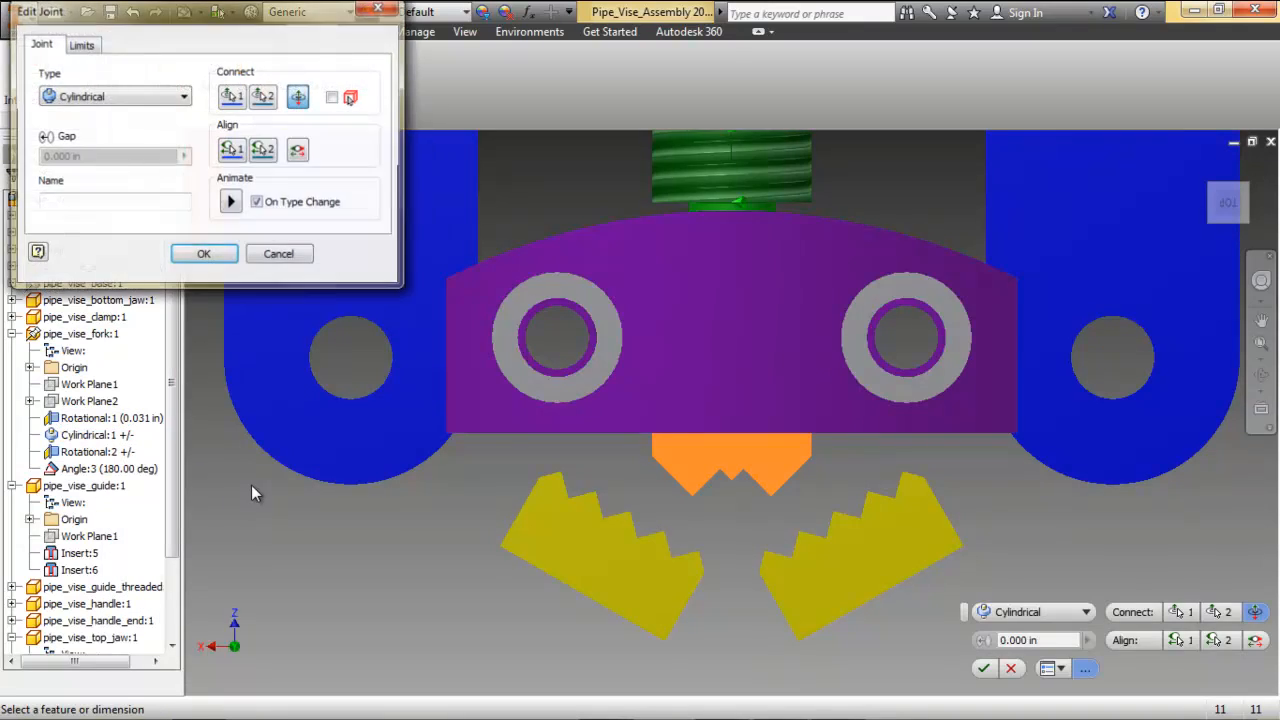
left_click(81, 45)
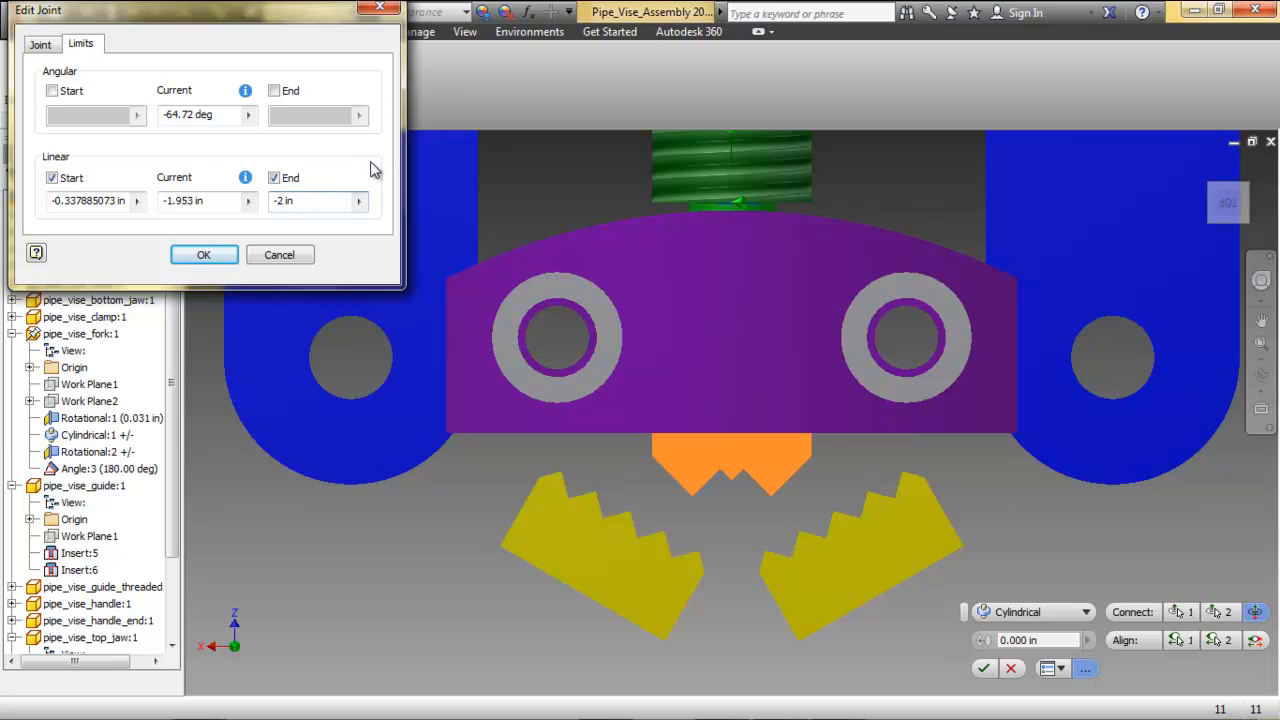
key("Return")
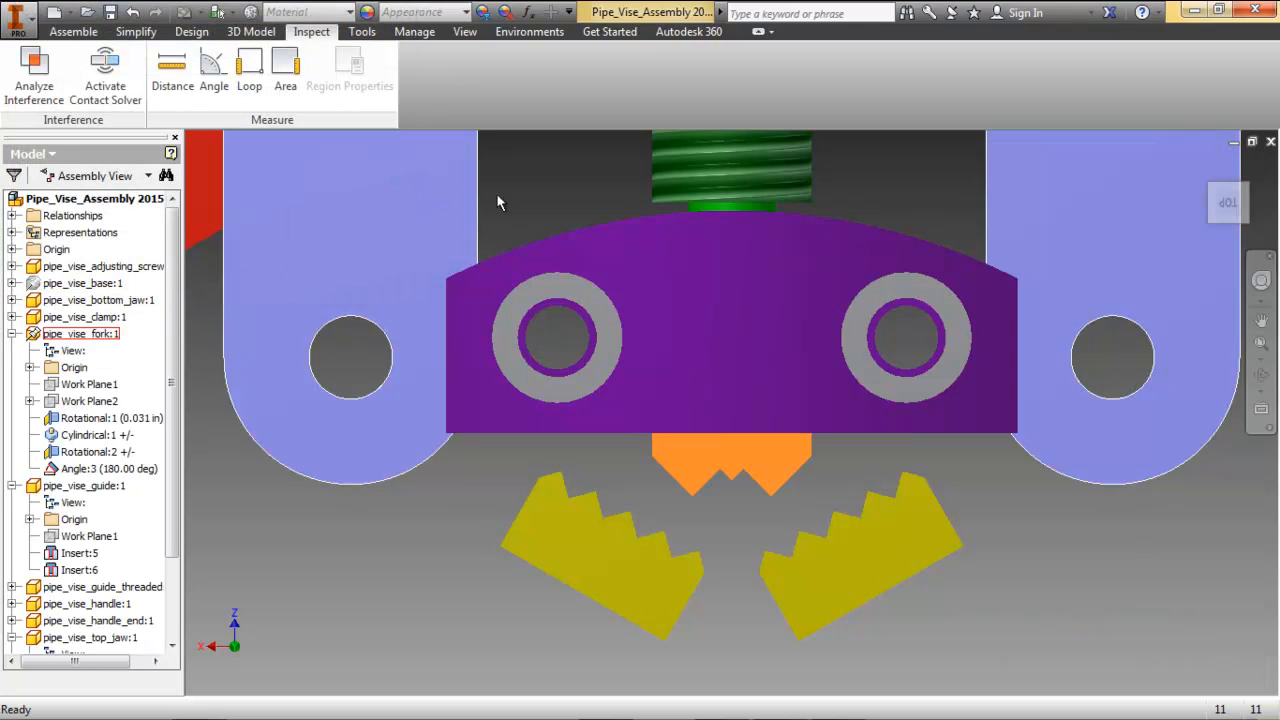
Slide the guide down to its limit and measure the distance from its lower edge to the uppermost bottom jaw tooth.
left_click_drag(612, 267, 648, 357)
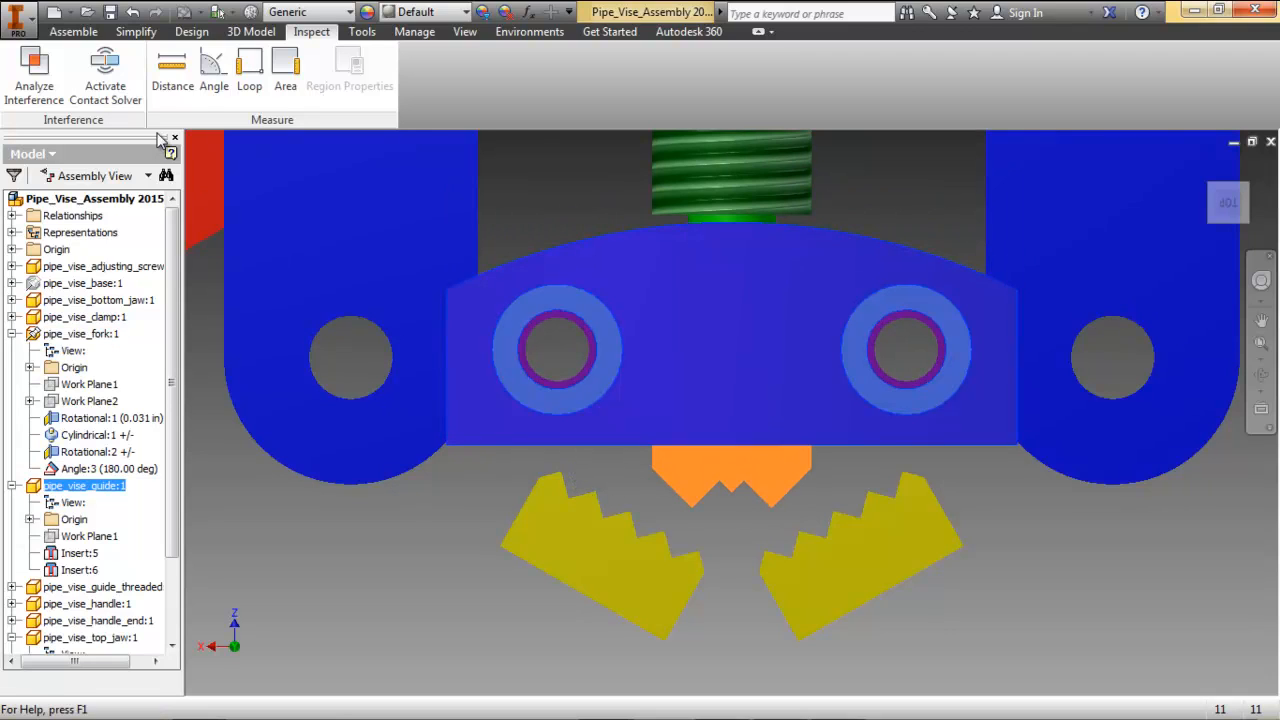
left_click(172, 68)
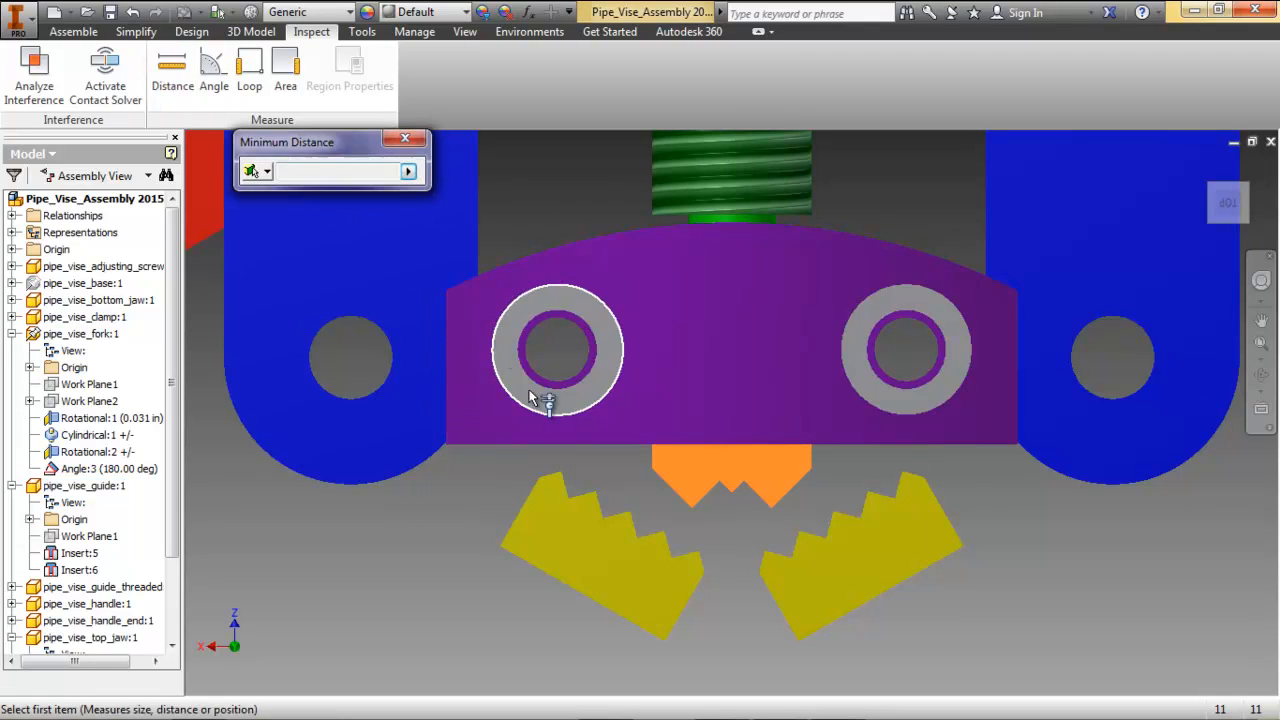
left_click(563, 470)
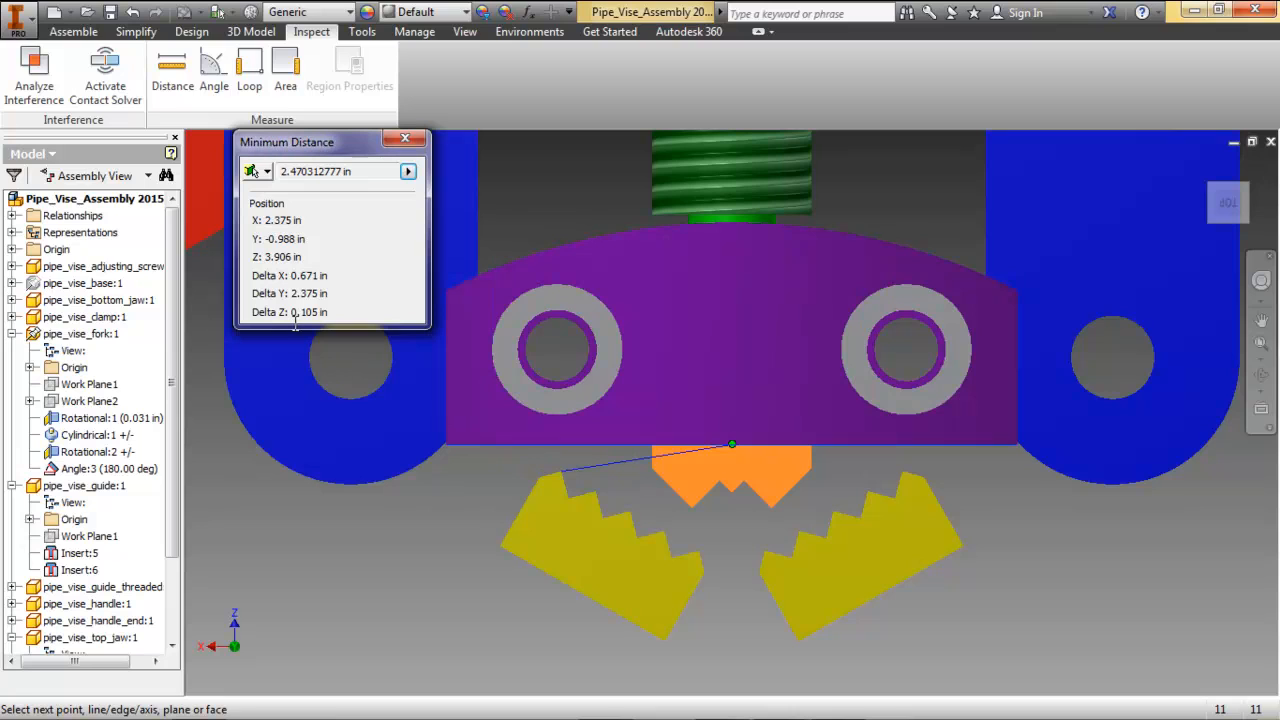
left_click(405, 138)
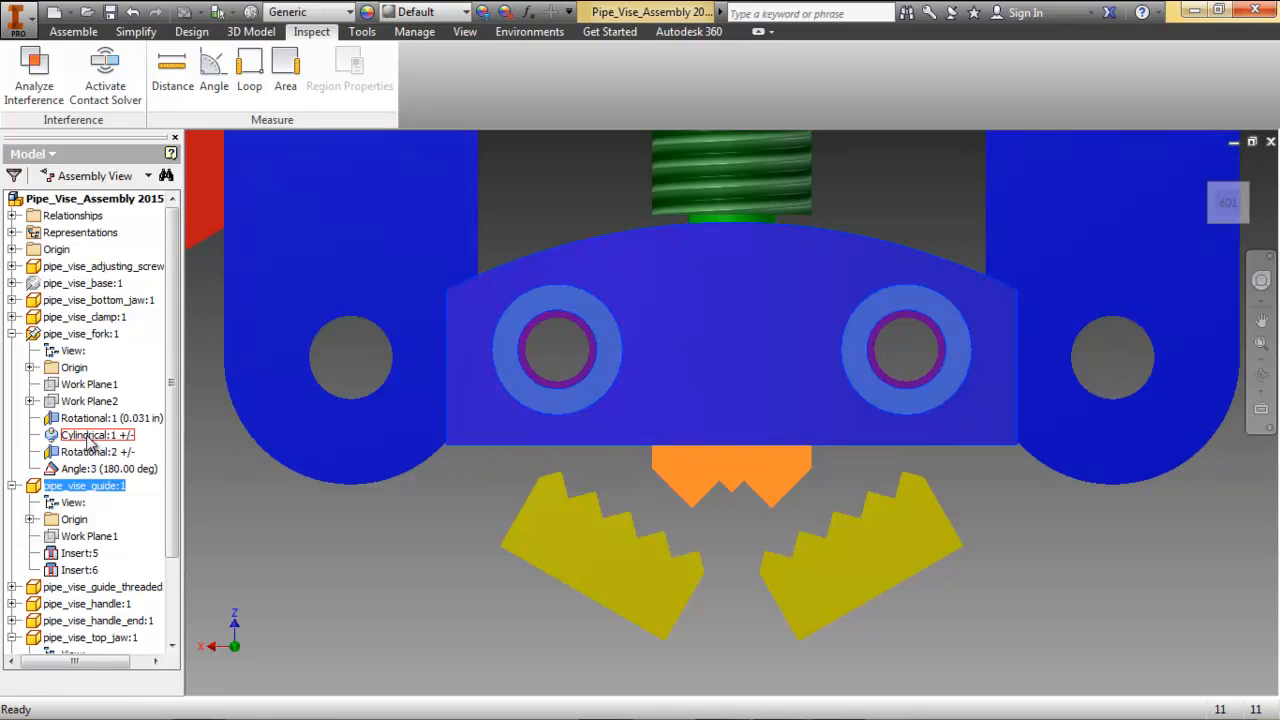
Set the Cylindrical:1 joint's linear end limit to -2.105 in and slide the guide to test its travel.
right_click(90, 437)
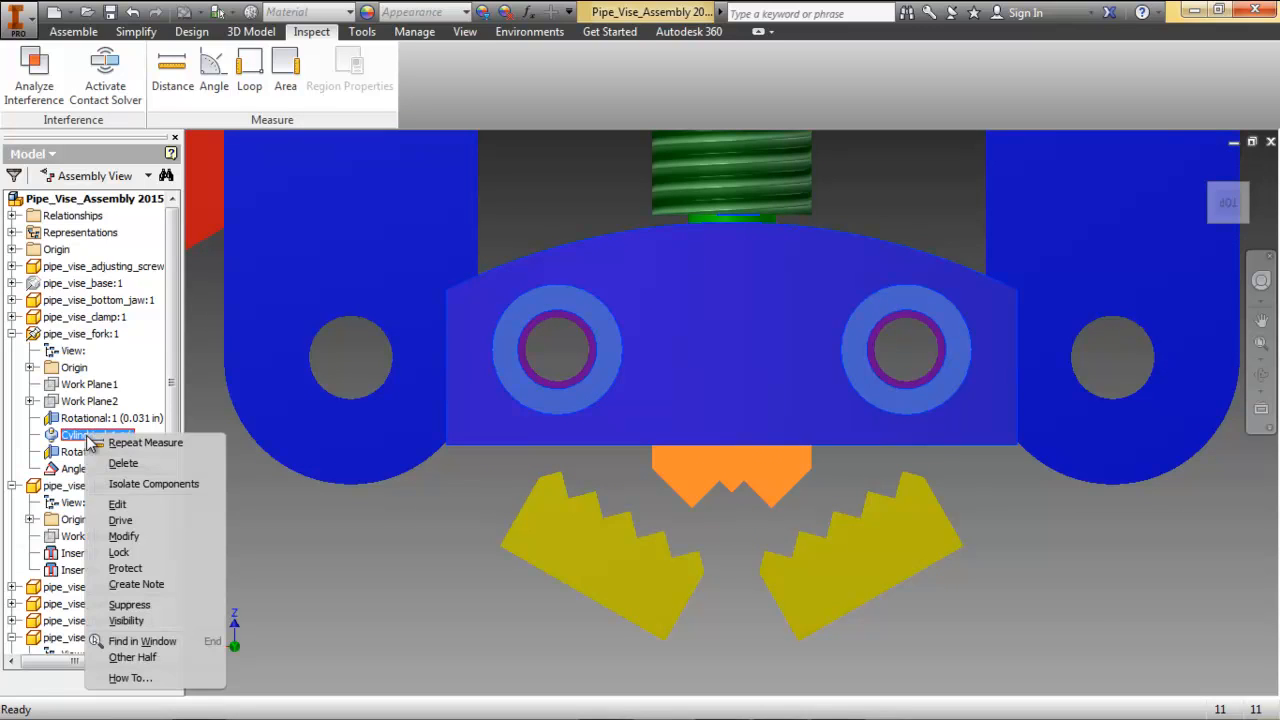
left_click(199, 508)
left_click(86, 50)
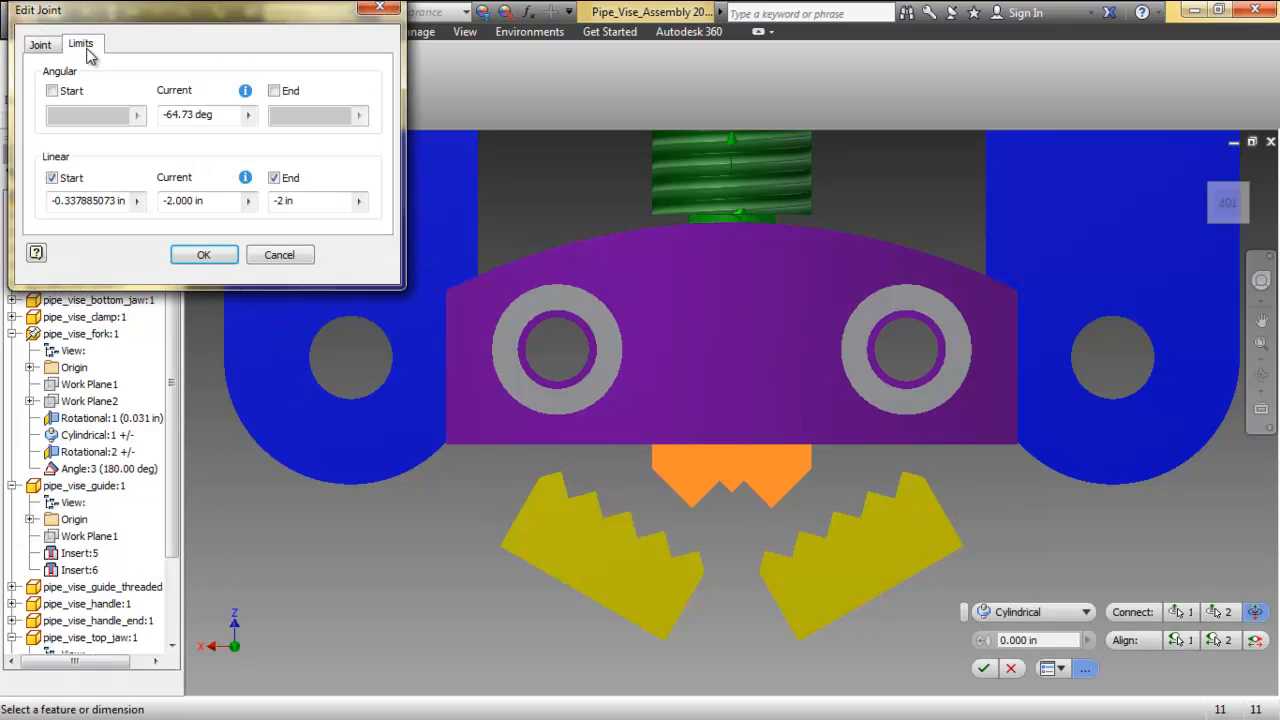
left_click(284, 201)
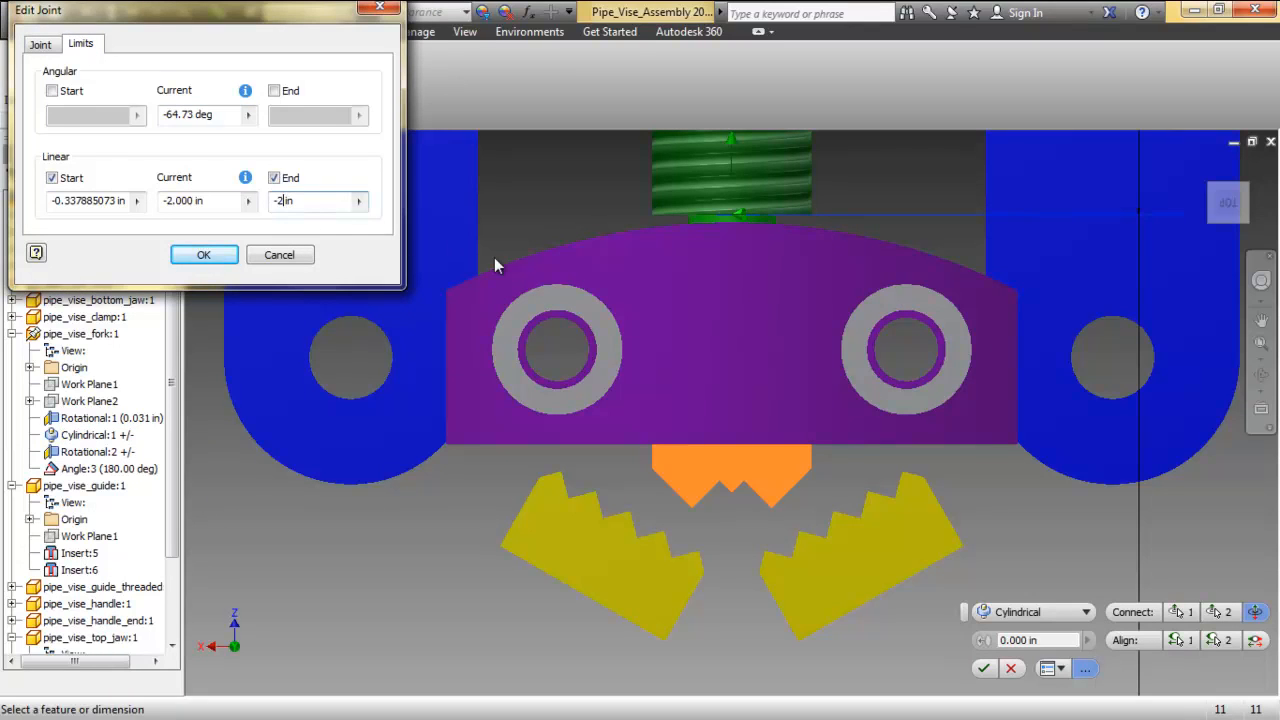
type(".105")
left_click(222, 257)
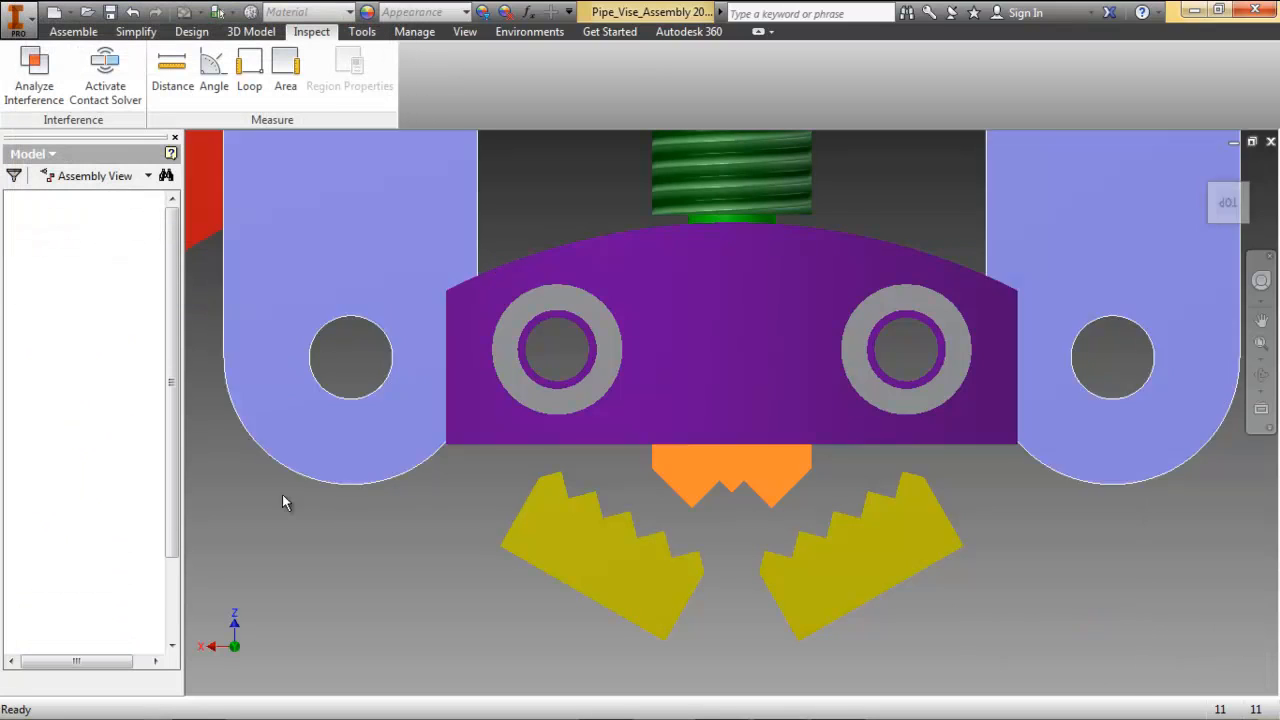
mouse_move(750, 325)
left_mouse_down()
mouse_move(754, 433)
mouse_move(757, 322)
left_mouse_up()
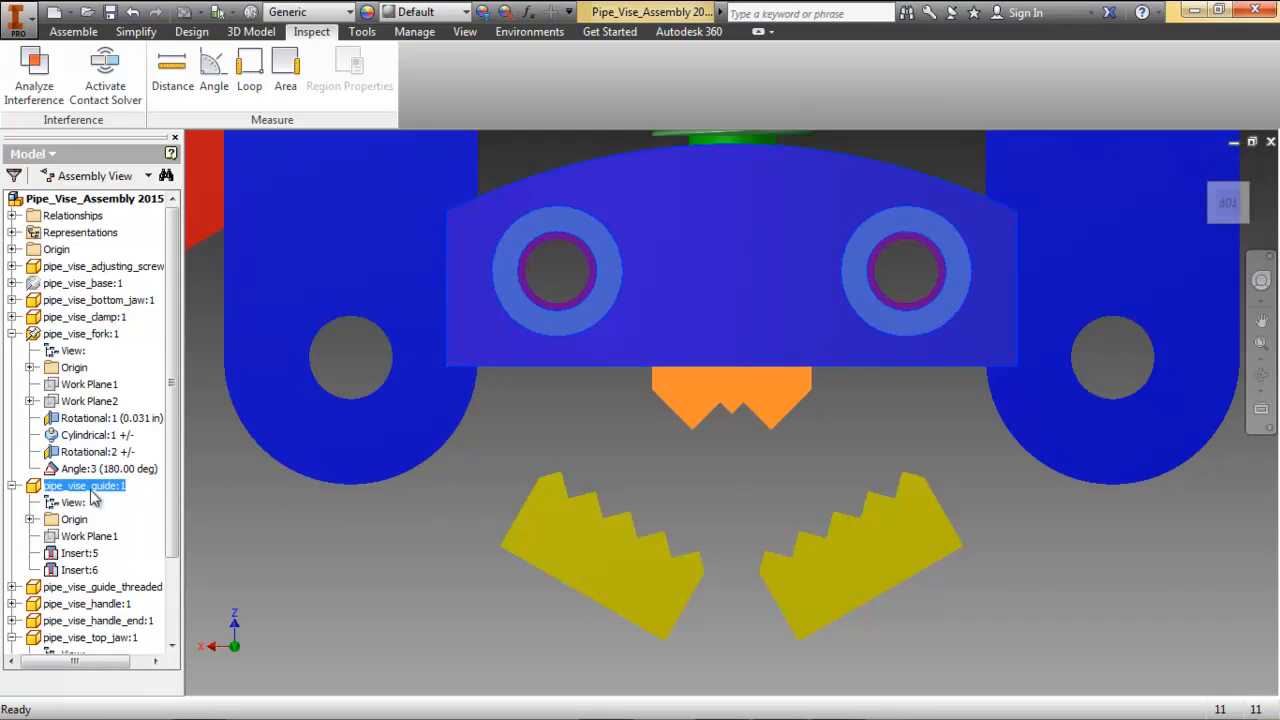
Collapse the guide, fork and top jaw entries in the model tree and make pipe_vise_base:1 visible.
left_click(11, 486)
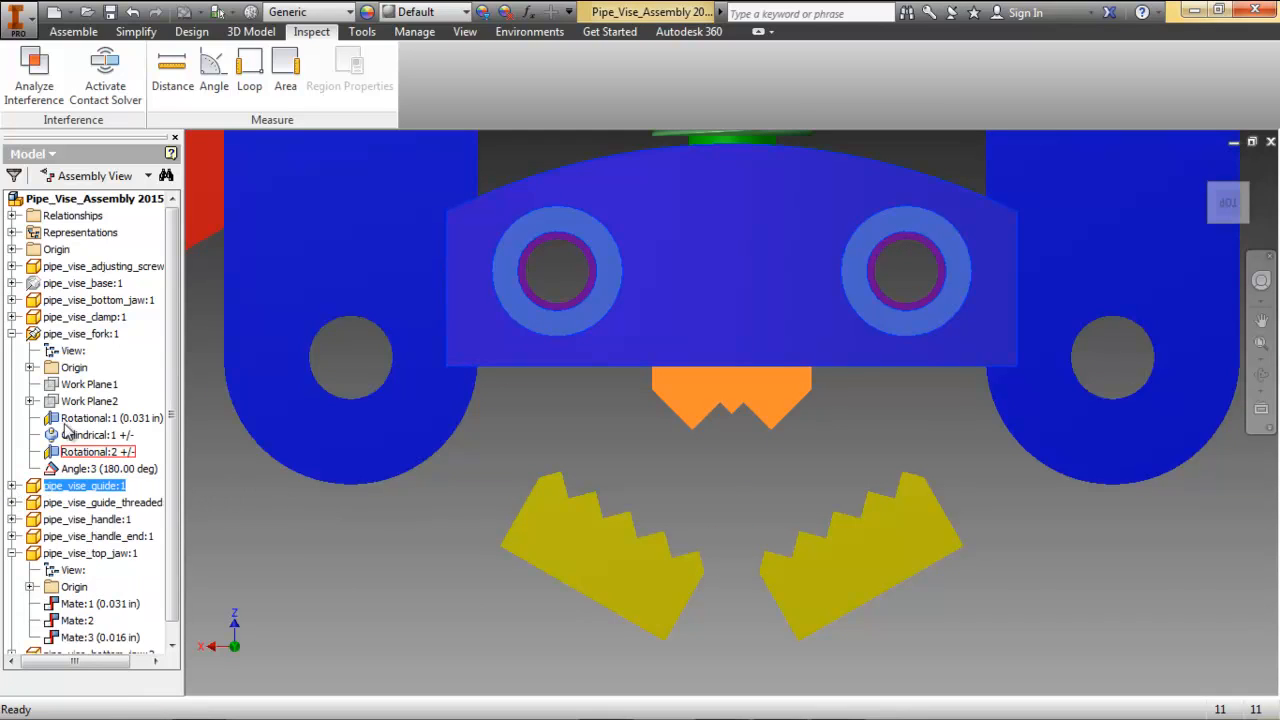
left_click(11, 334)
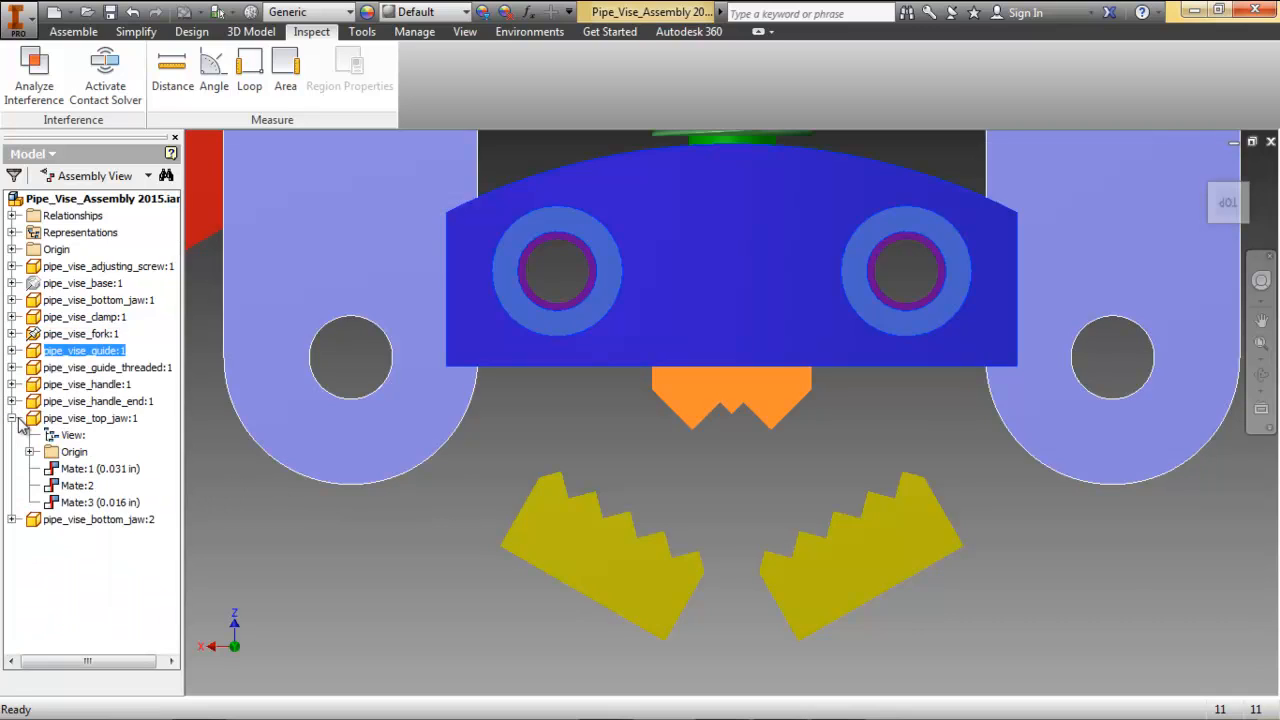
left_click(13, 418)
left_click(78, 283)
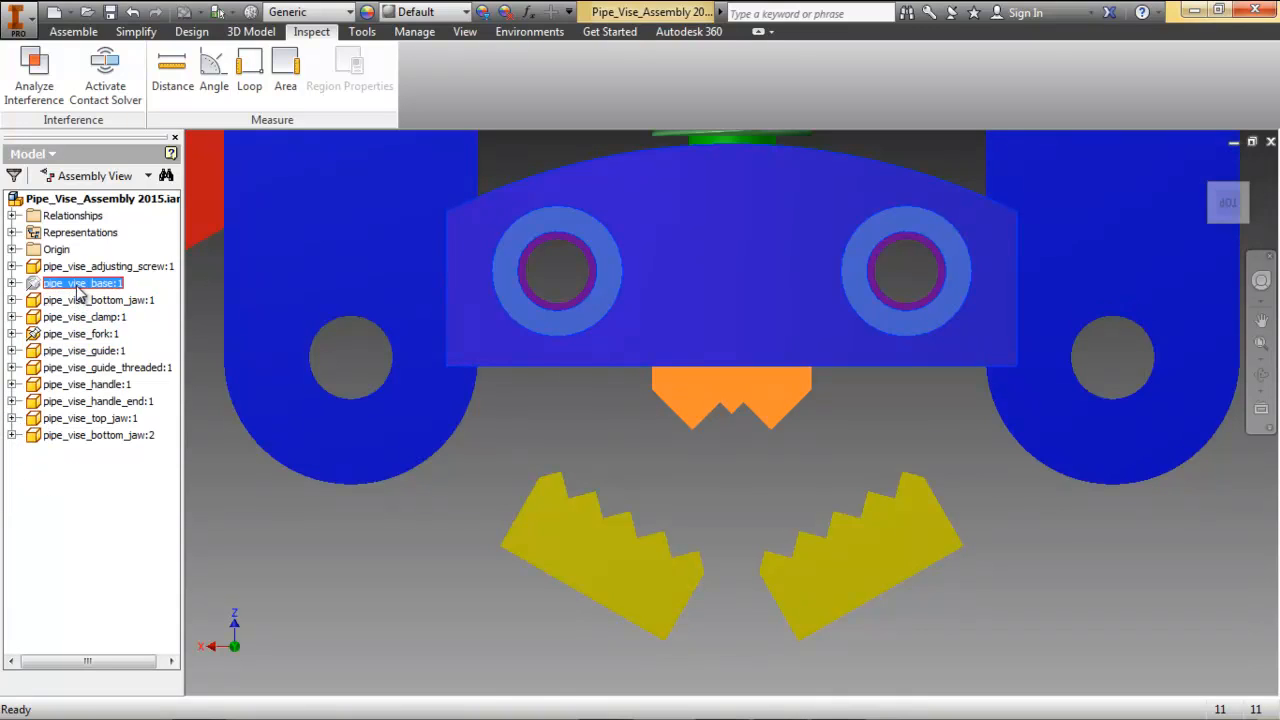
right_click(78, 283)
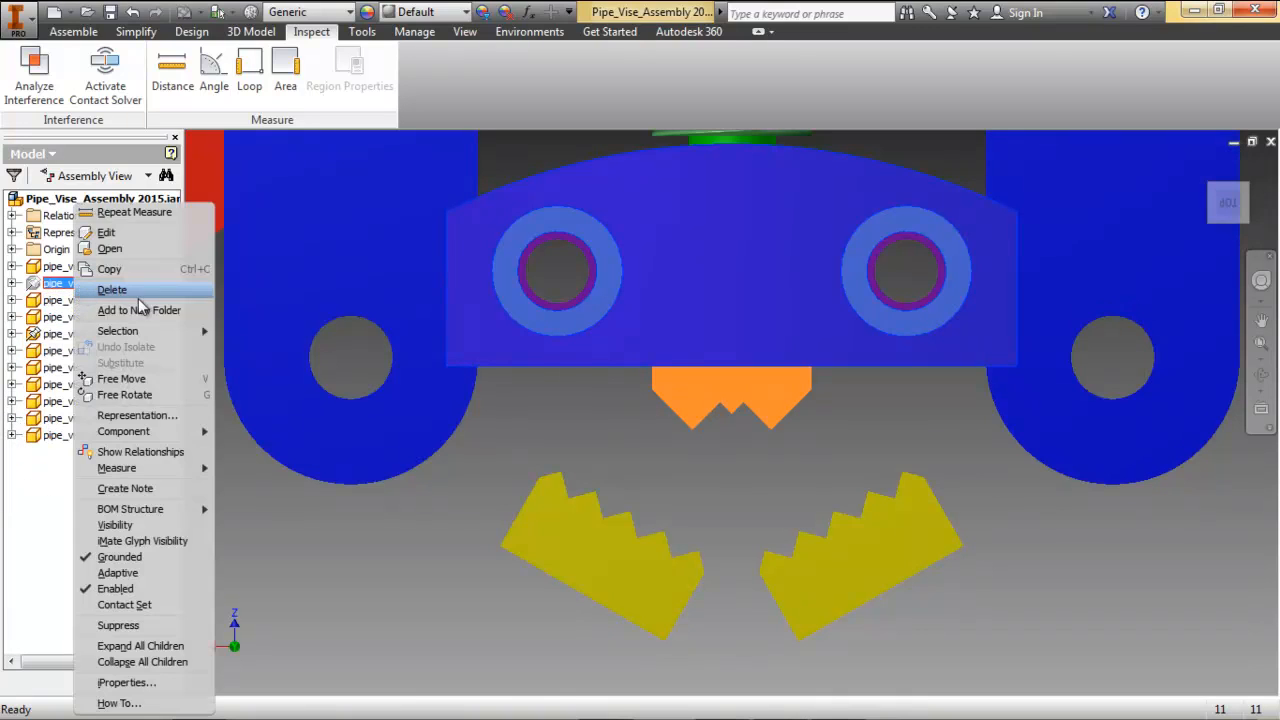
left_click(136, 523)
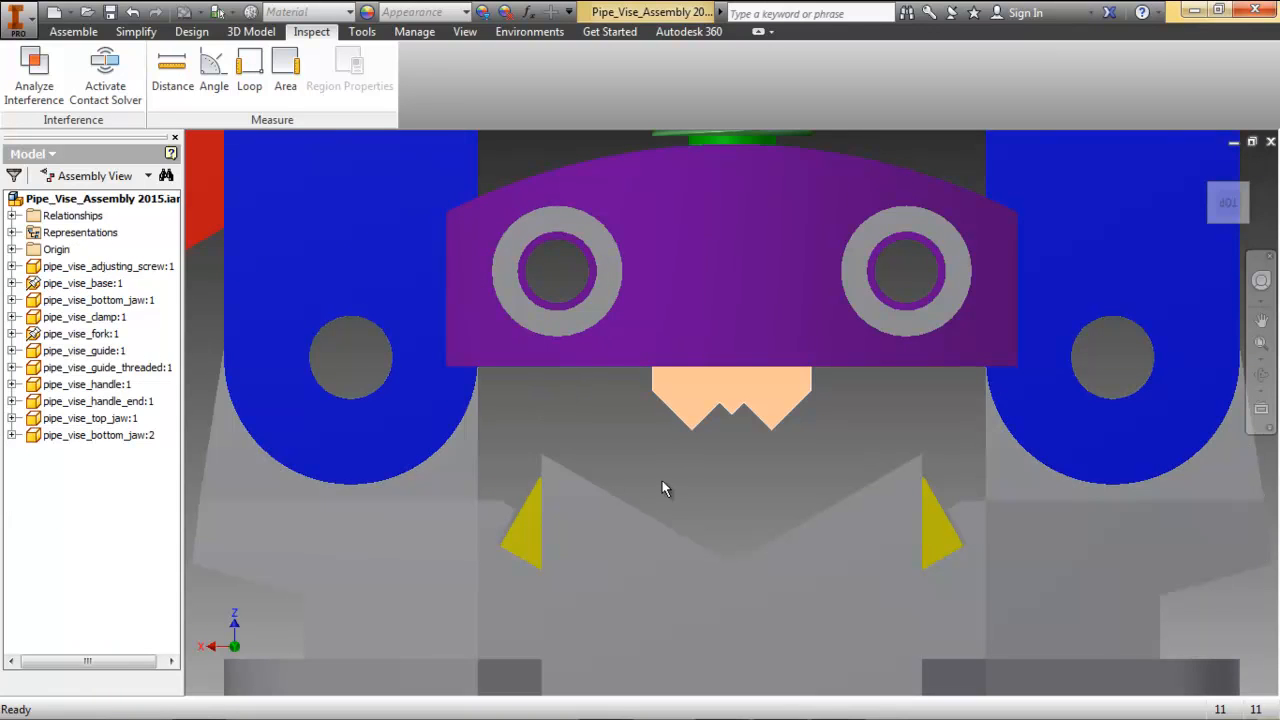
Slide the guide down to its limit and examine from several angles how it and the top jaw meet the base and bottom jaws.
left_click_drag(672, 262, 666, 415)
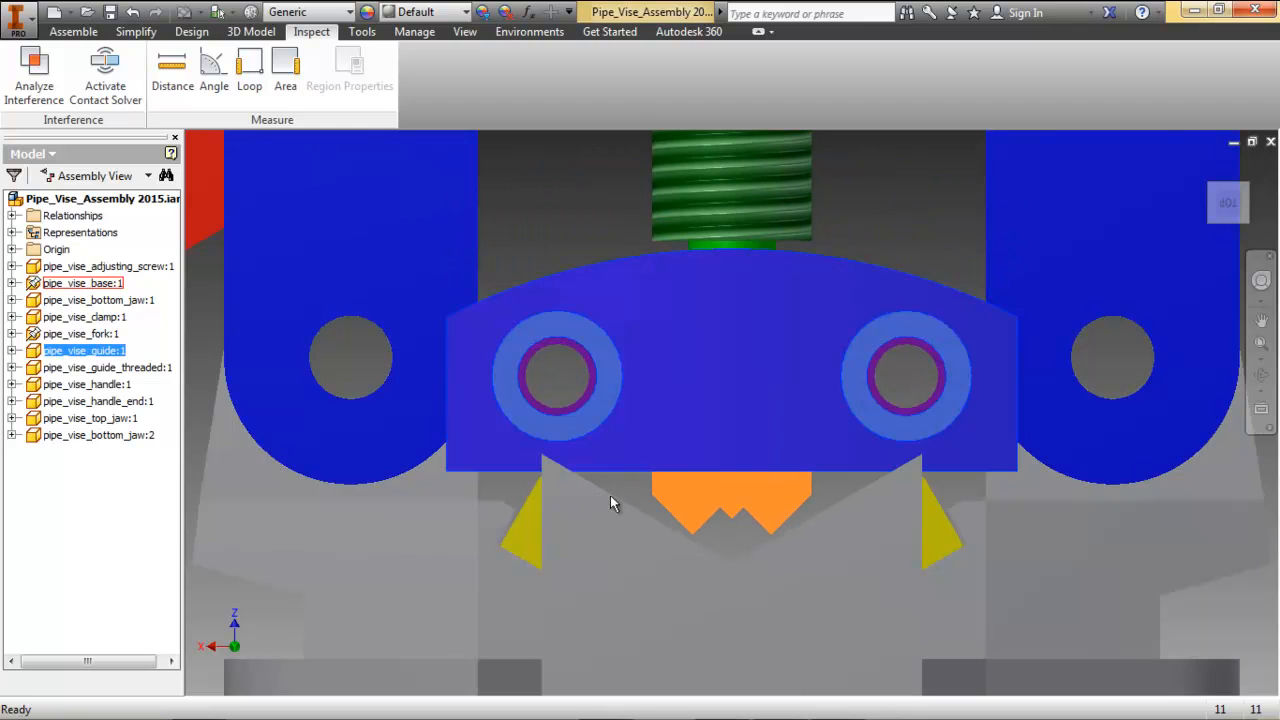
middle_click_drag(618, 458, 677, 402, "shift")
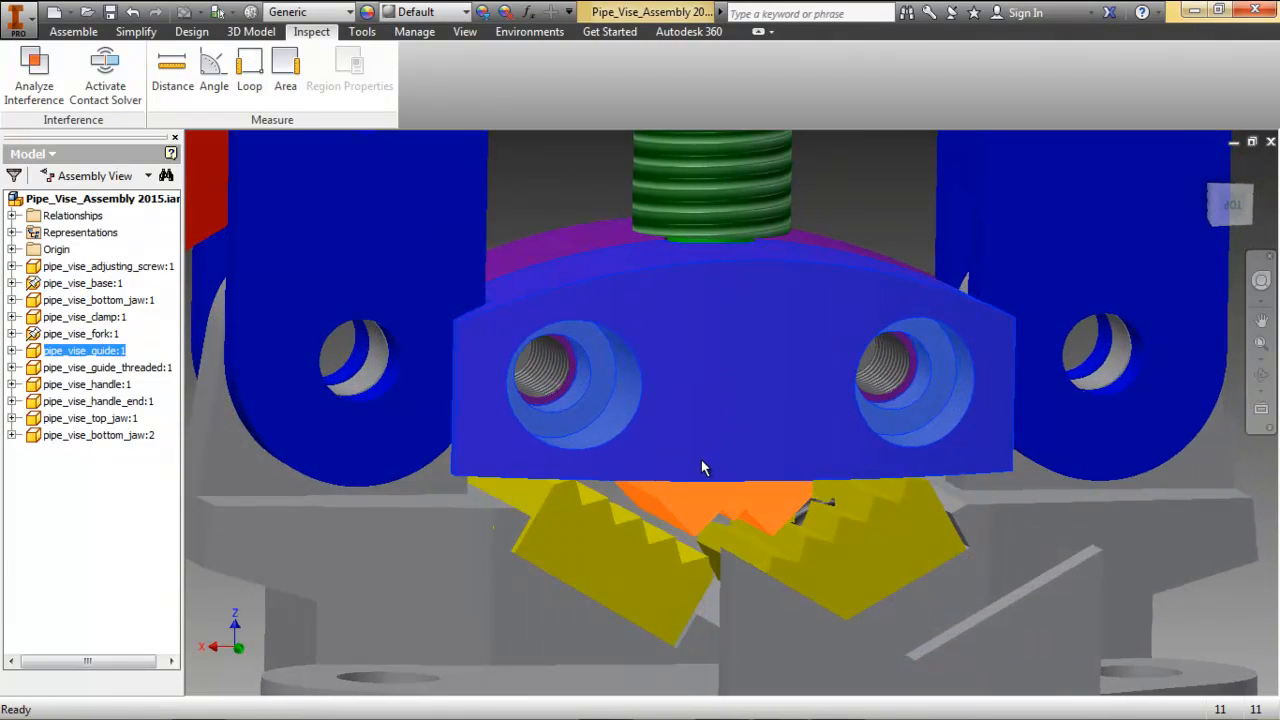
middle_click_drag(702, 467, 748, 386, "shift")
scroll(748, 386, "down", 10)
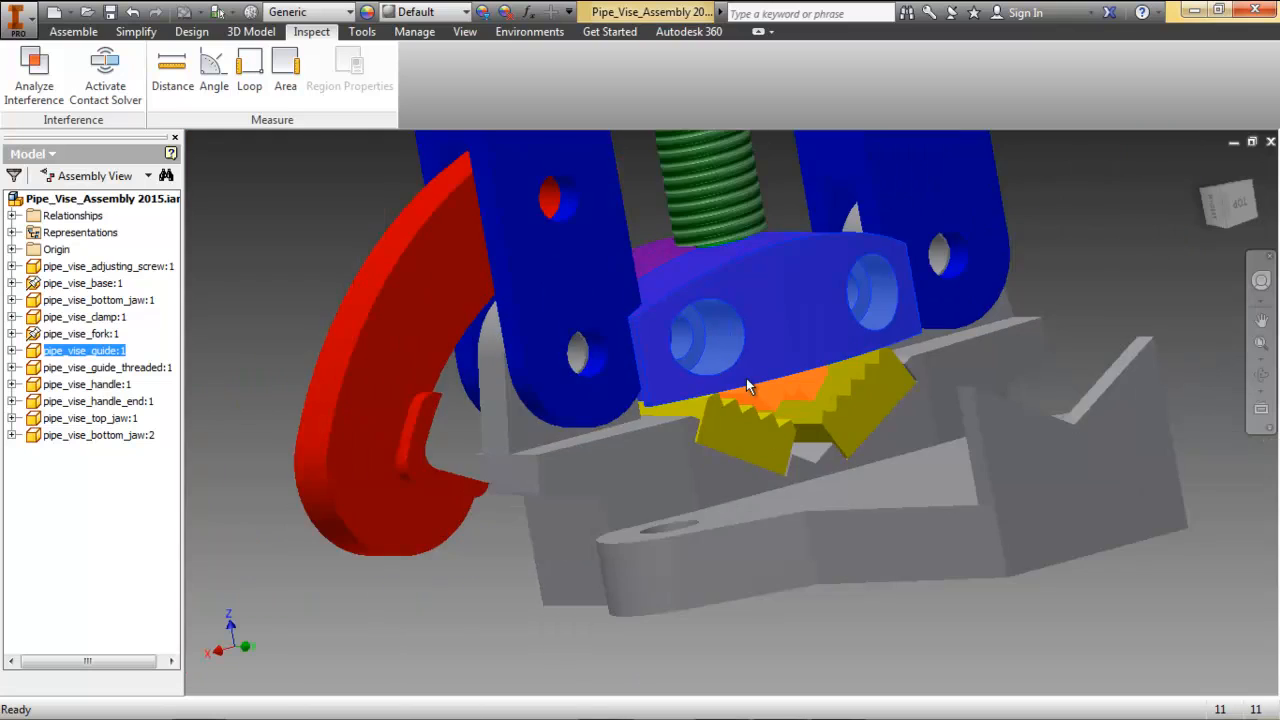
left_click(673, 398)
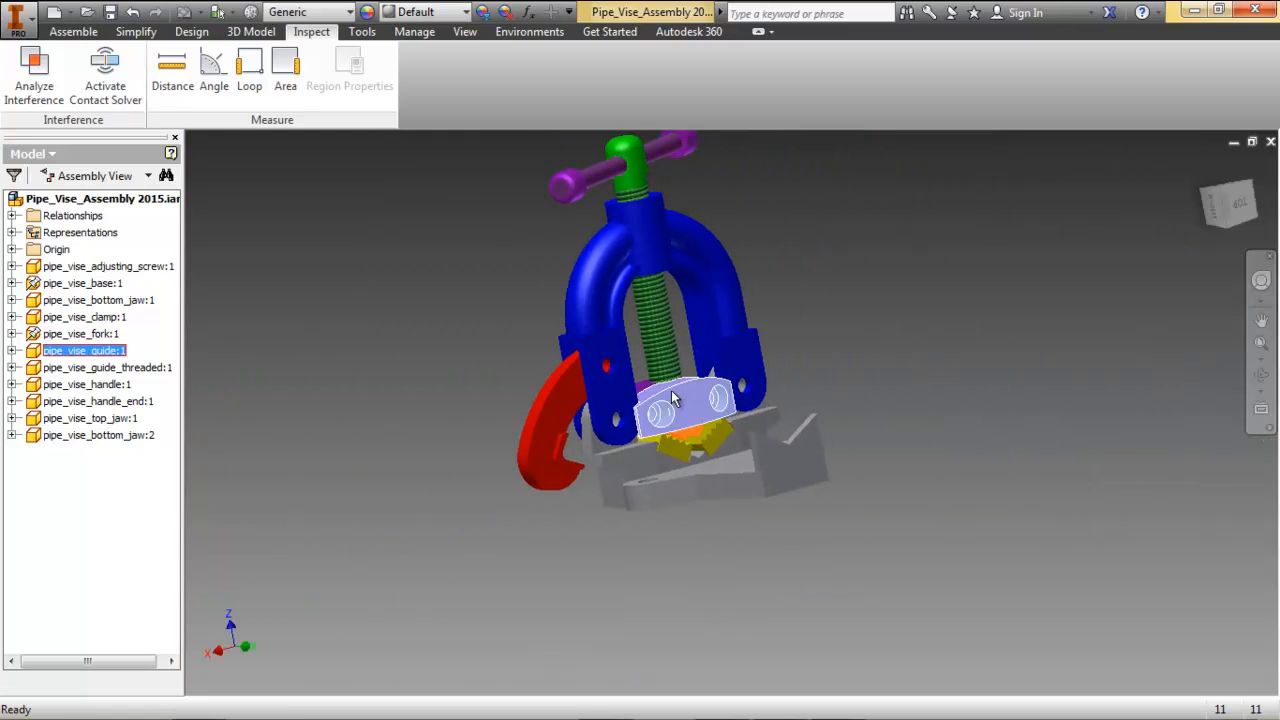
mouse_move(686, 401)
left_mouse_down()
mouse_move(666, 245)
mouse_move(666, 329)
mouse_move(688, 390)
left_mouse_up()
left_click(412, 284)
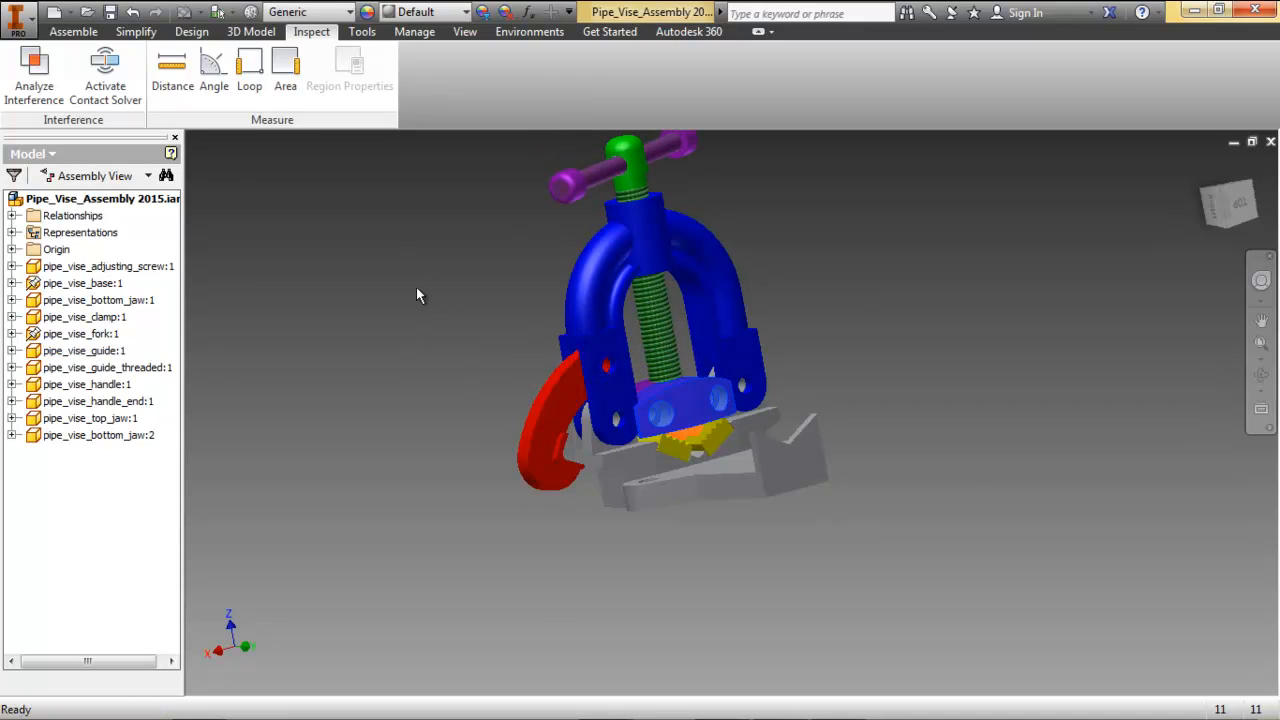
Swing the red clamp in towards the base and adjust its position while checking its hook against the base's edge.
left_click_drag(535, 475, 569, 506)
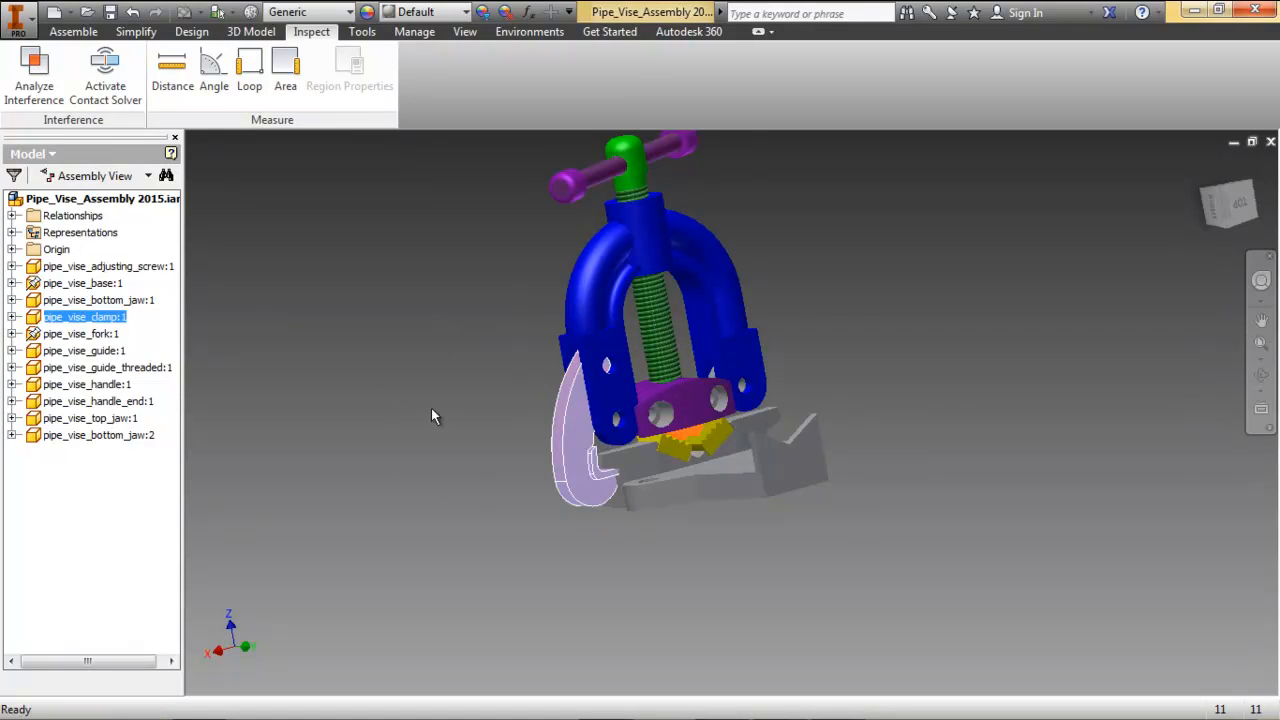
middle_click_drag(509, 423, 873, 344)
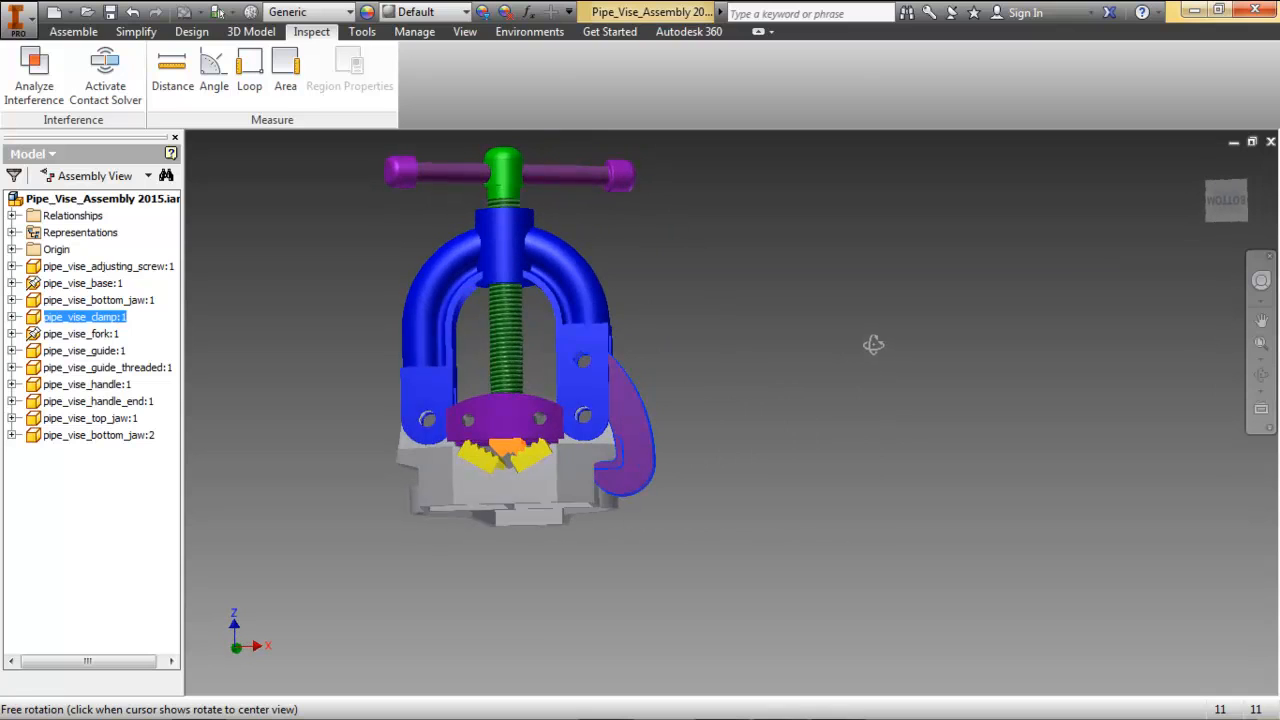
scroll(633, 477, "up", 5)
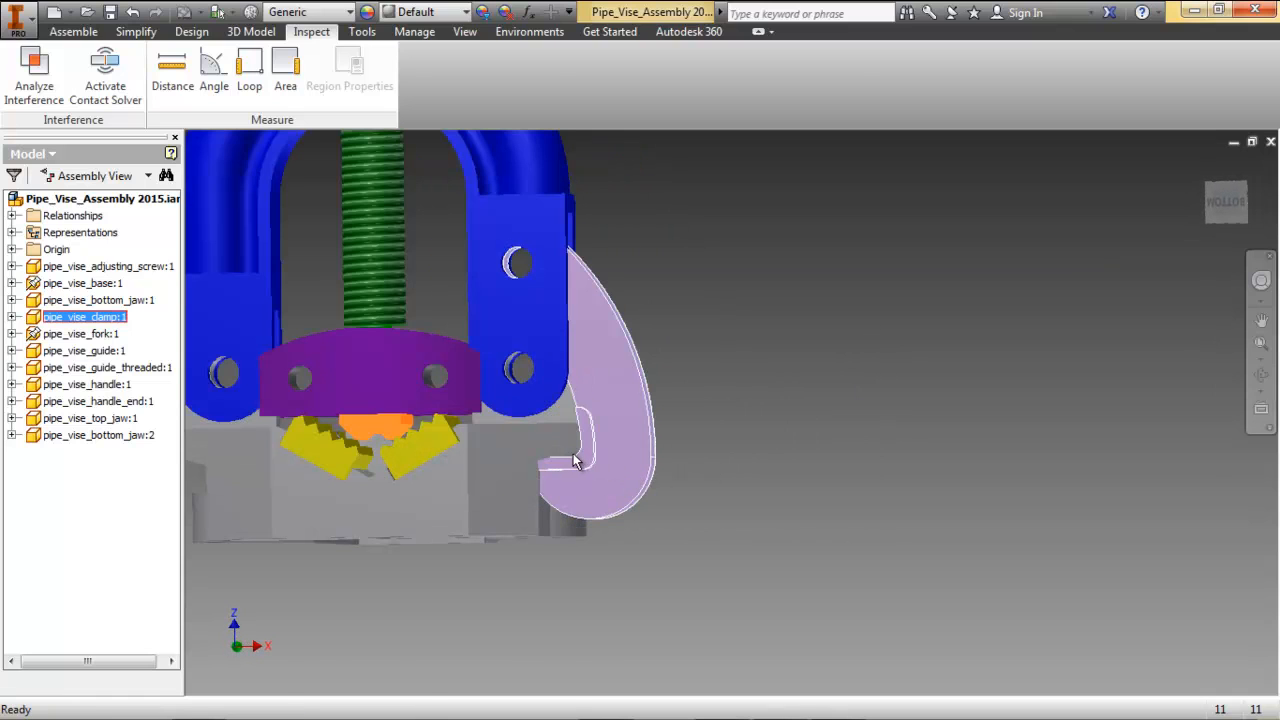
scroll(596, 457, "up", 2)
left_click_drag(596, 457, 633, 442)
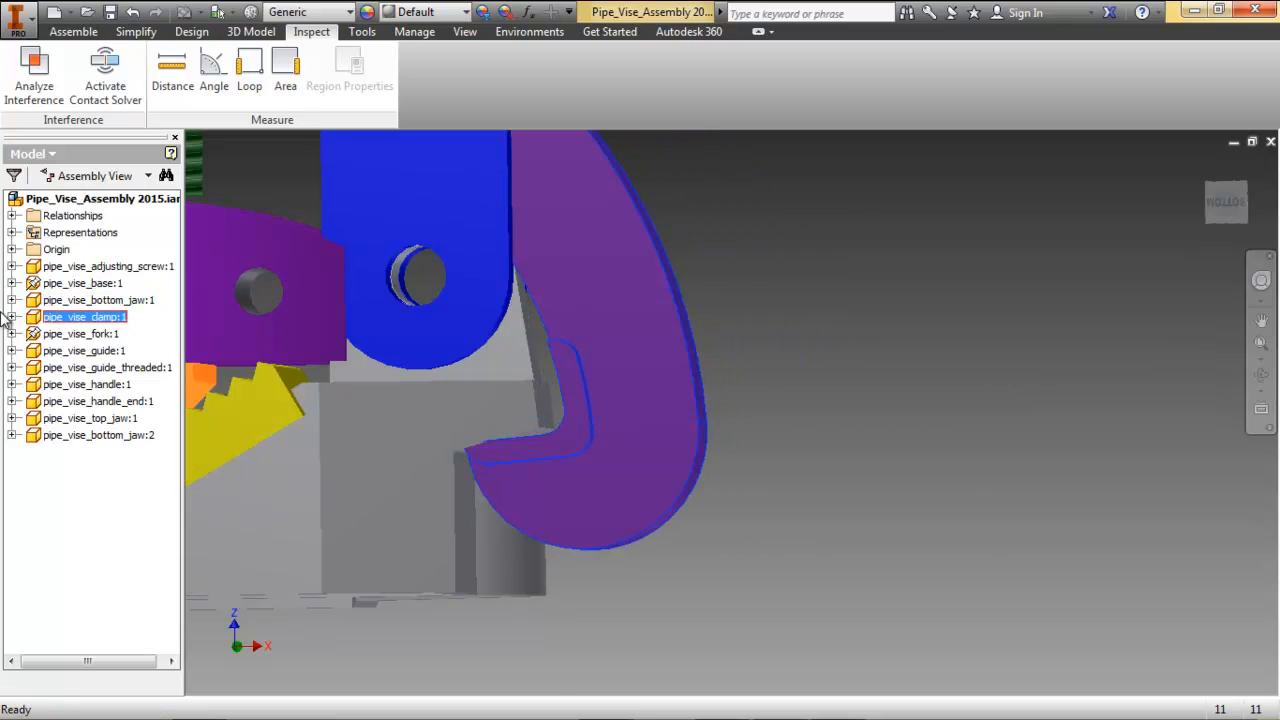
Raise the angular start limit of the clamp's Rotational:2 joint so the hook stops clear of the base's edge.
left_click(12, 317)
right_click(80, 384)
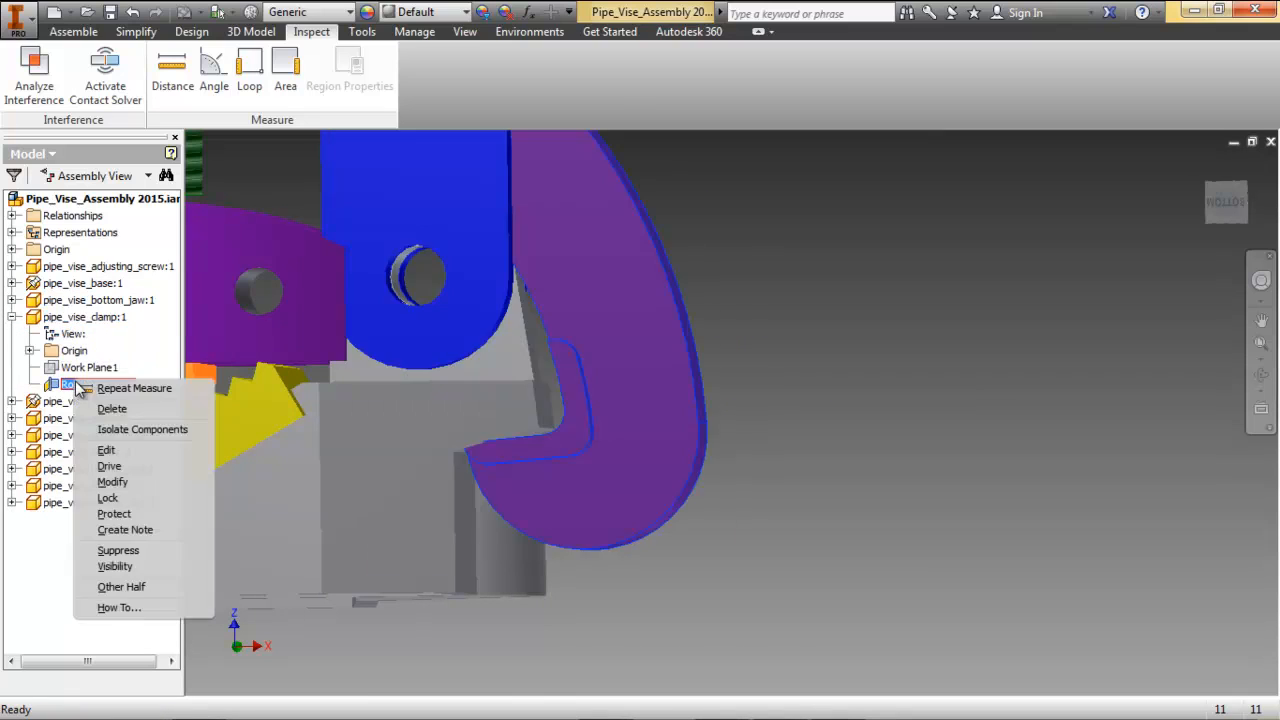
left_click(106, 450)
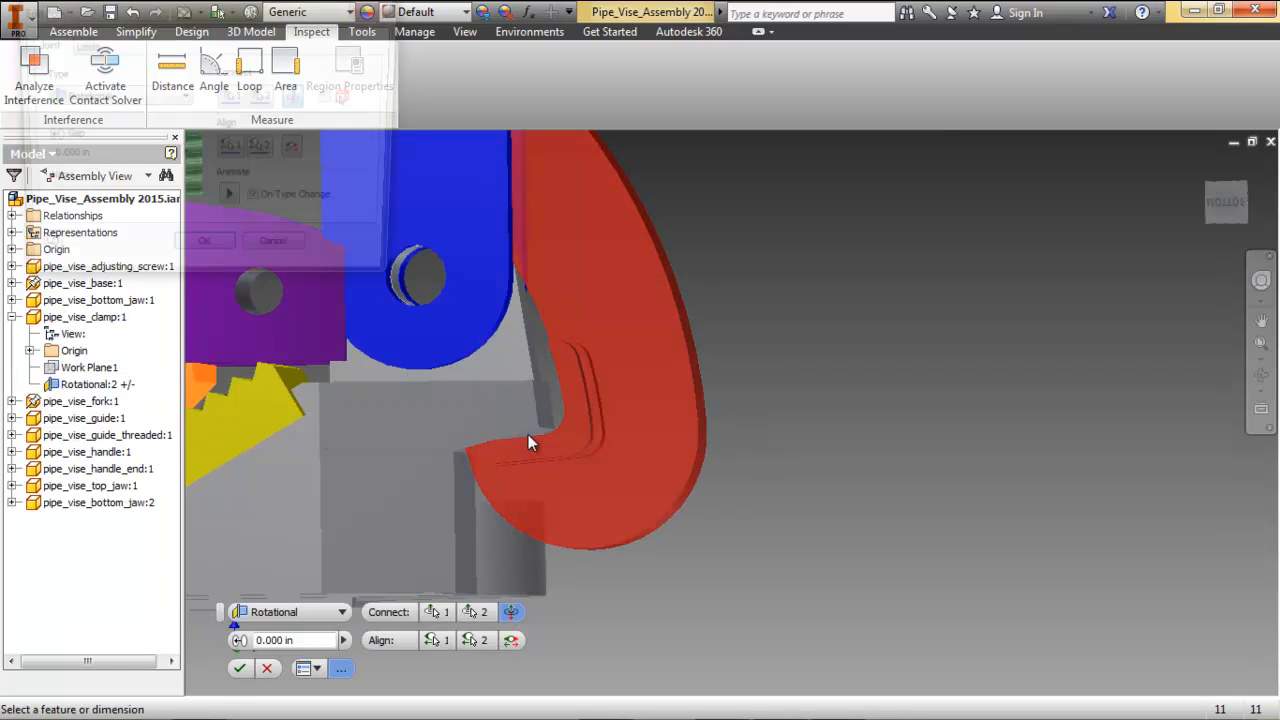
left_click(82, 45)
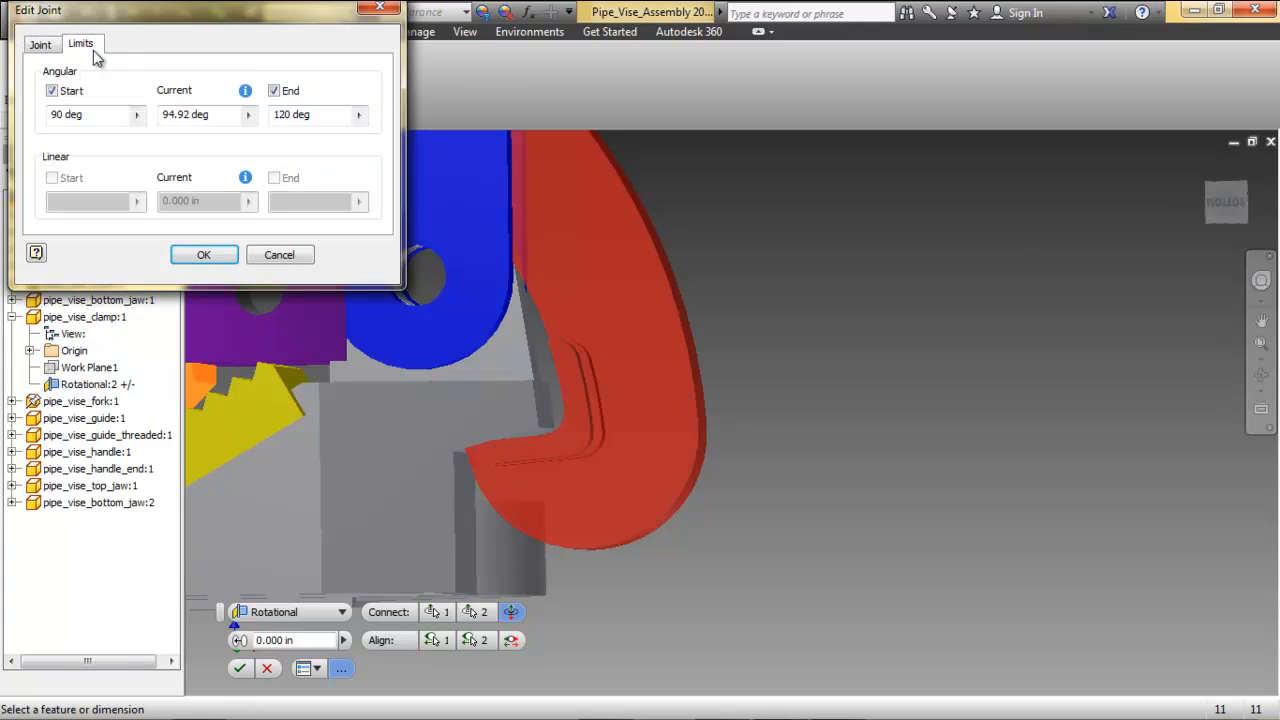
left_click(64, 116)
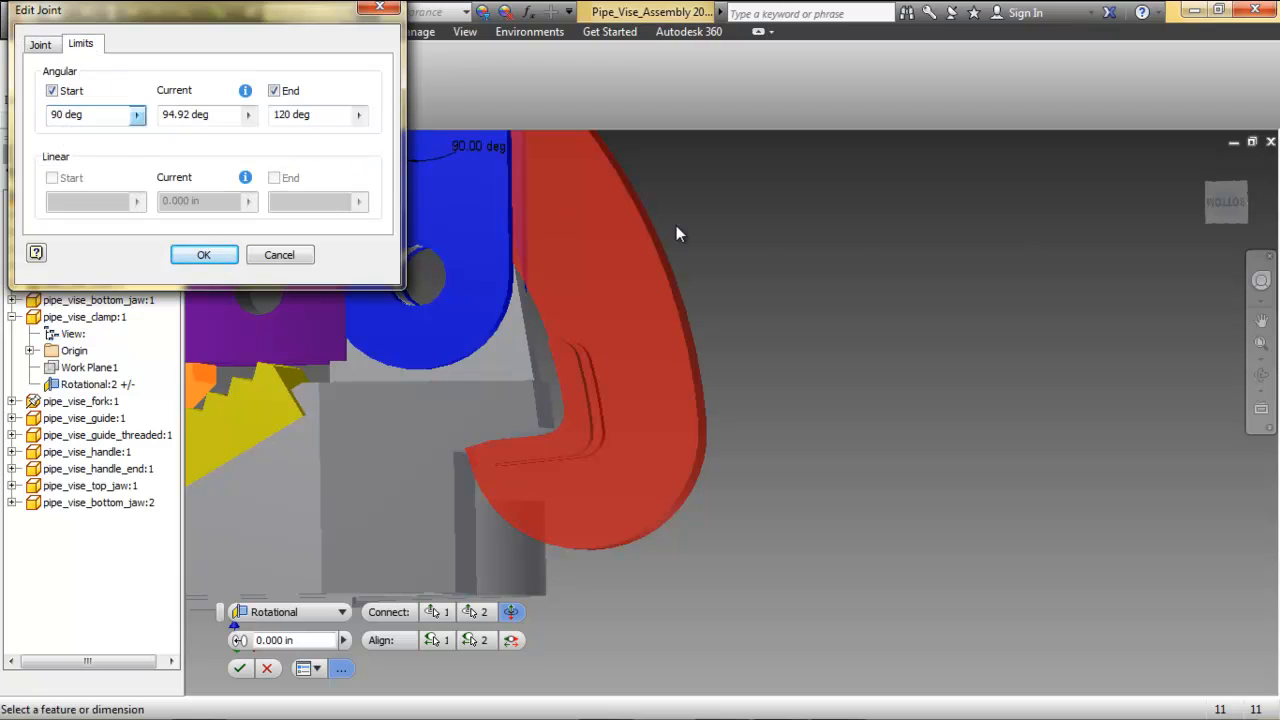
type("9")
left_click(204, 256)
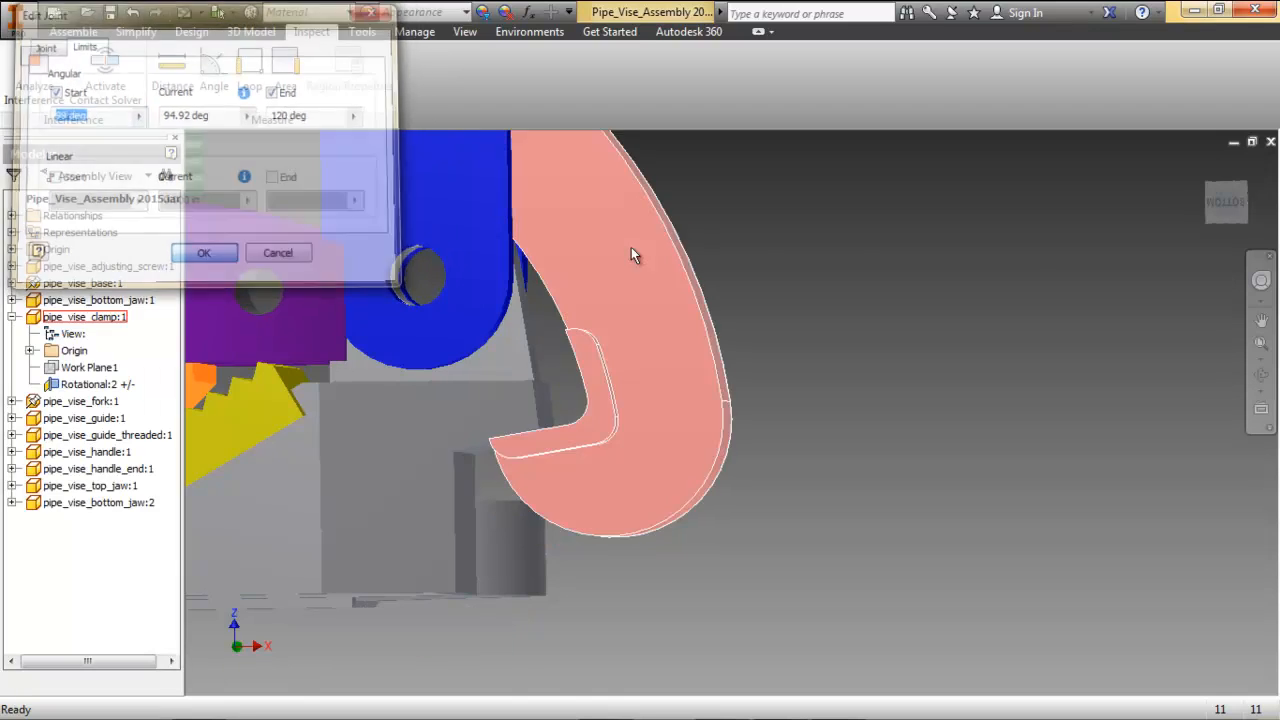
Swing the clamp in against its limit beside the base, and move the handle to test the screw and top jaw.
middle_click_drag(704, 369, 715, 373, "shift")
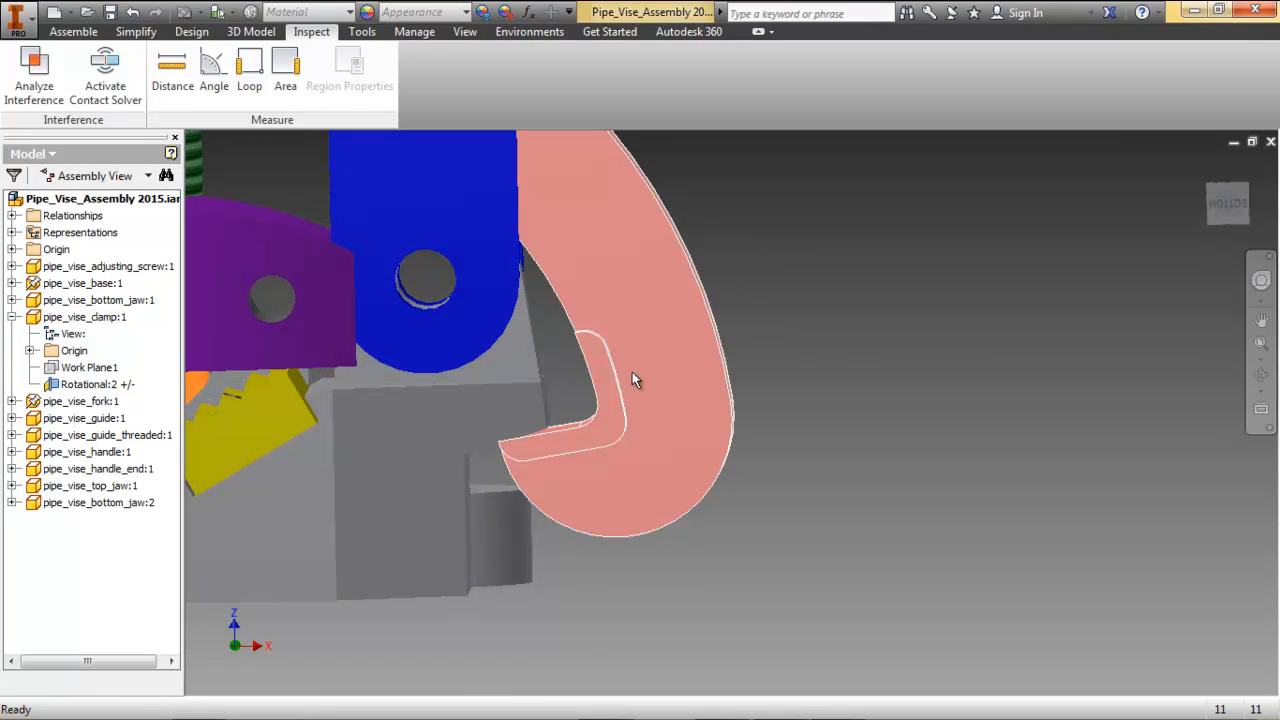
mouse_move(634, 380)
left_mouse_down()
mouse_move(691, 364)
mouse_move(805, 239)
mouse_move(786, 274)
mouse_move(615, 366)
left_mouse_up()
key("Home")
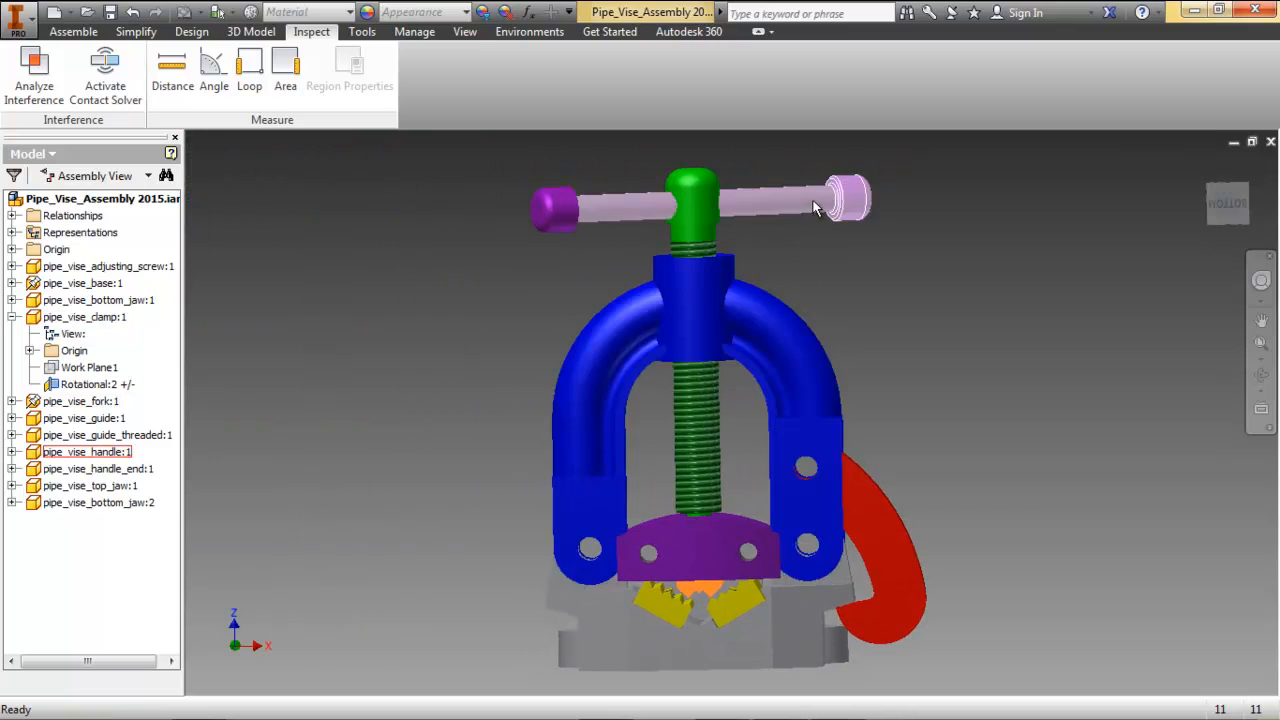
left_click_drag(725, 206, 1003, 174)
left_click(1029, 502)
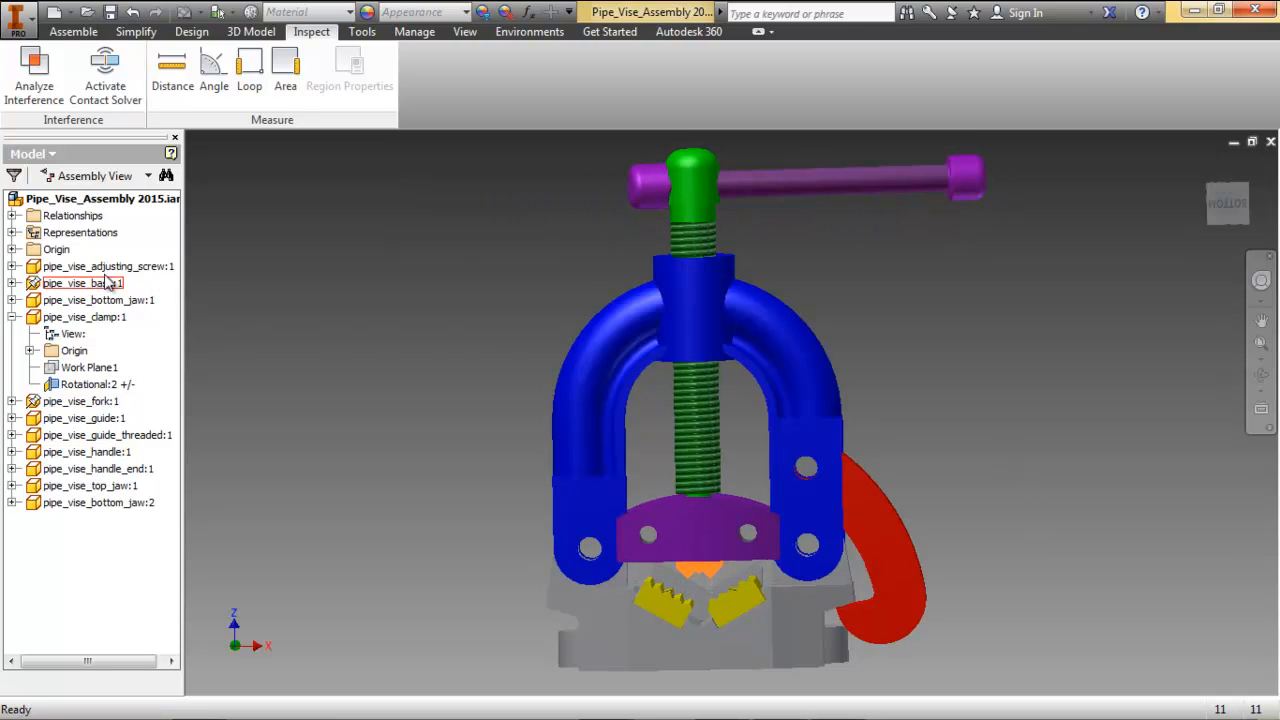
Unground pipe_vise_fork:1 and try moving the fork to test how it, the screw and the clamp travel.
right_click(47, 418)
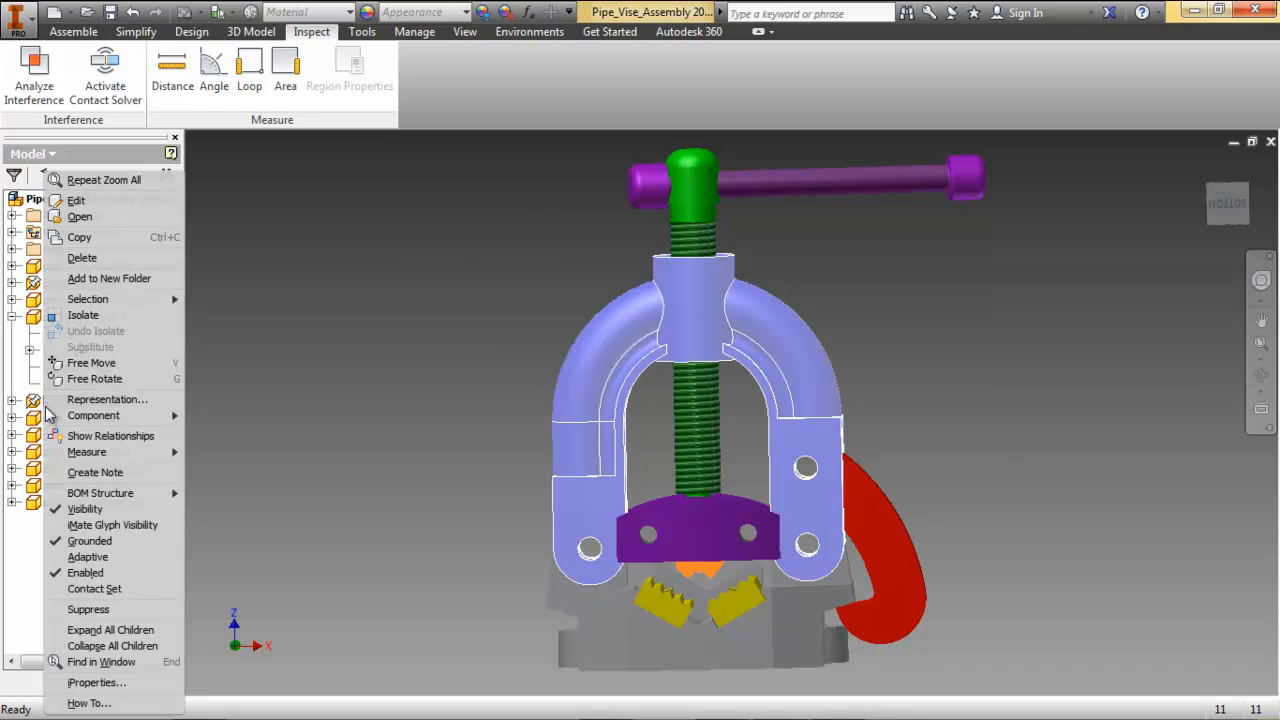
left_click(100, 540)
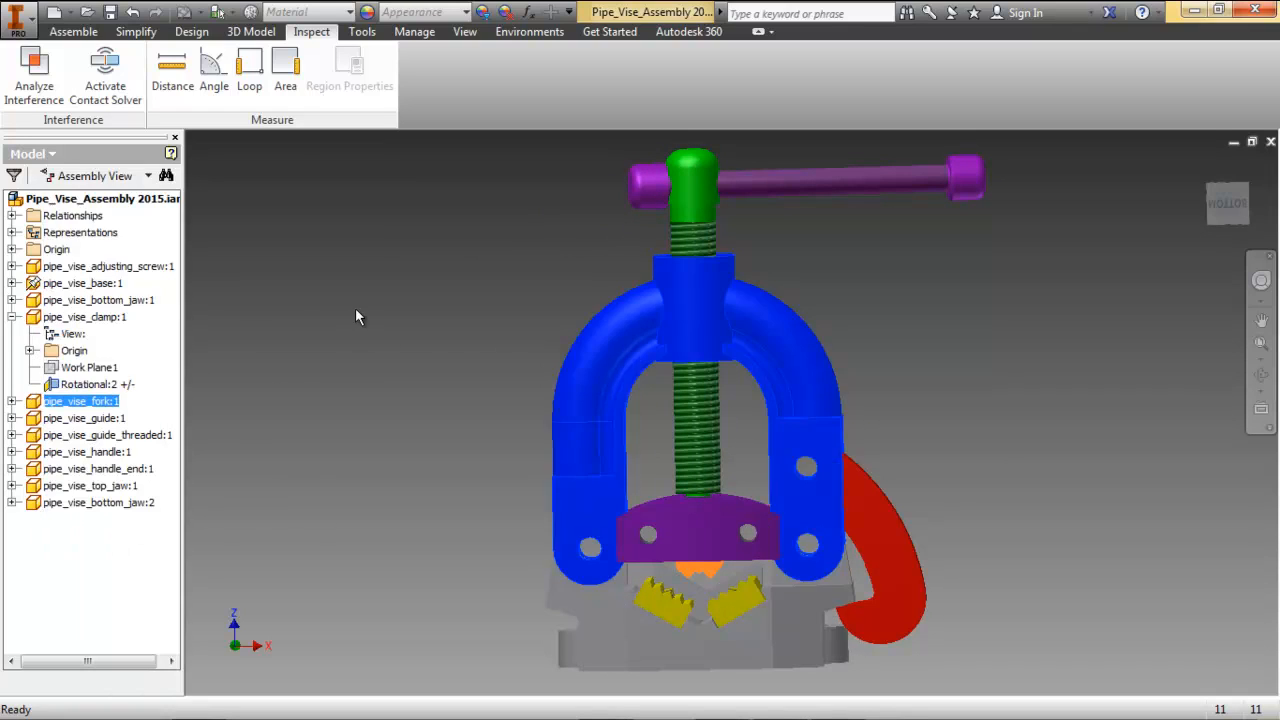
left_click_drag(582, 362, 726, 448)
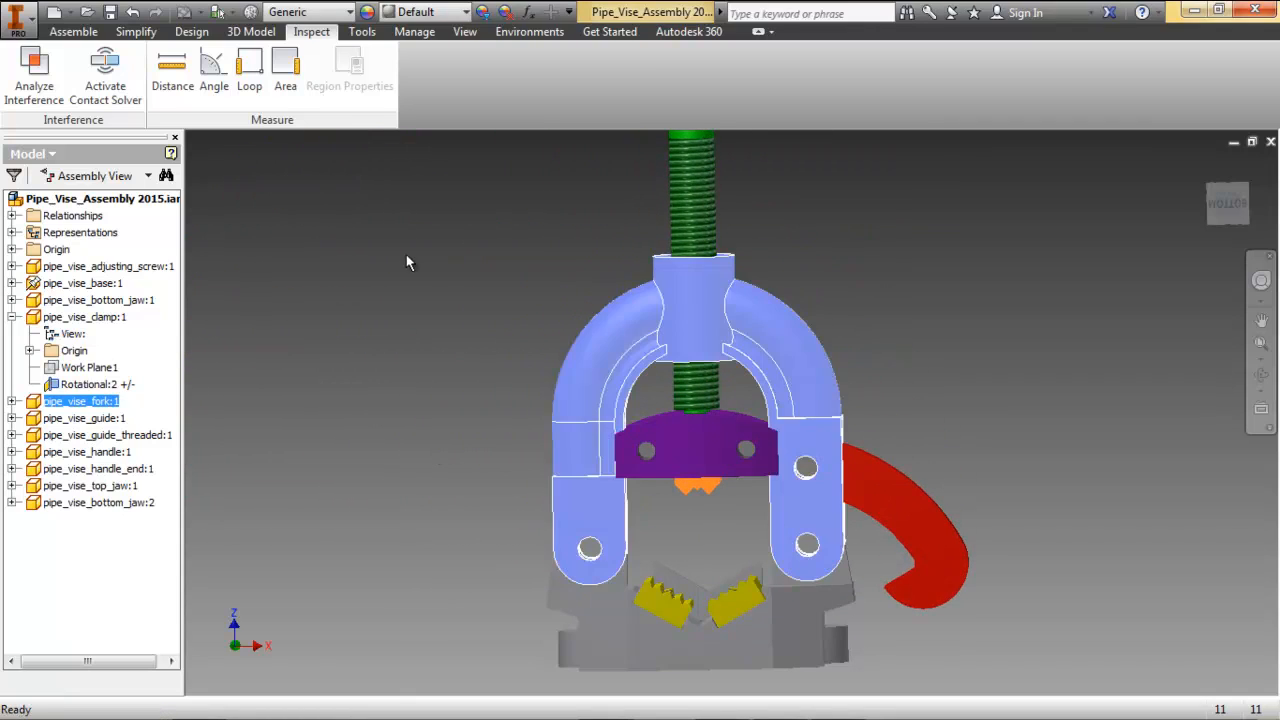